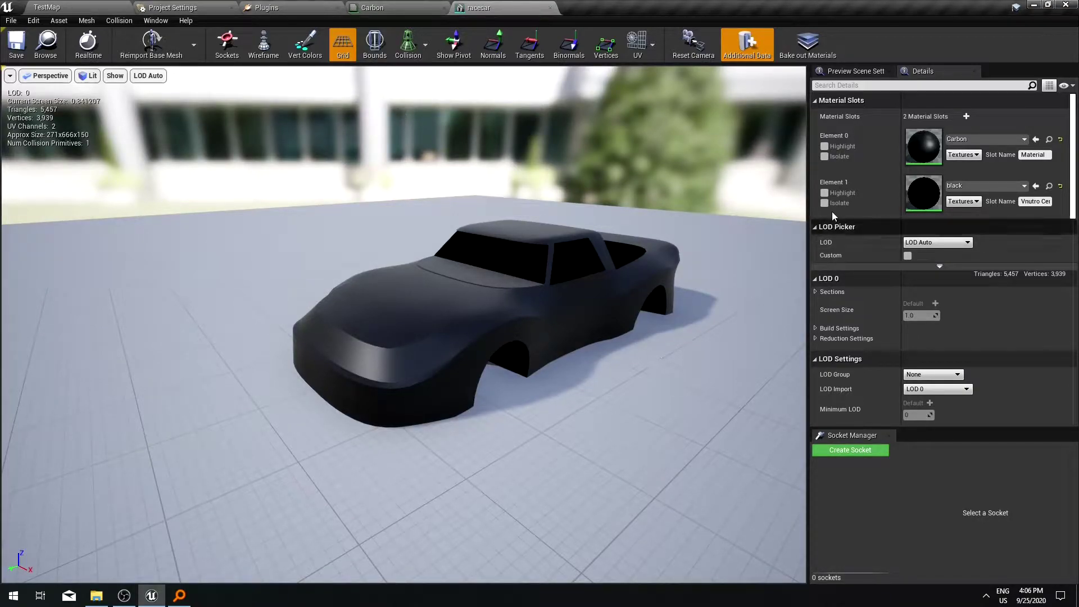
Switch to the Carbon material editor and orbit the preview sphere to inspect its shading
left_click(400, 10)
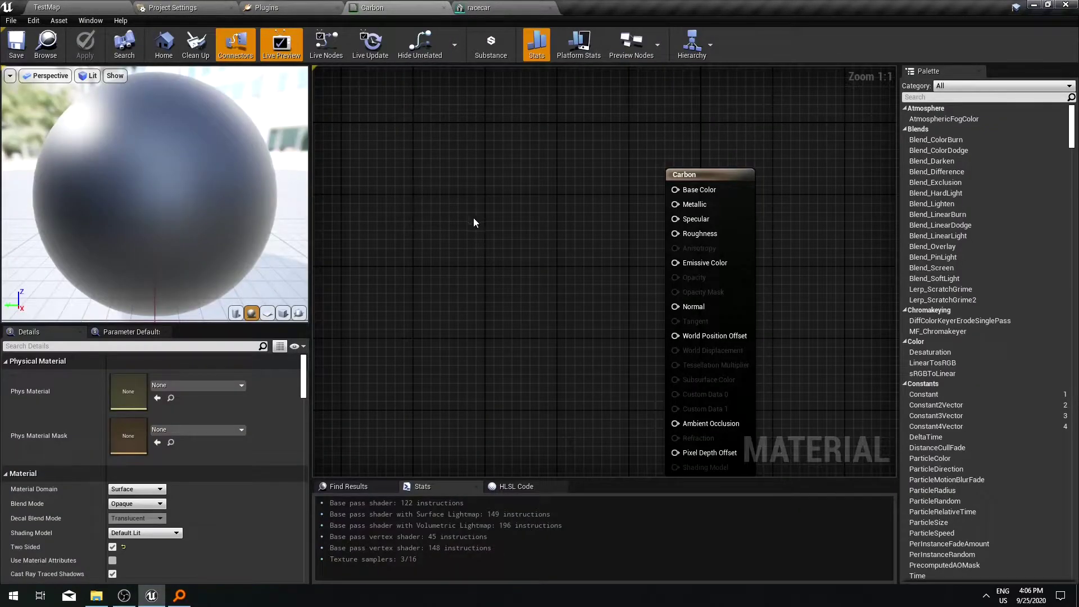
right_click_drag(473, 223, 493, 170)
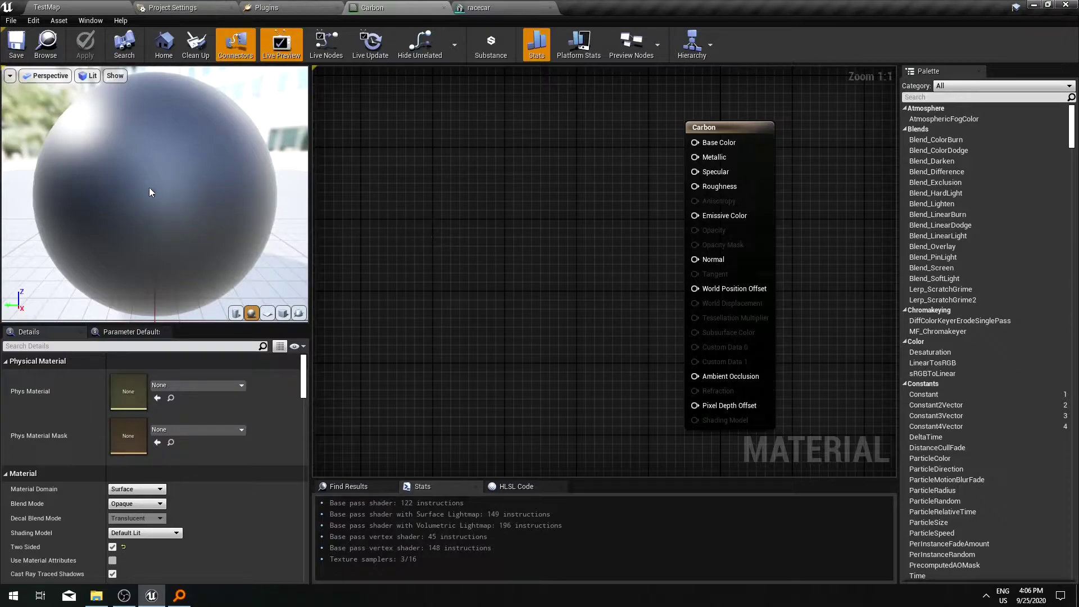
scroll(150, 188, "up", 6)
scroll(130, 167, "down", 4)
left_click_drag(129, 167, 168, 169)
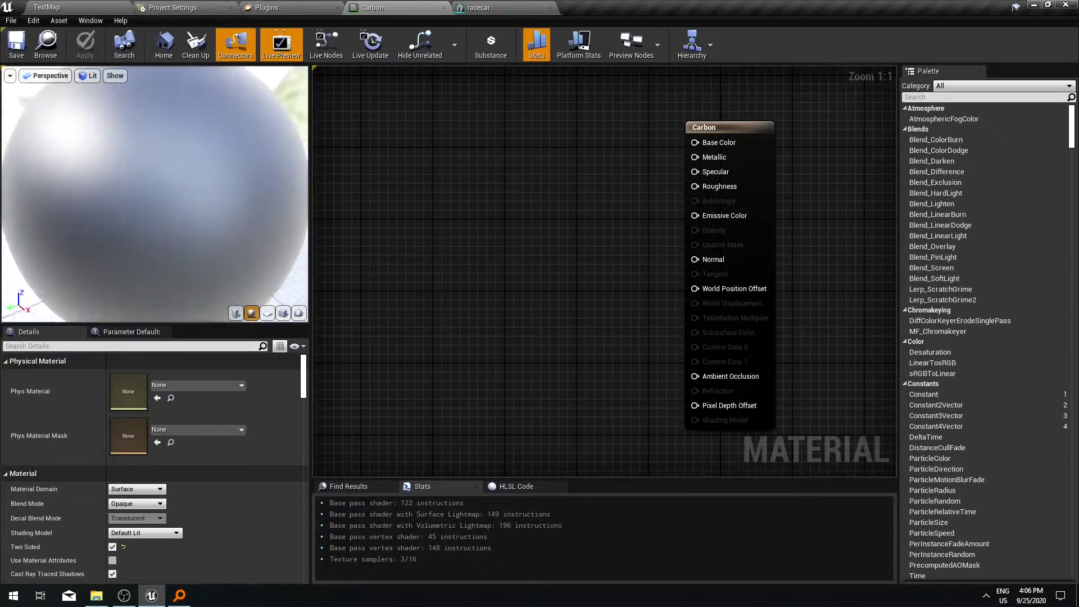
right_click_drag(131, 165, 118, 162)
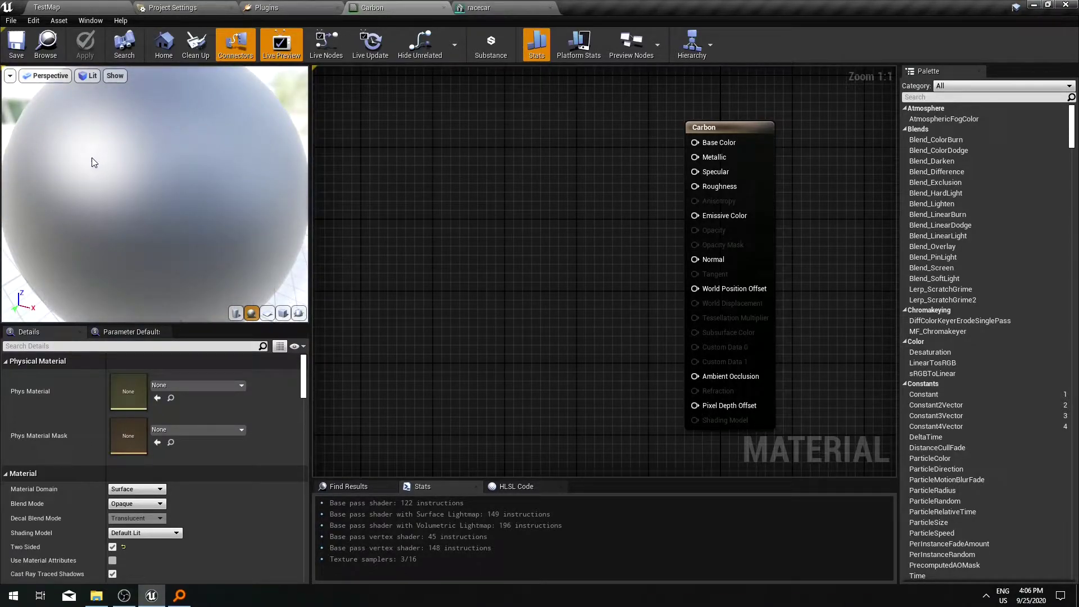
Place an empty MaterialFunctionCall node in the graph via a 'material func' search
right_click(439, 194)
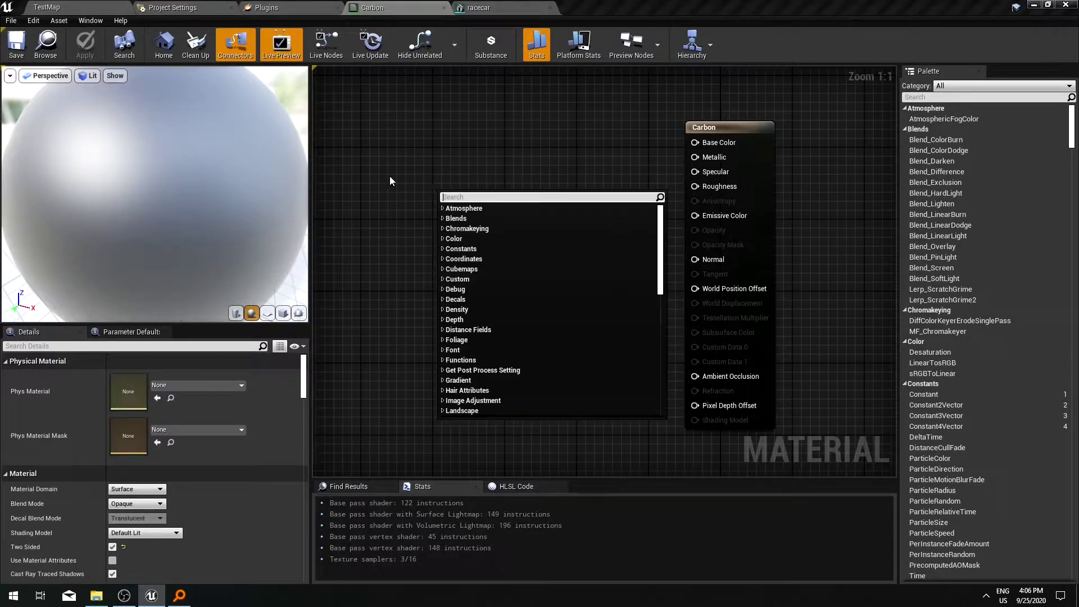
type("material ")
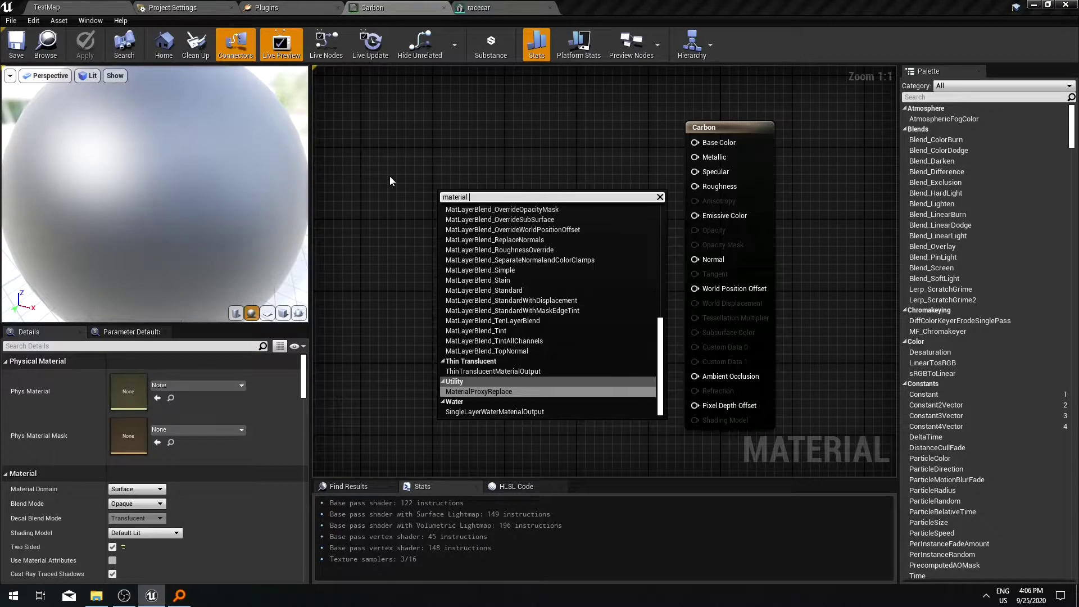
type("func")
key("Return")
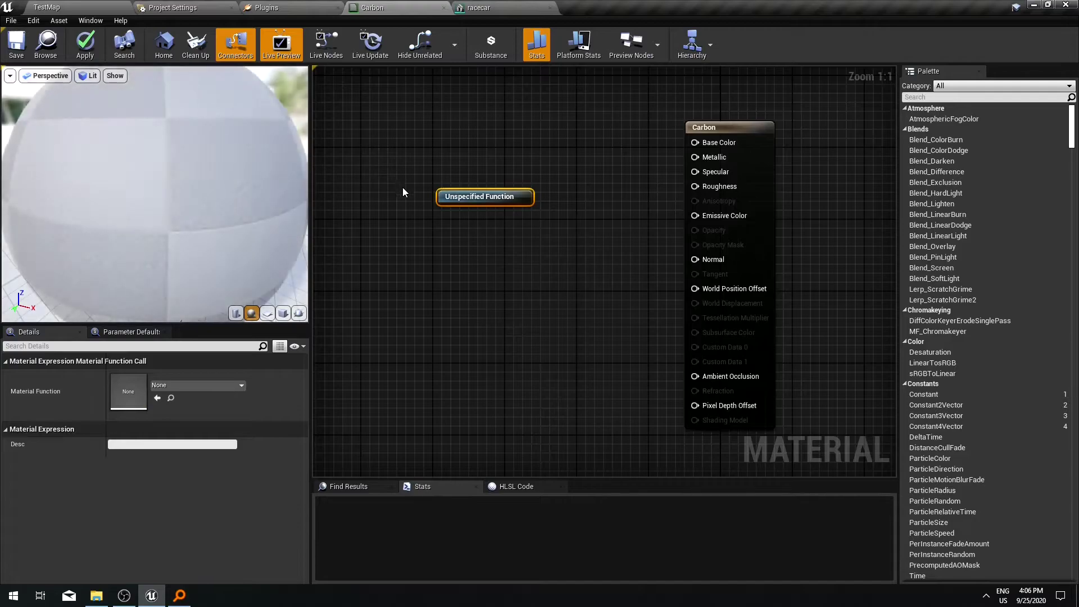
Create a Material Function asset named CarbonNormal in the TestMap content folder and open it
left_click(94, 7)
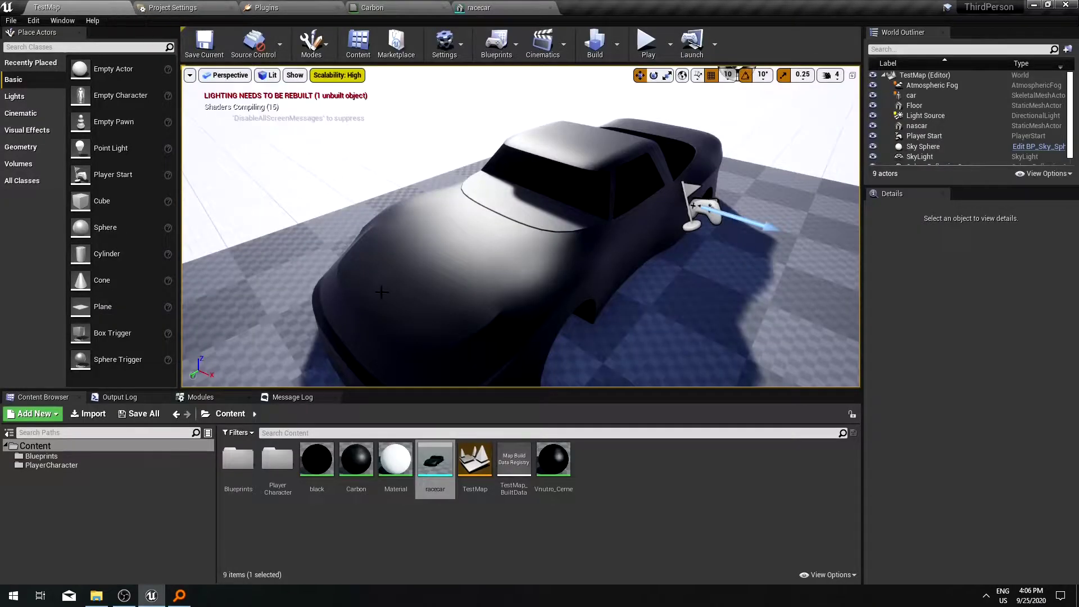
right_click(612, 487)
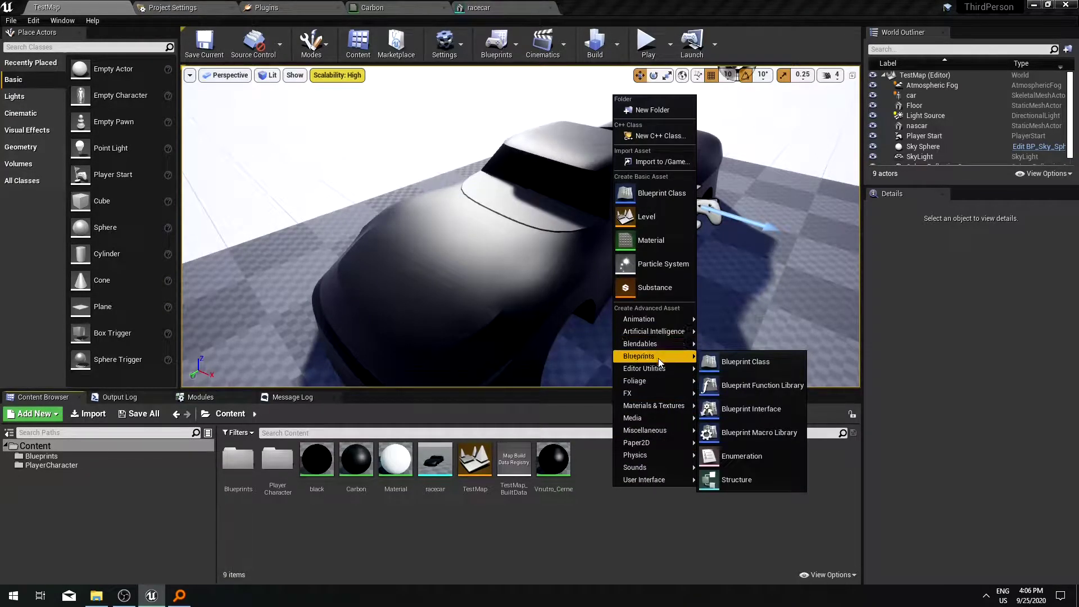
mouse_move(664, 406)
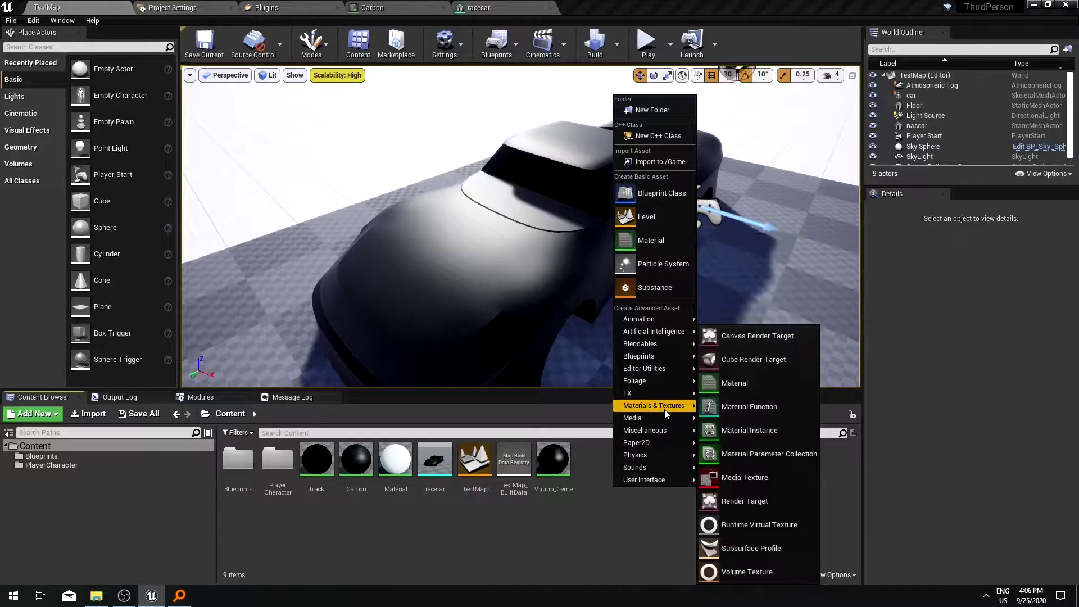
left_click(726, 409)
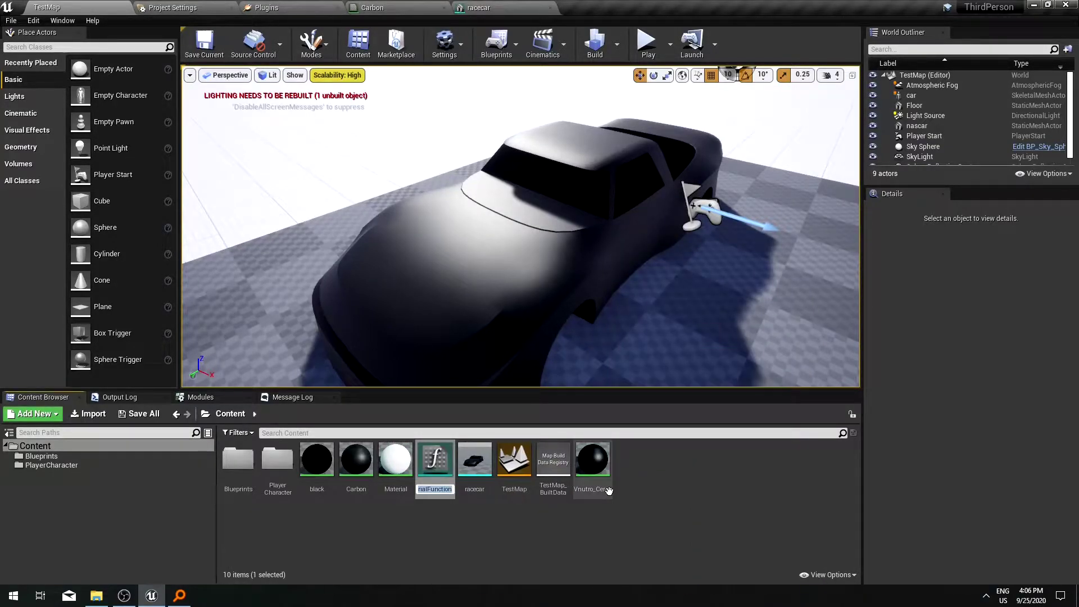
type("CarbonNor")
type("mal")
key("Return")
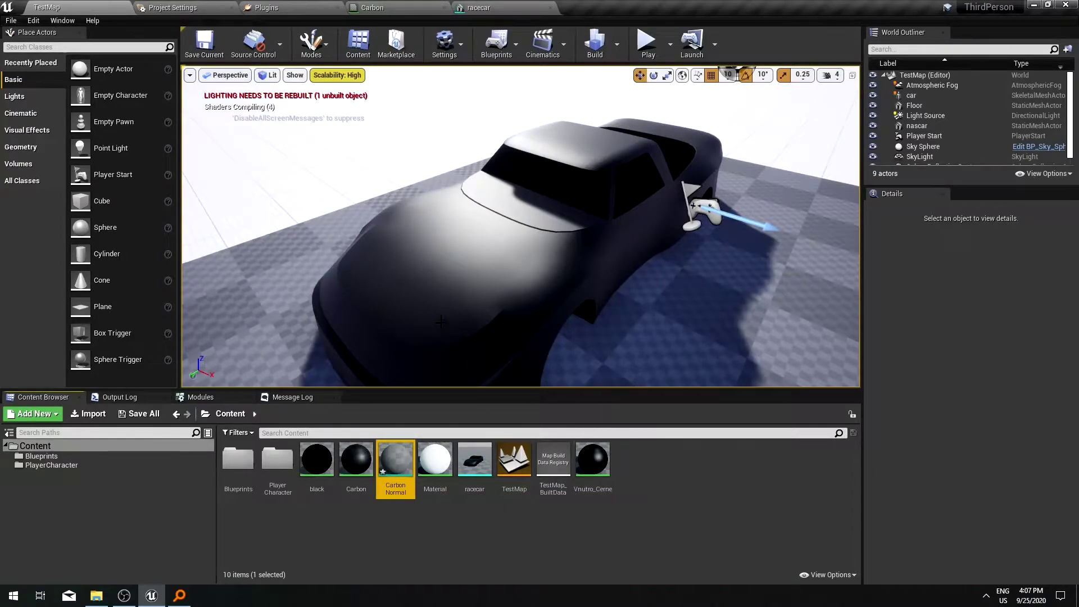
double_click(396, 464)
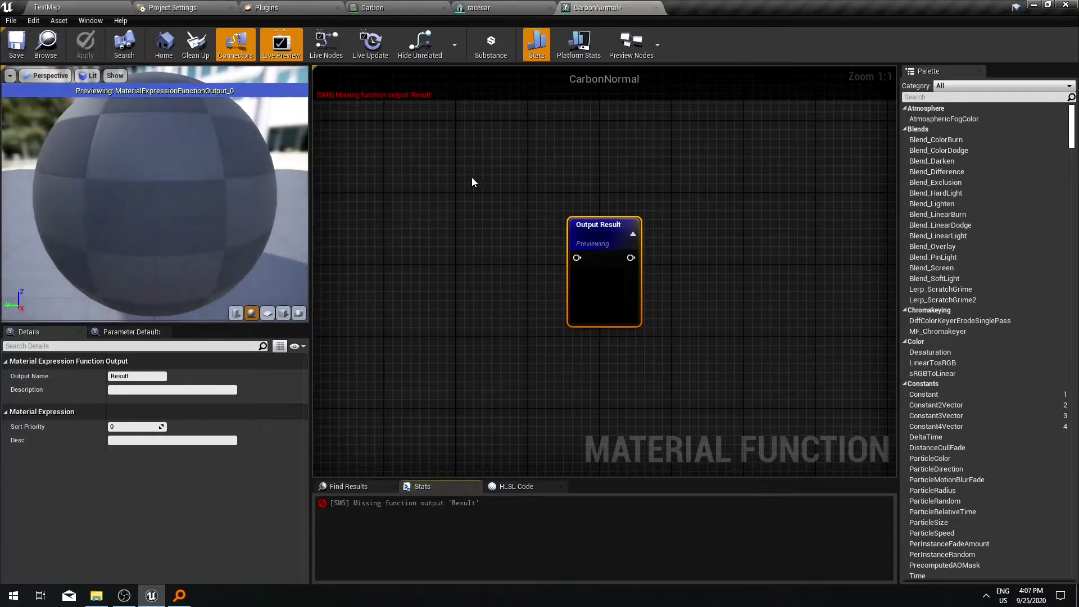
Assign CarbonNormal to the Carbon material's function call node, then go back to CarbonNormal
left_click(478, 8)
left_click(422, 7)
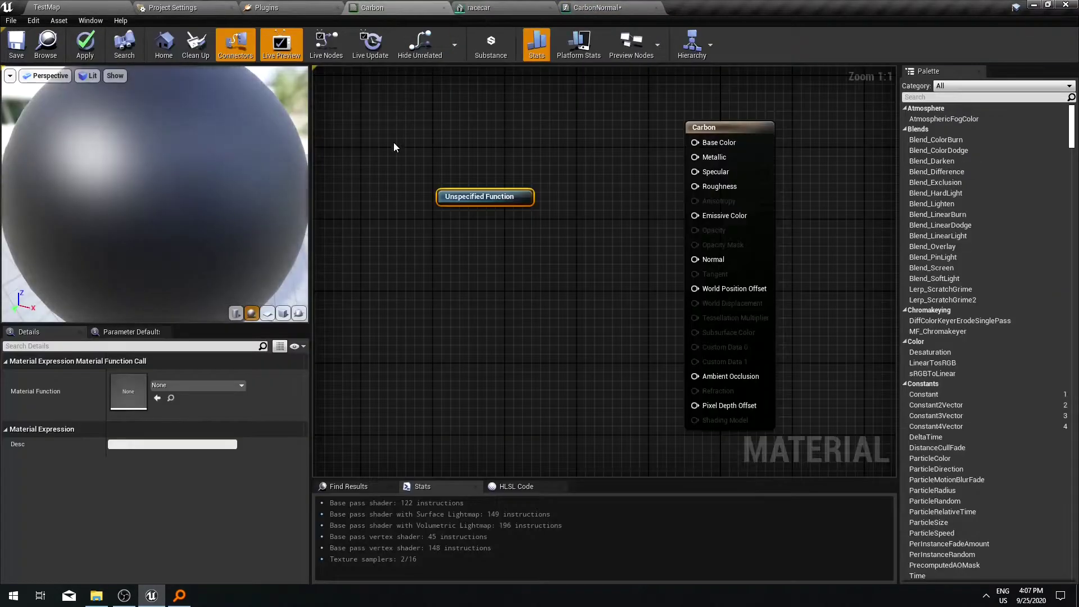
left_click(450, 197)
left_click(205, 387)
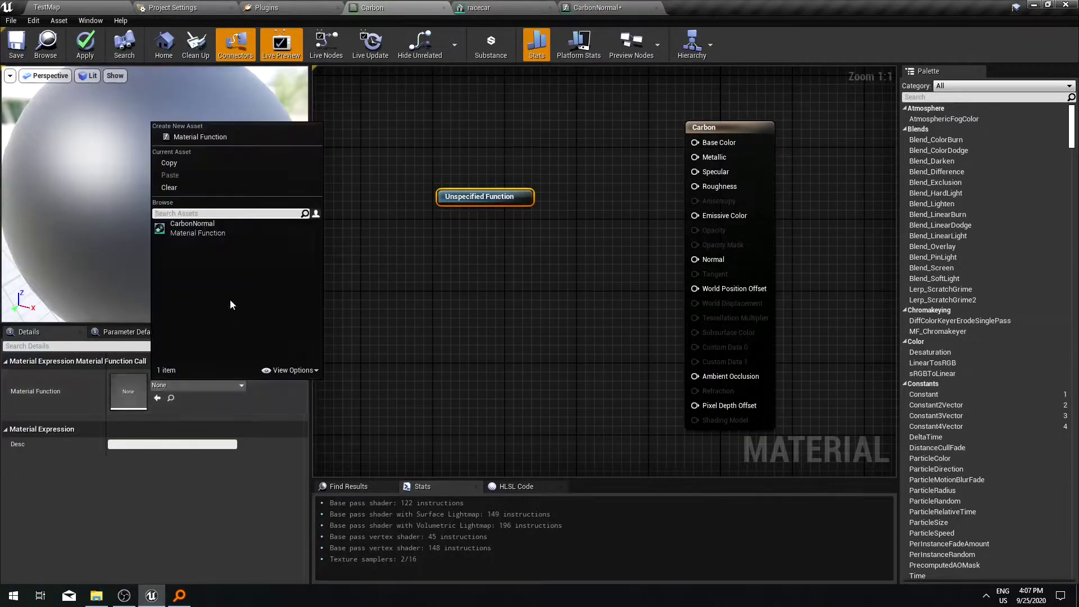
left_click(185, 220)
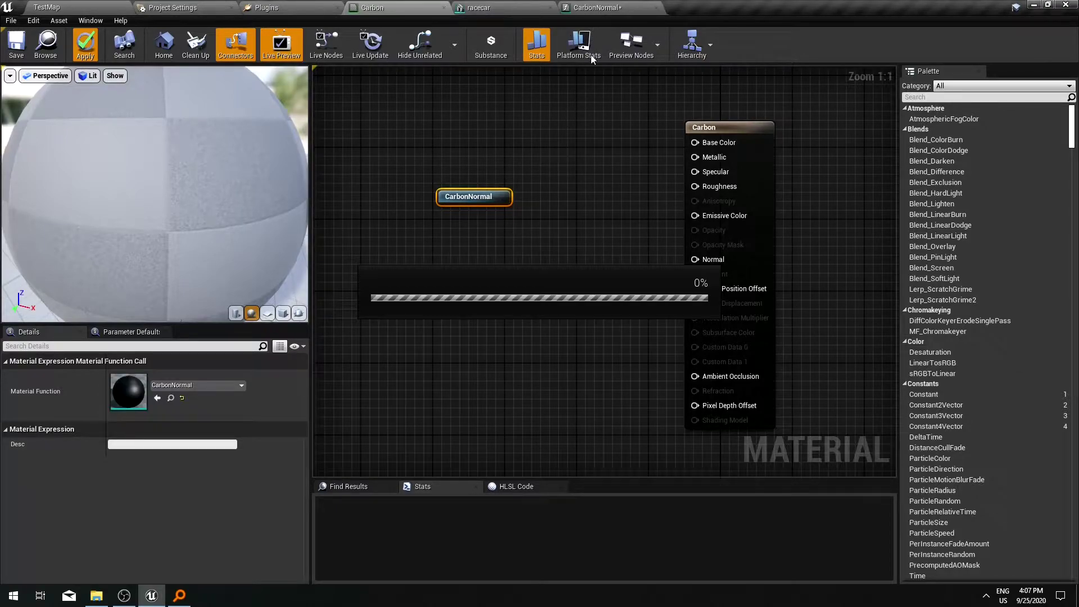
left_click(591, 9)
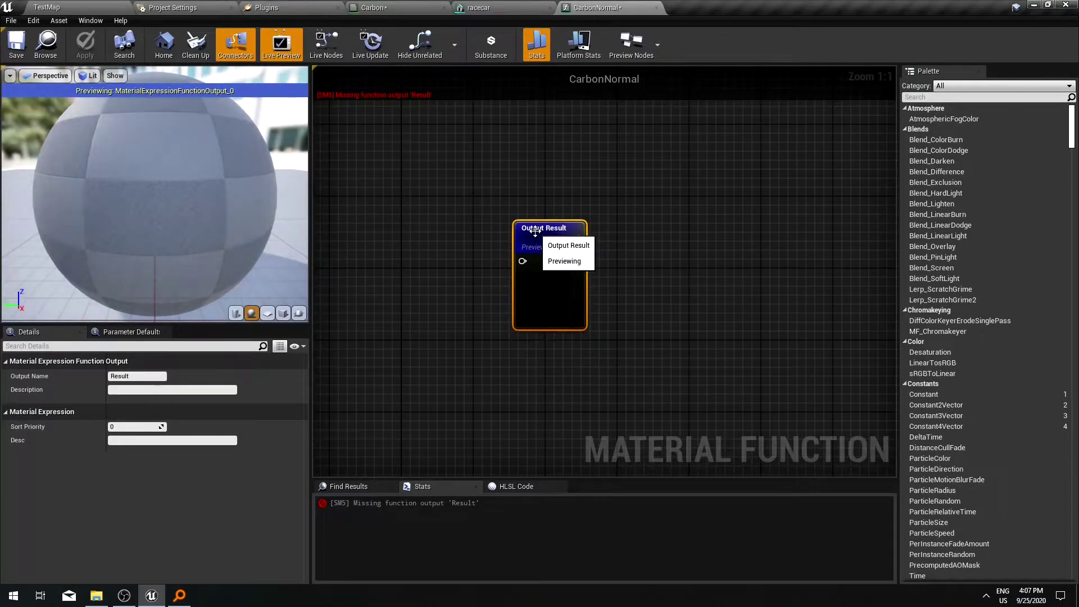
Add a Constant3Vector node wired into CarbonNormal's Output Result
right_click_drag(490, 237, 649, 244)
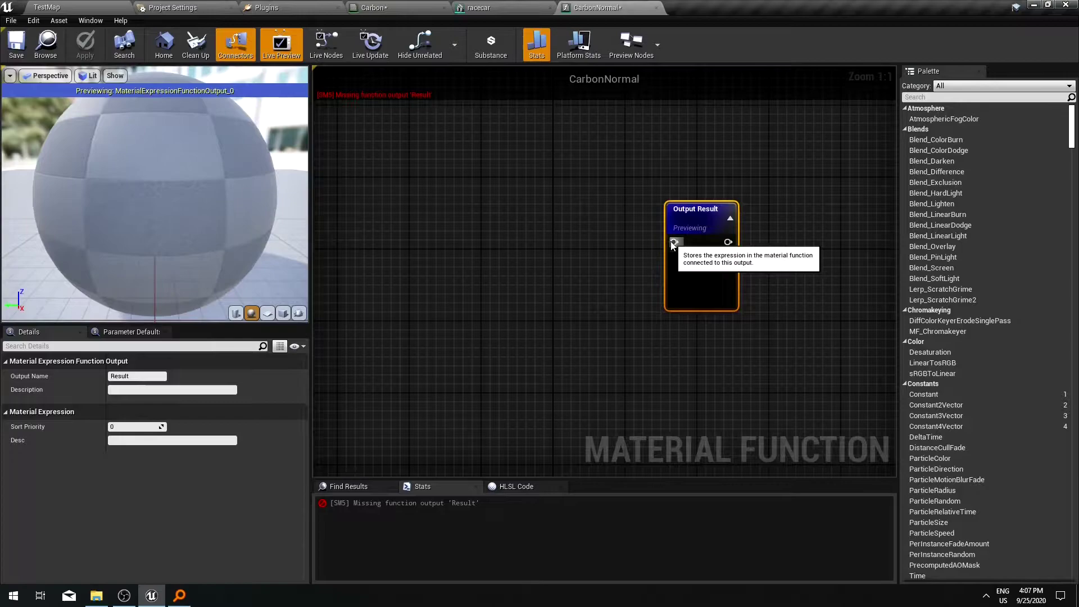
left_click_drag(671, 242, 521, 256)
type("con")
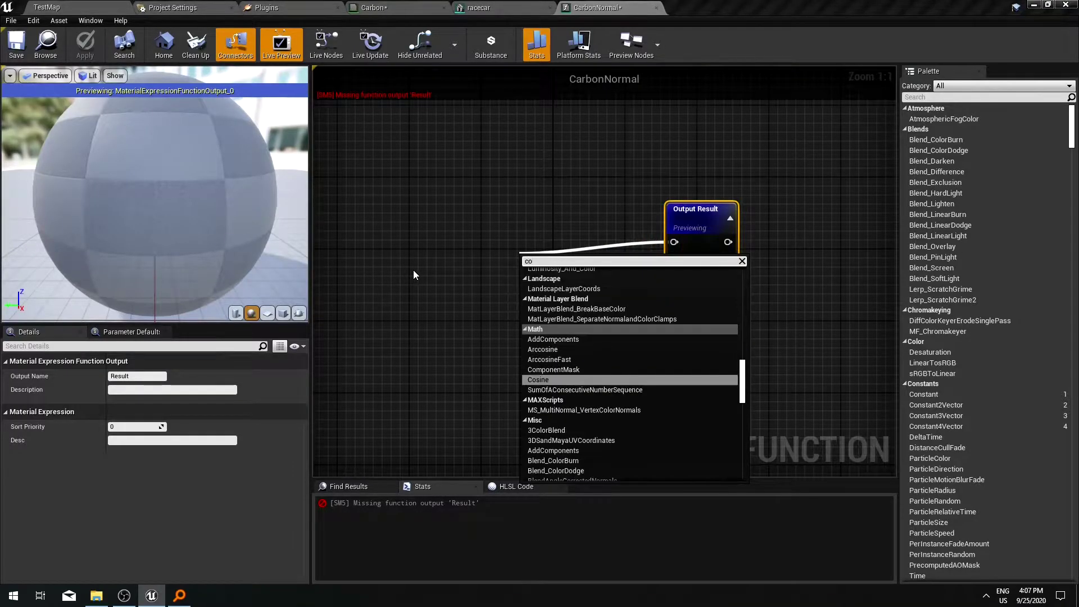
key("Down")
key("Down")
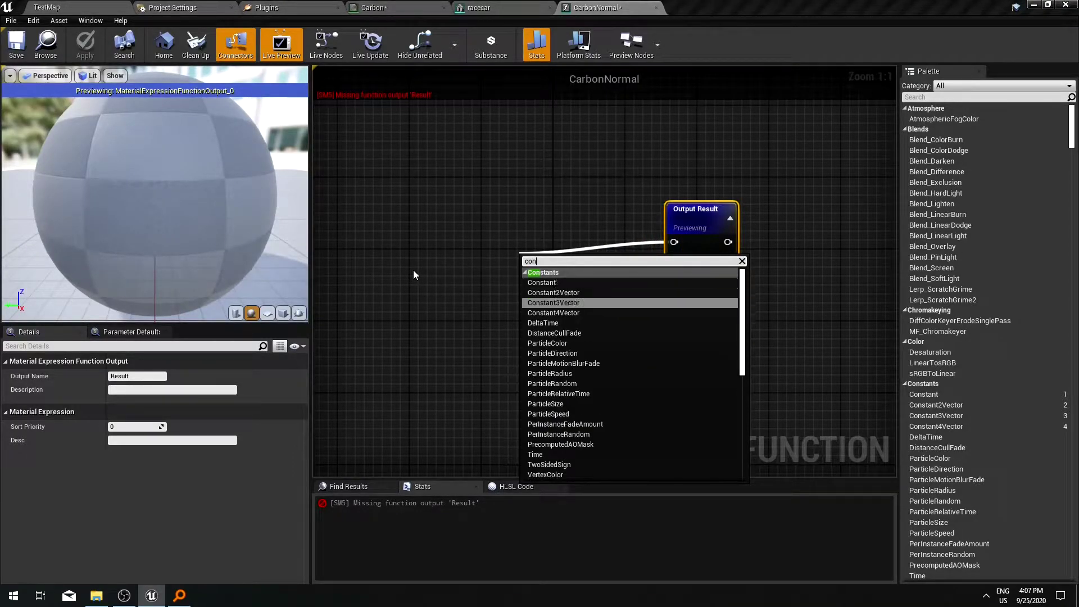
key("Return")
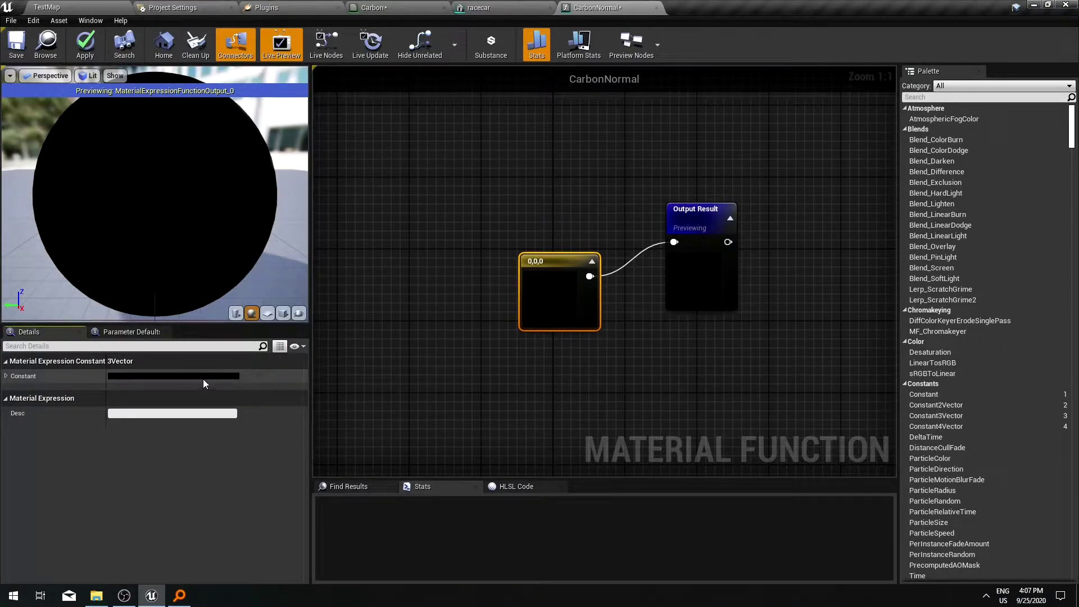
Set the constant to blue 0,0,1, apply the function, and return to Carbon
left_click(204, 378)
left_click_drag(238, 499, 325, 500)
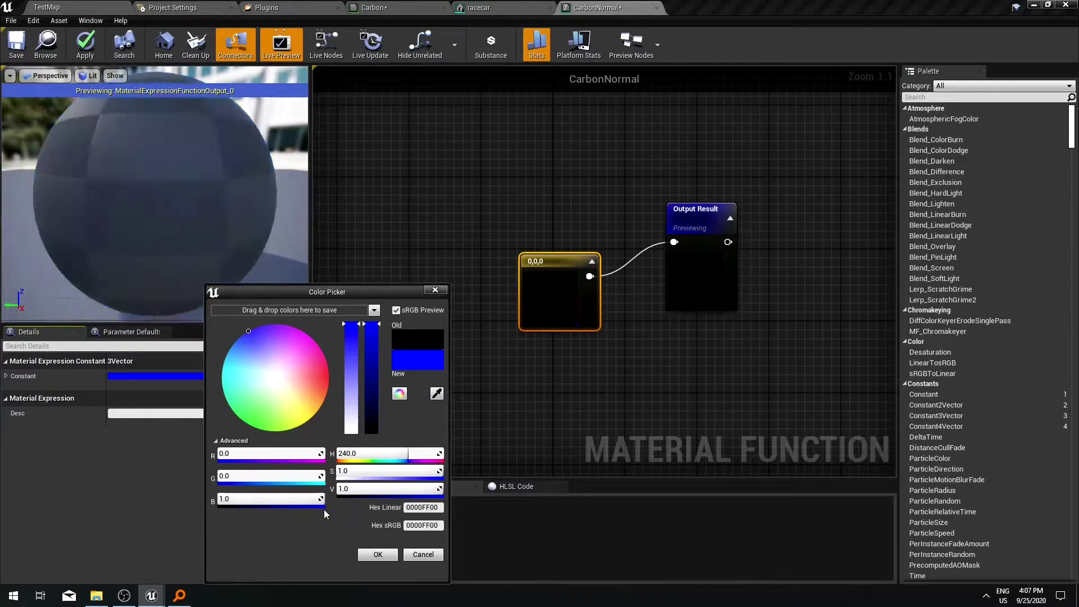
left_click(376, 555)
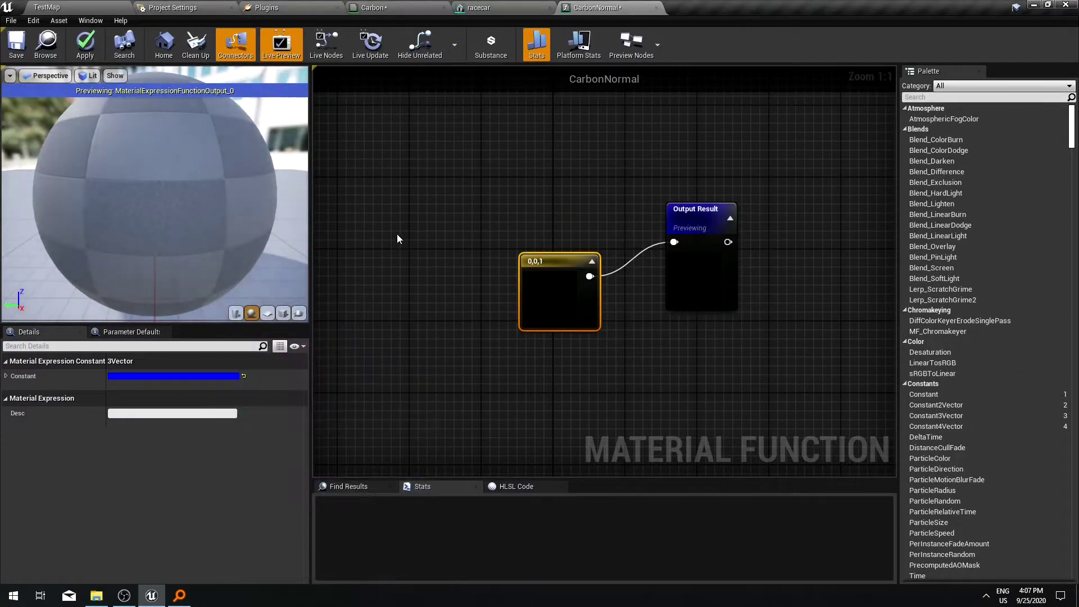
left_click(85, 45)
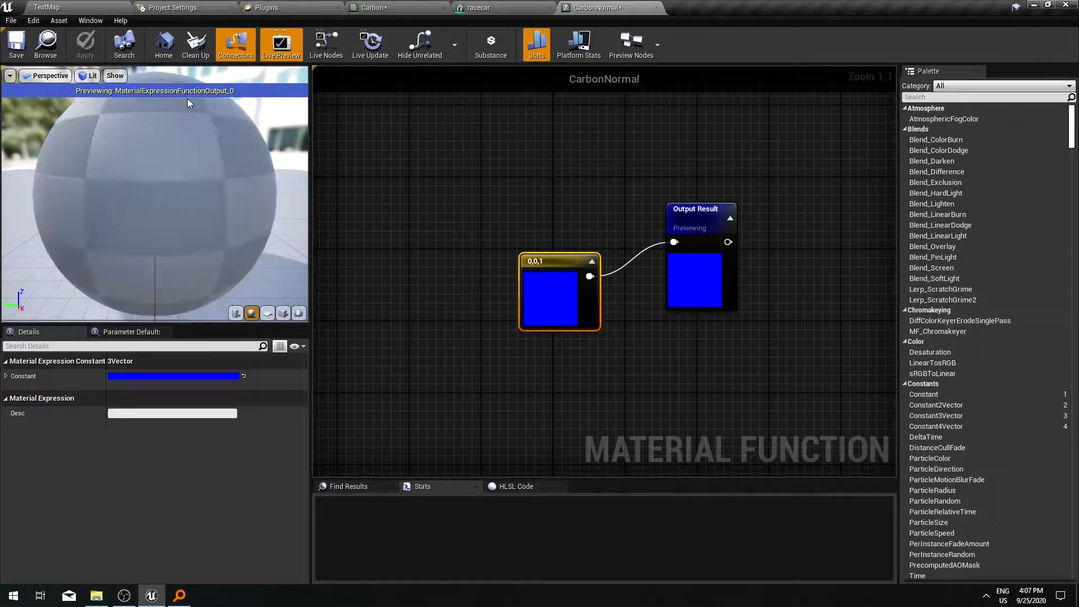
left_click(479, 7)
Wire the CarbonNormal node's Result into the Carbon material's Normal input and check the preview
left_click(393, 8)
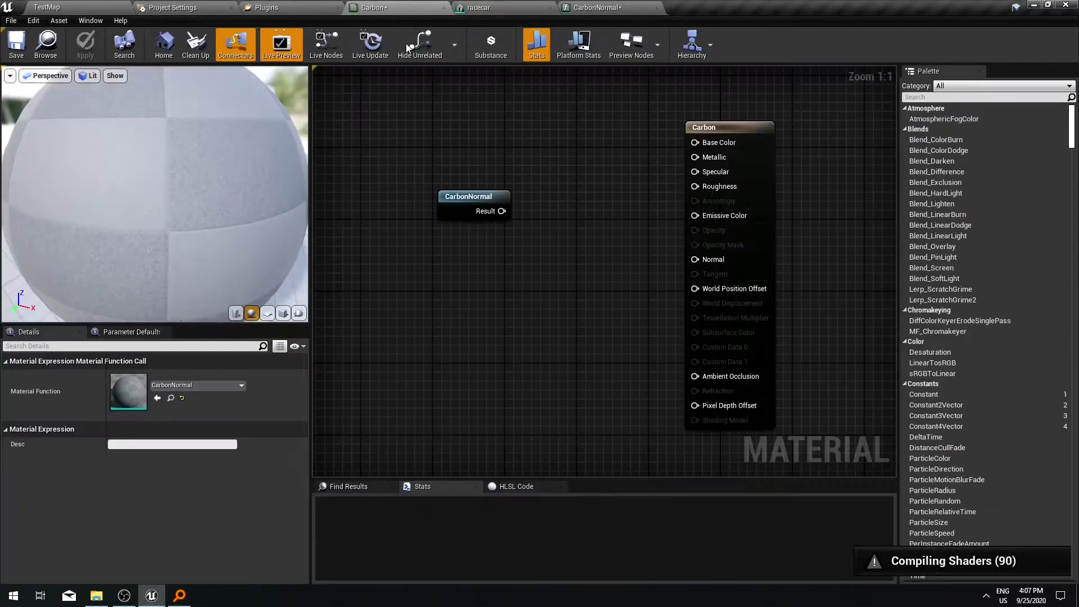
left_click_drag(501, 211, 696, 259)
left_click_drag(472, 197, 549, 236)
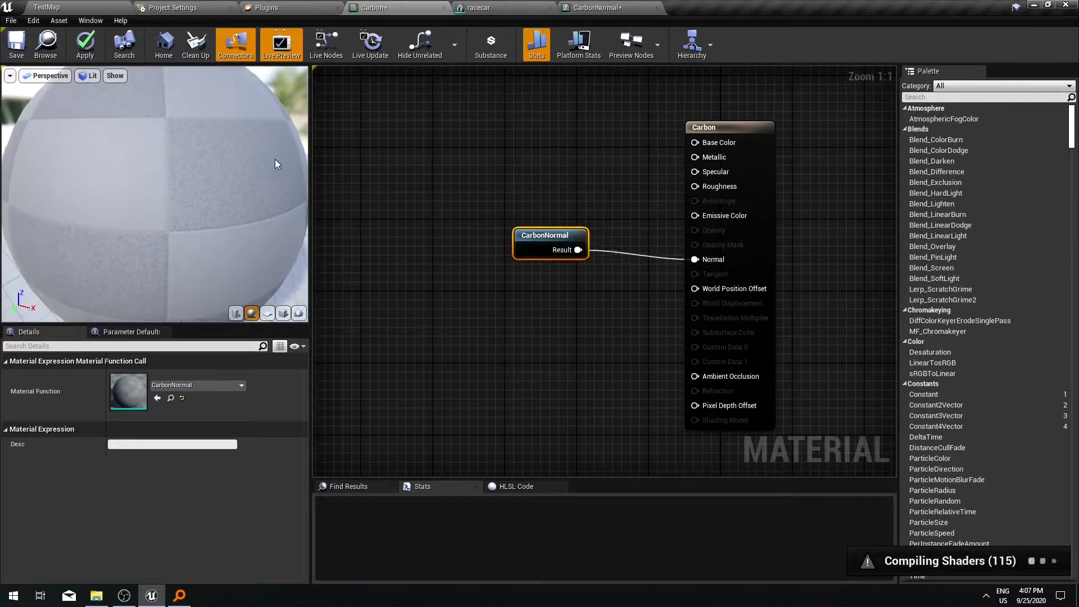
scroll(195, 172, "down", 5)
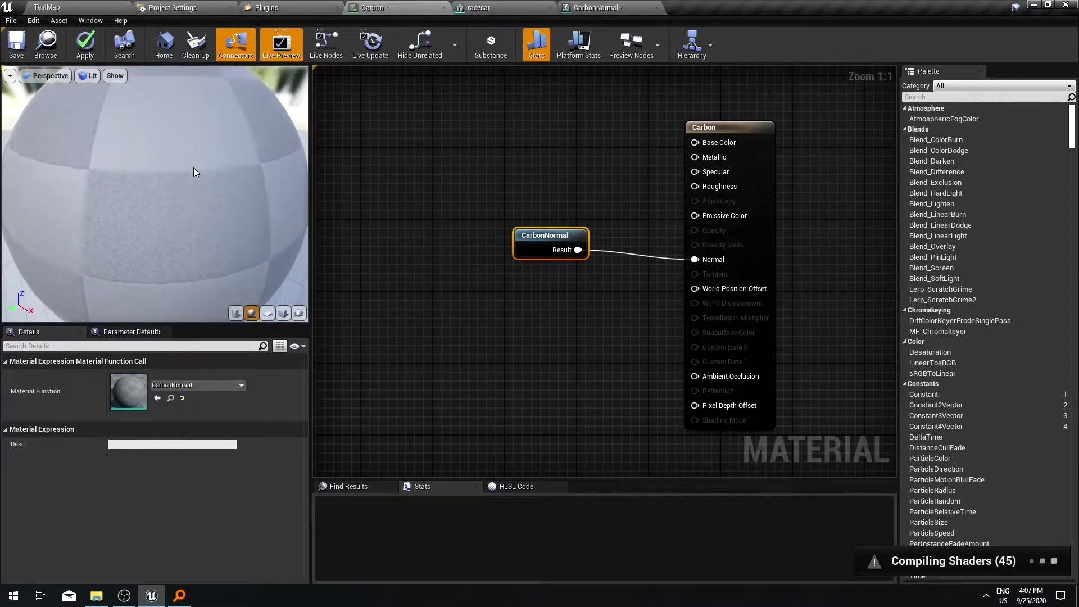
scroll(185, 171, "up", 6)
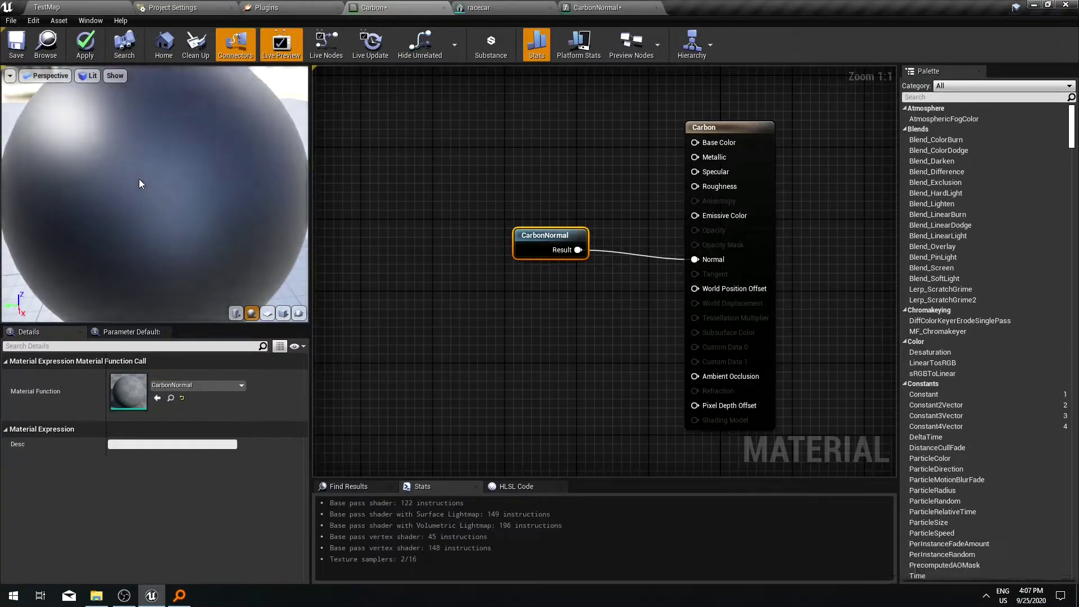
left_click_drag(136, 165, 183, 188)
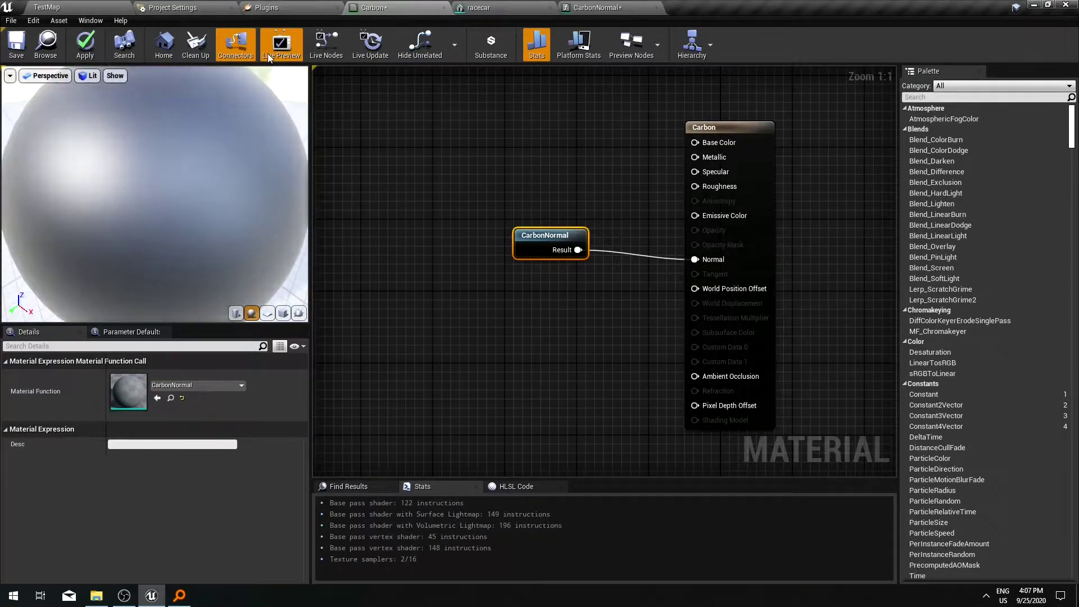
Go through the racecar mesh tab back to the CarbonNormal function graph
left_click(488, 9)
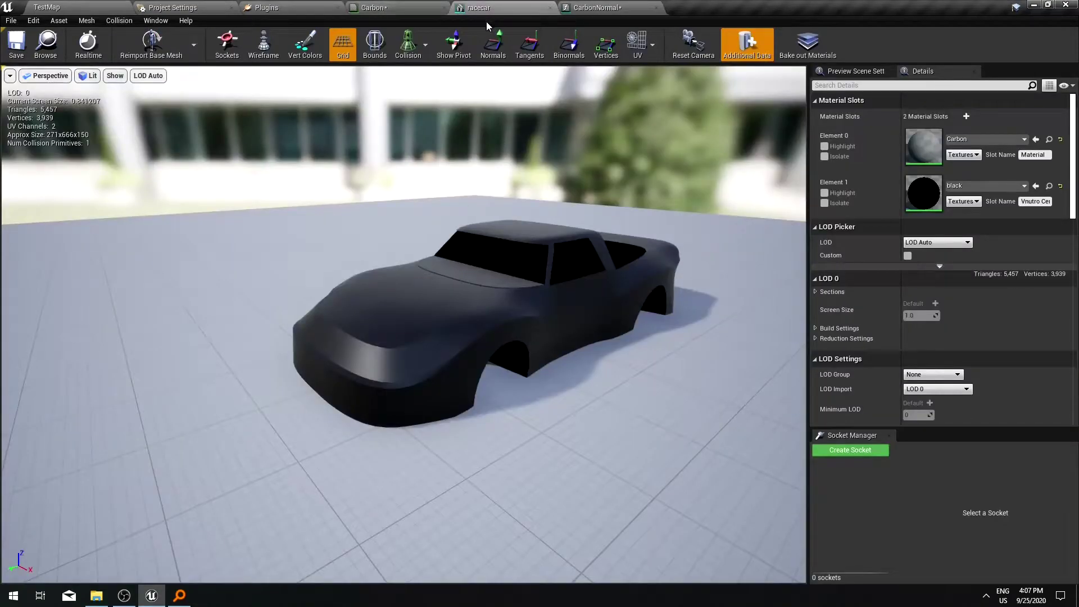
left_click(617, 9)
right_click_drag(457, 205, 534, 198)
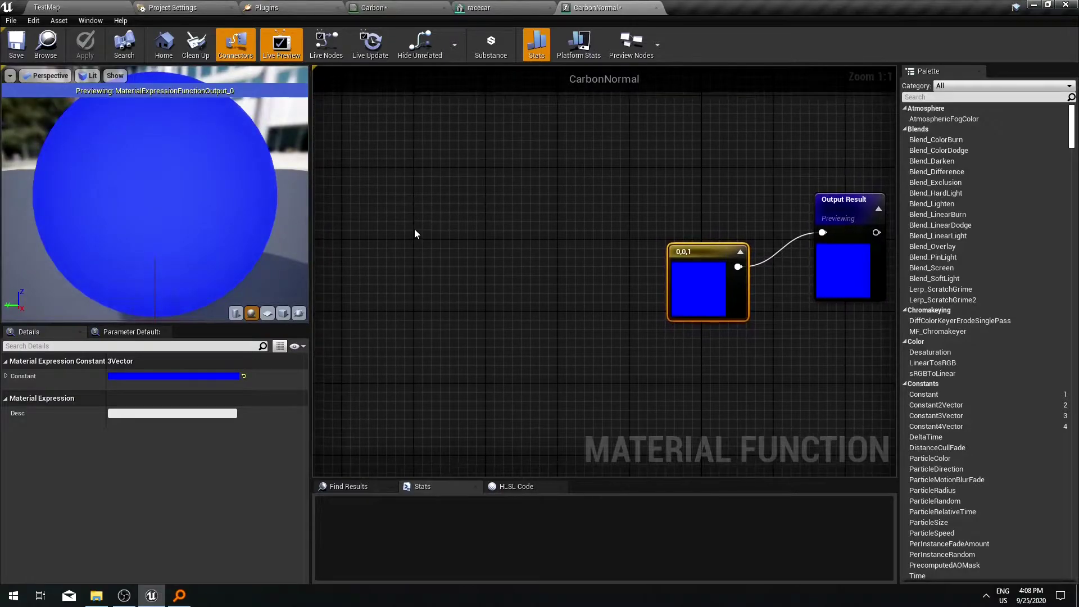
Add a TexCoord[0] node to the CarbonNormal graph
right_click(415, 231)
left_click(436, 245)
right_click(436, 245)
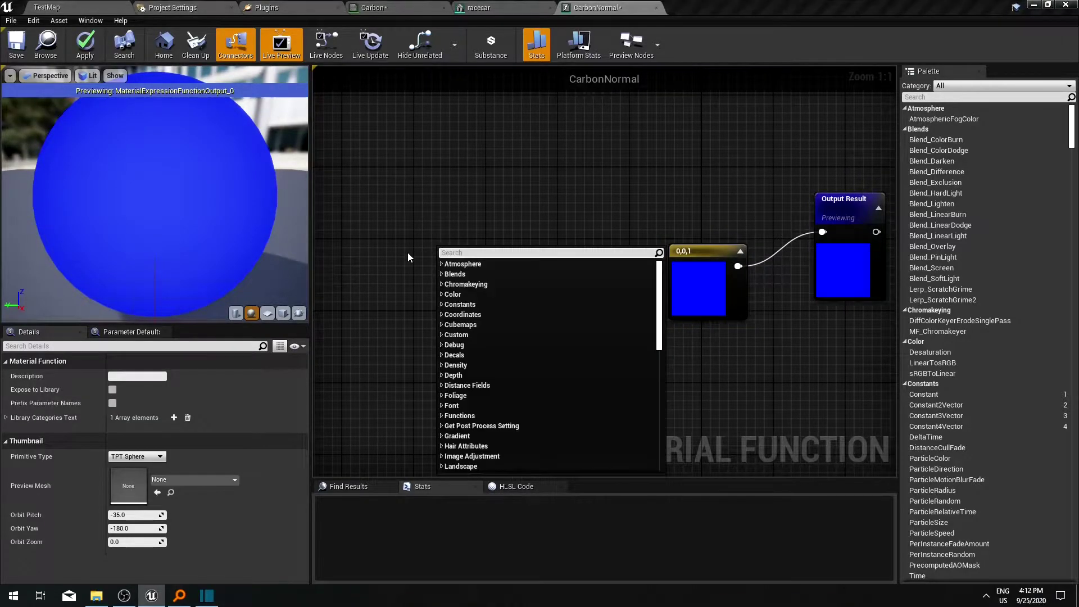
type("t")
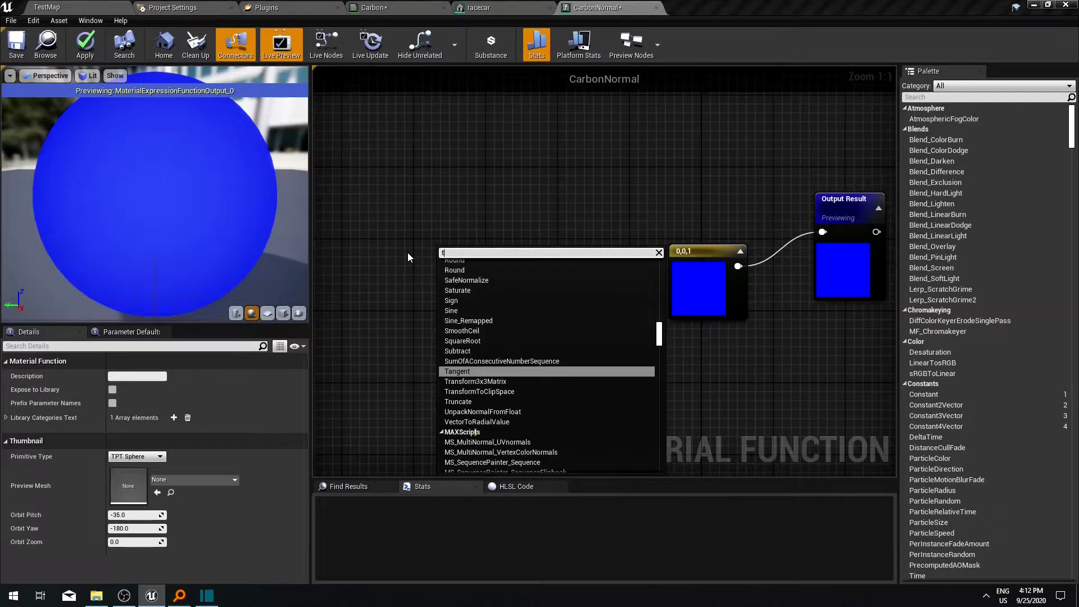
type("exture")
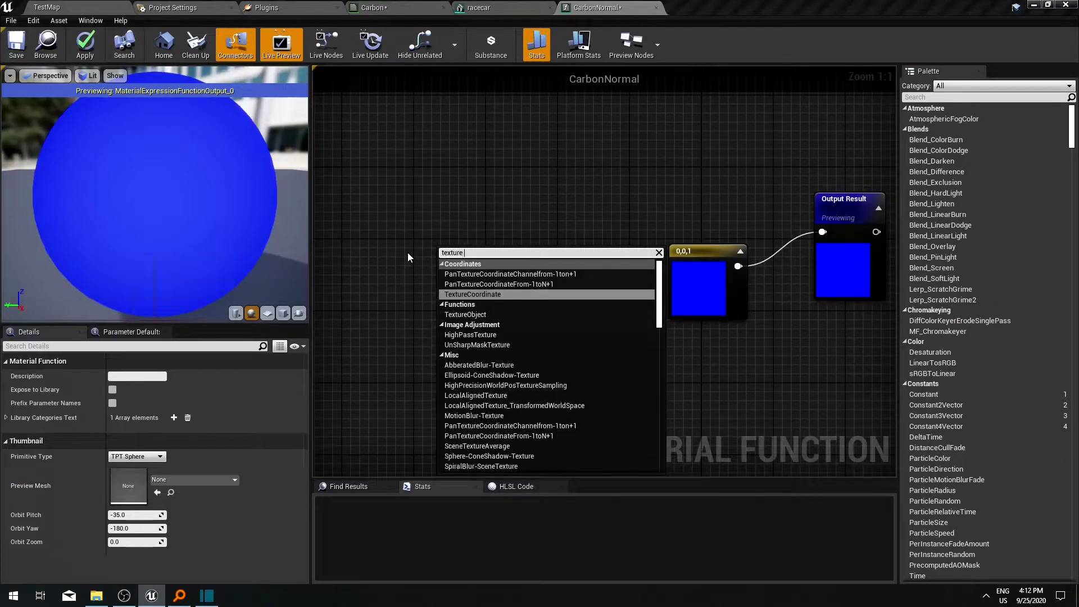
key("Return")
right_click_drag(400, 255, 360, 257)
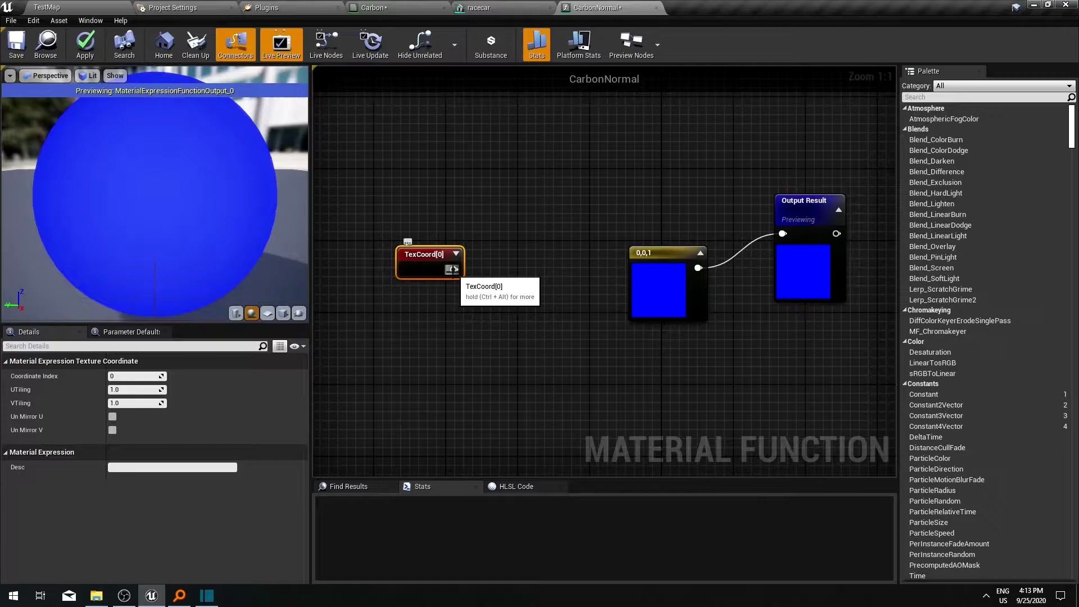
Attach a BreakOutFloat2Components node to TexCoord's output and arrange the two nodes side by side
left_click_drag(453, 269, 493, 292)
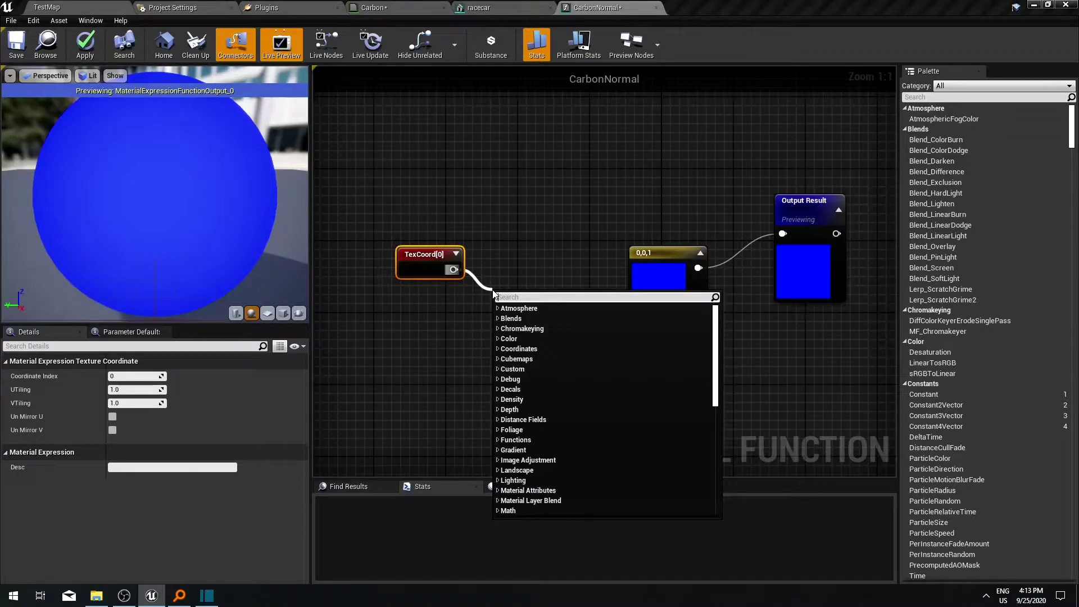
type("break")
key("Return")
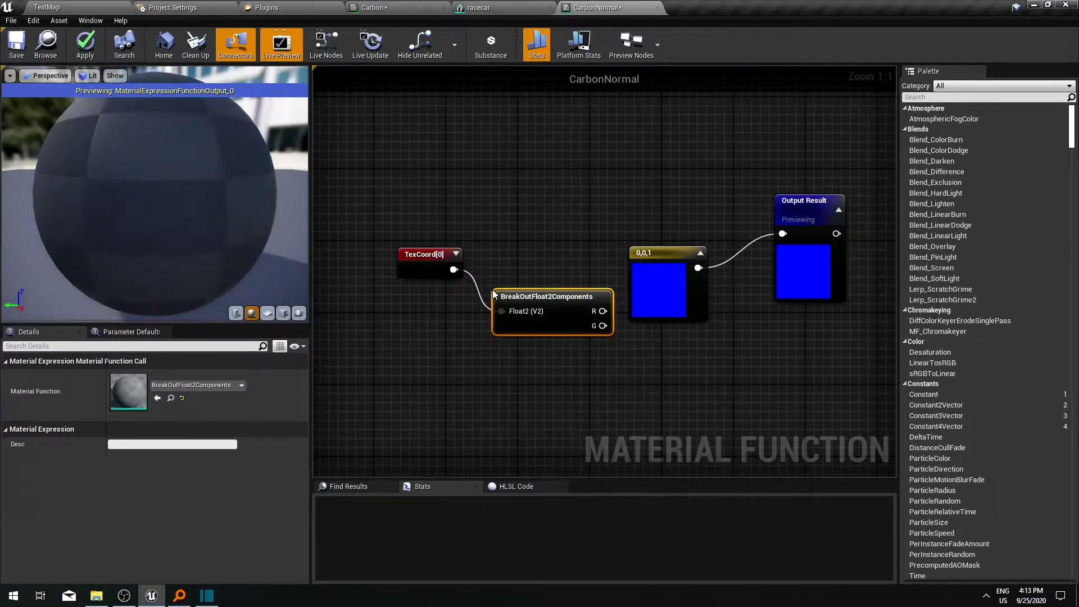
left_click_drag(460, 277, 403, 290)
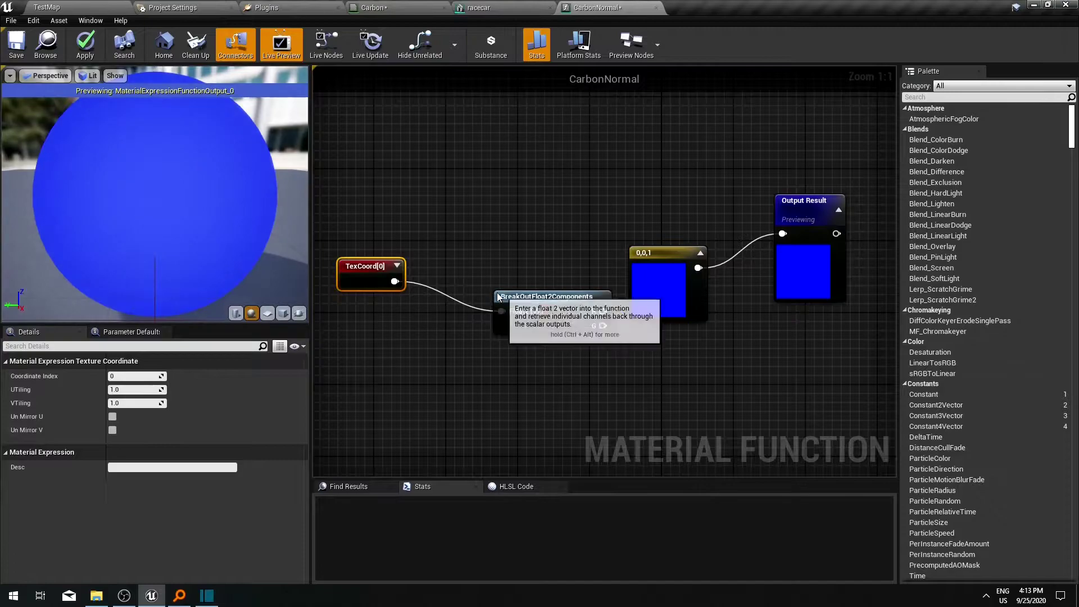
left_click_drag(494, 298, 411, 268)
right_click_drag(501, 234, 474, 240)
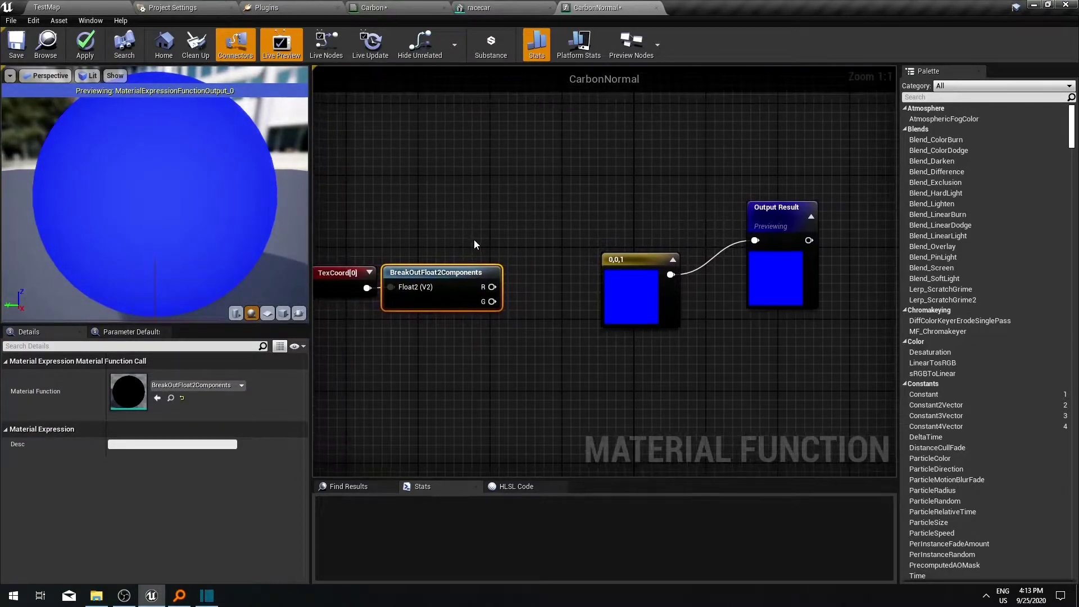
left_click(621, 278)
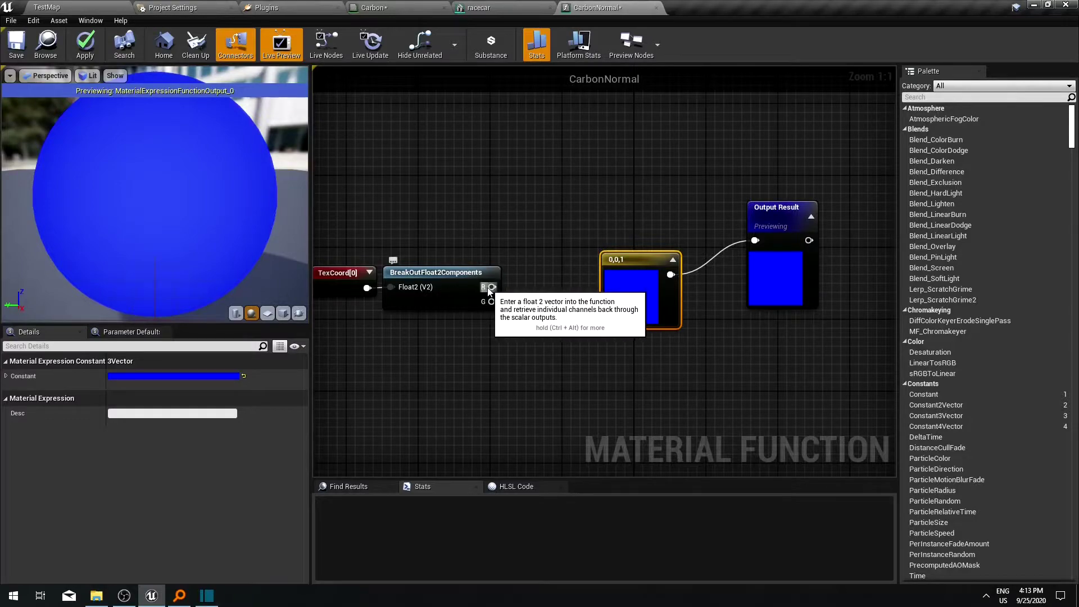
Route R through a new Sine node into Output Result and delete the 0,0,1 constant
left_click_drag(492, 287, 555, 200)
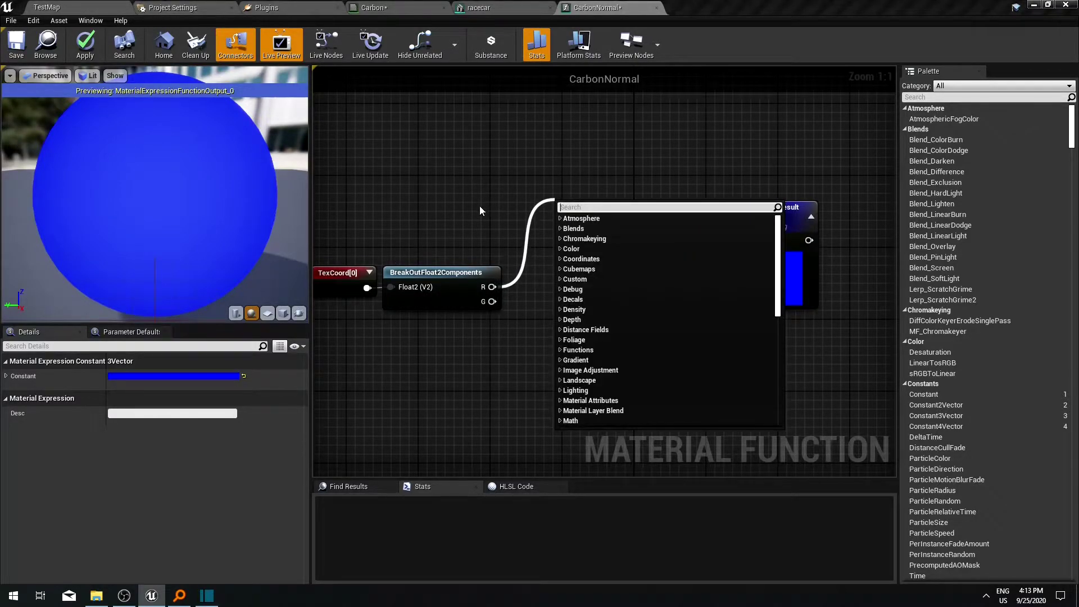
type("s")
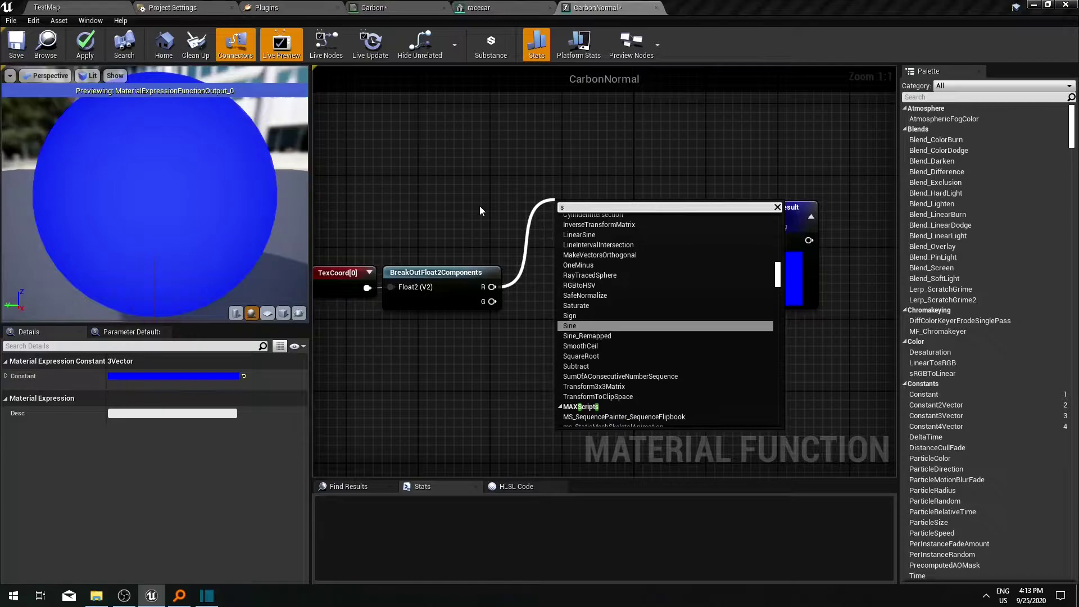
type("ine")
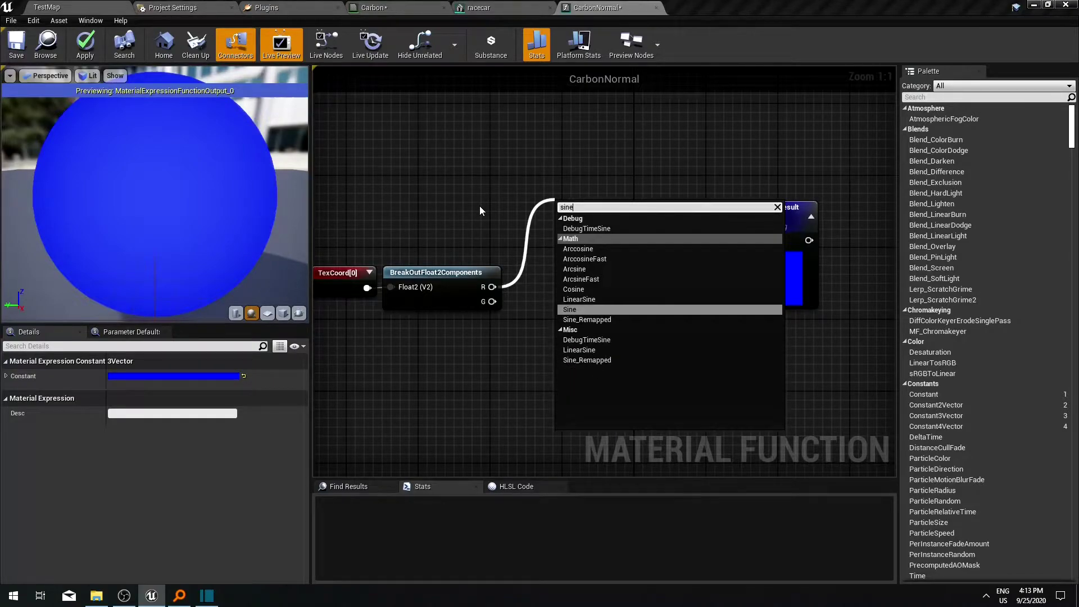
key("Return")
left_click_drag(587, 223, 755, 240)
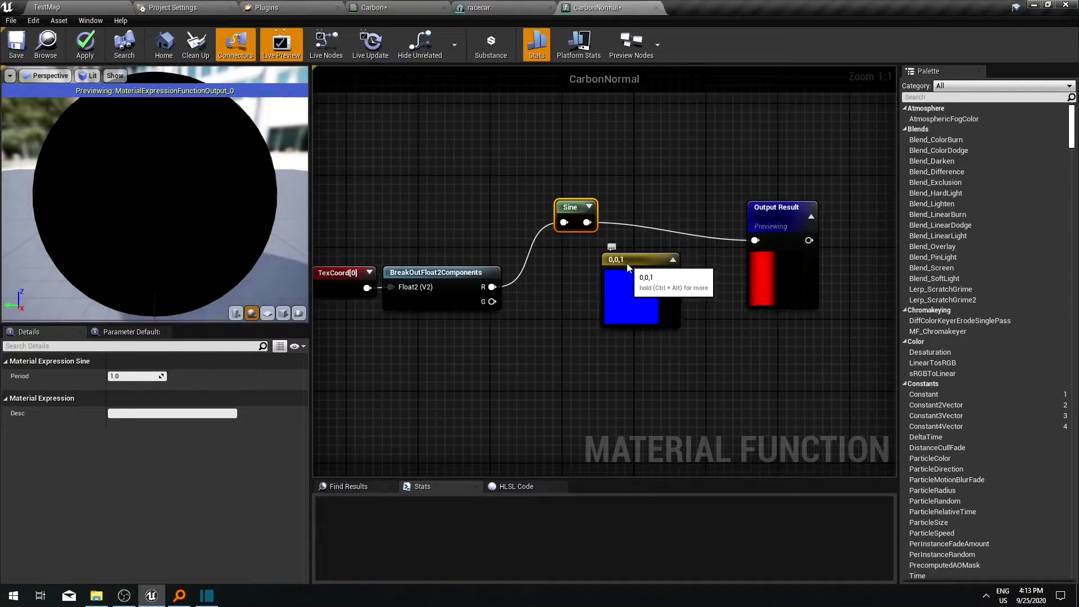
left_click(626, 263)
key("Delete")
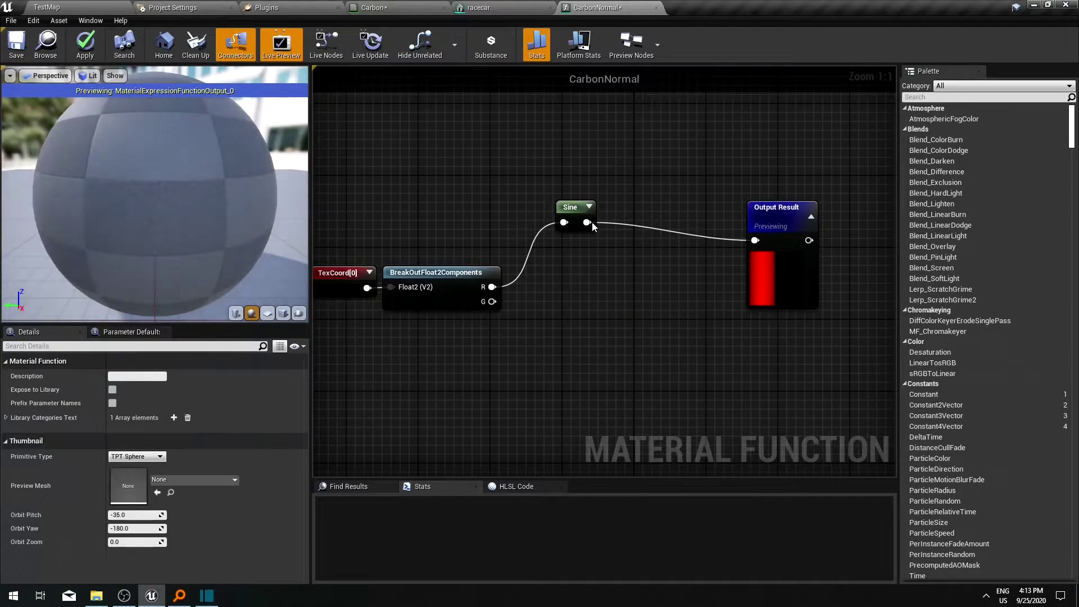
left_click_drag(592, 221, 644, 242)
right_click_drag(523, 231, 619, 222)
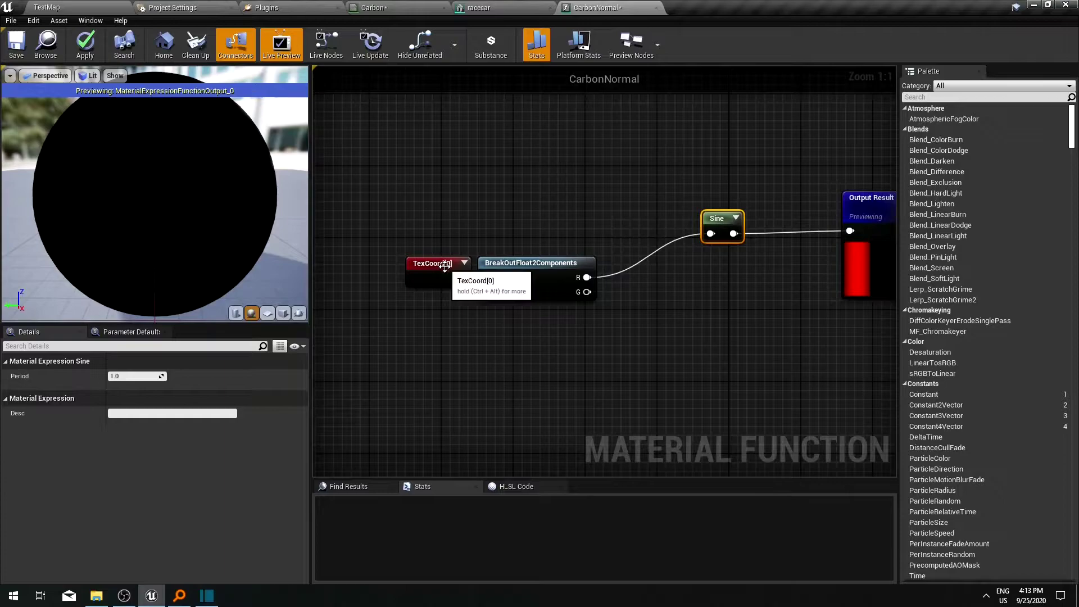
Set TexCoord's UTiling and VTiling to 100 and apply the function
left_click(400, 268)
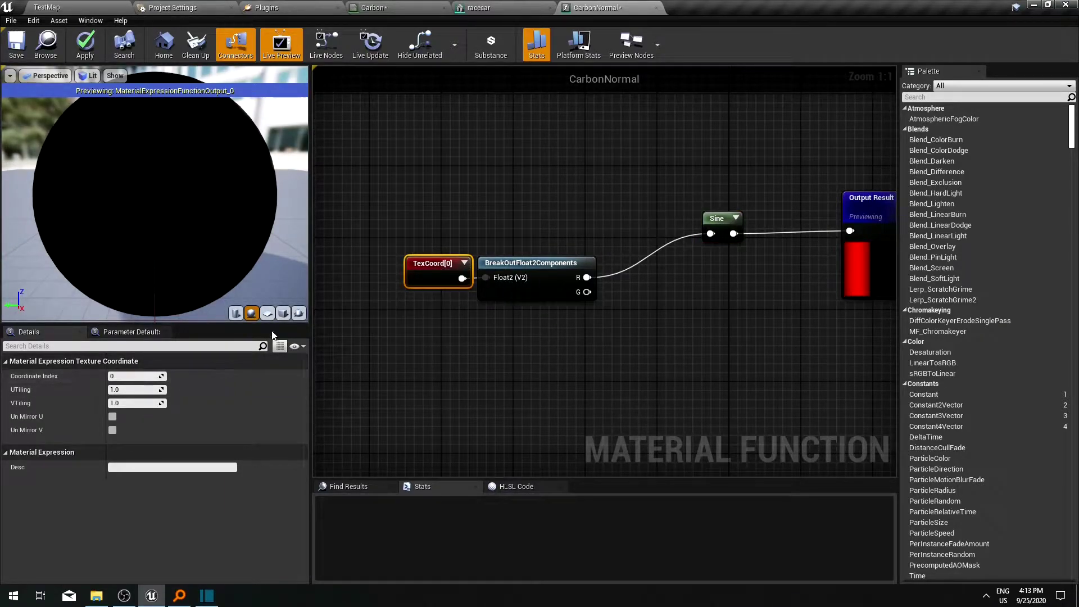
left_click(121, 389)
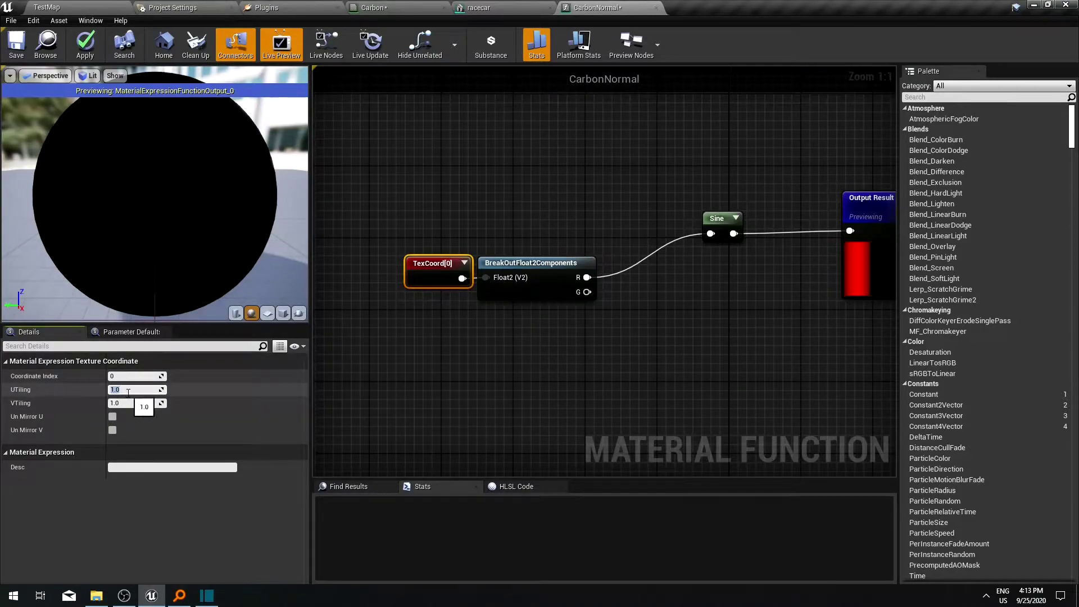
type("100")
left_click(124, 403)
type("100")
key("Return")
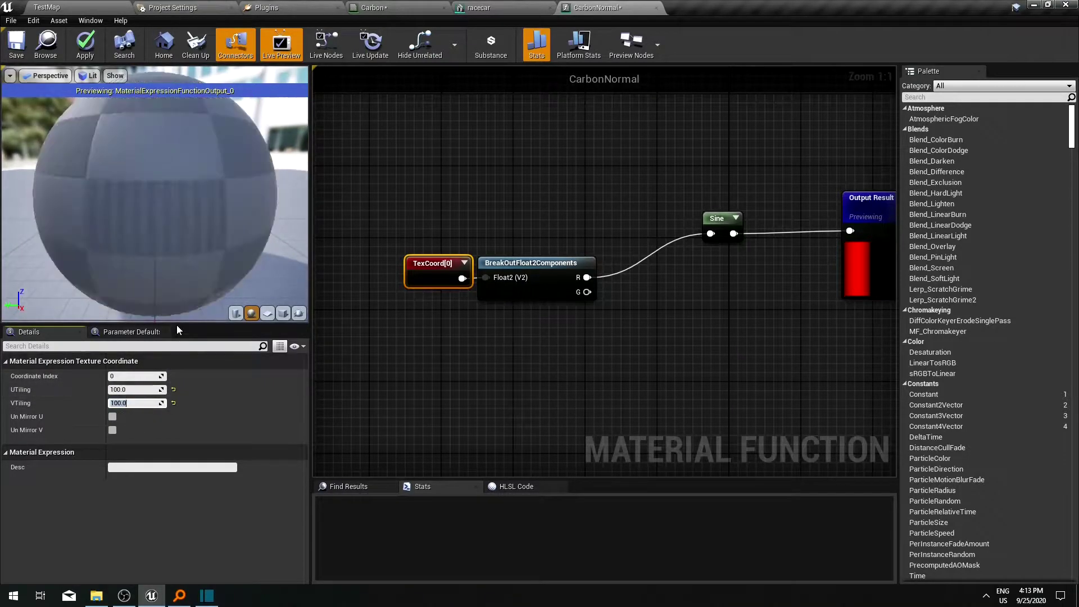
left_click(95, 49)
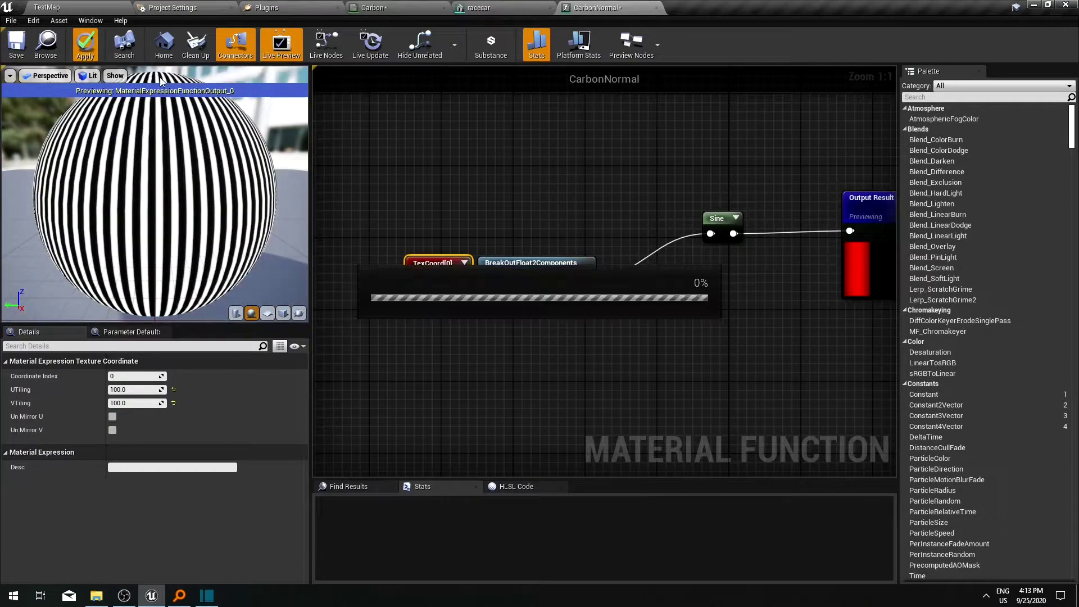
left_click(491, 7)
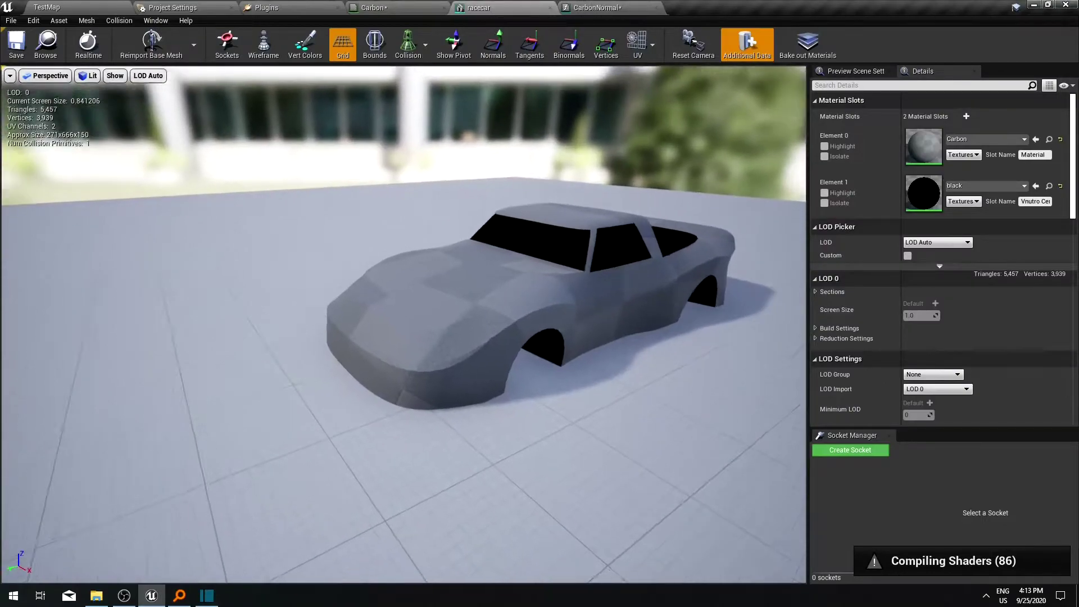
right_click_drag(449, 141, 476, 145)
key("w")
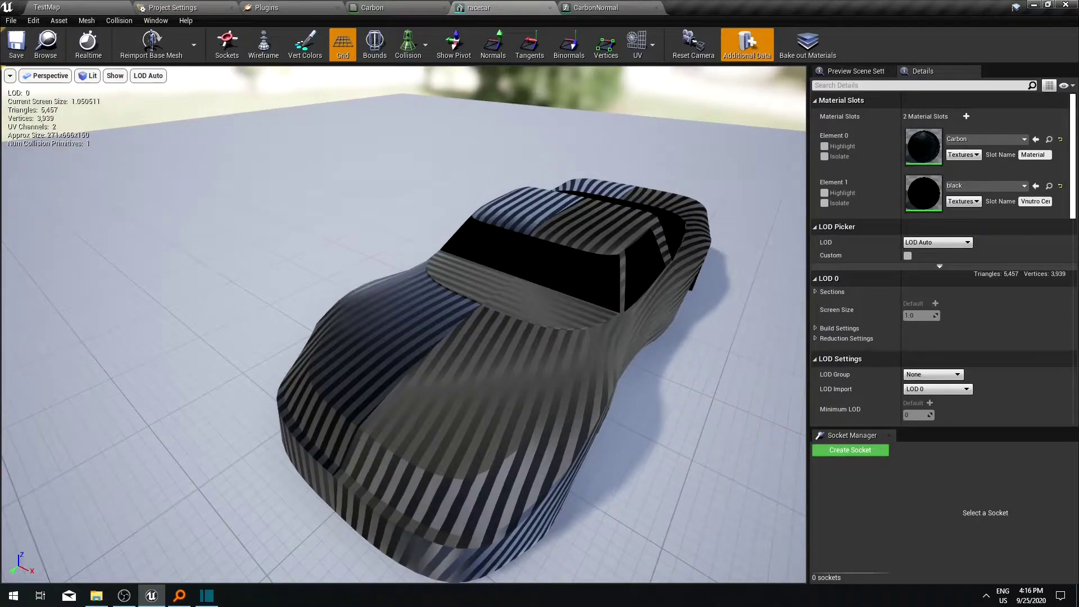
right_click_drag(392, 162, 289, 190)
key("d")
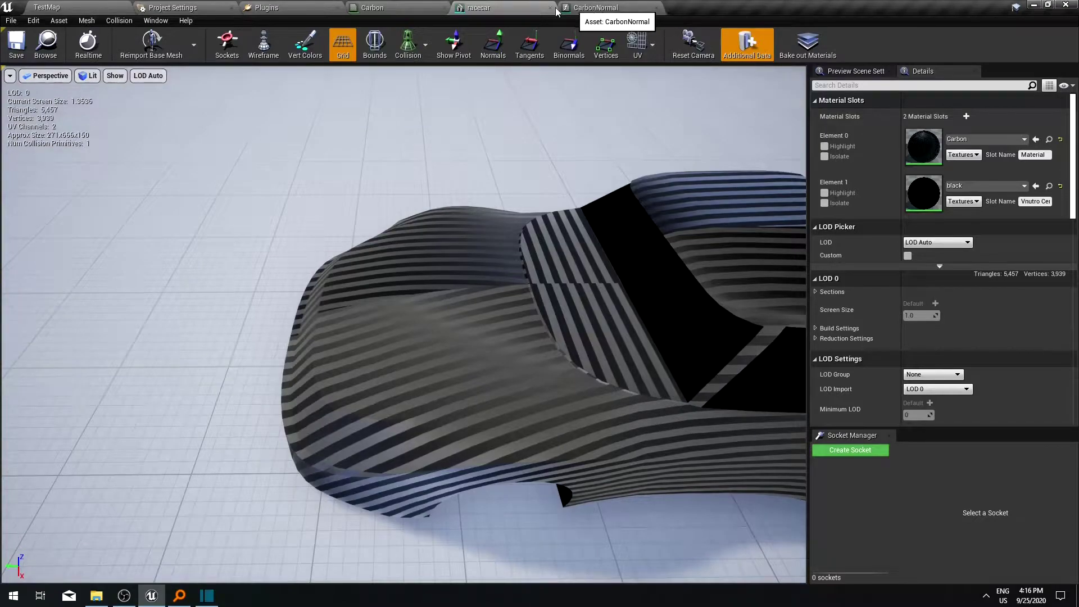
left_click(614, 10)
Insert a MakeFloat3 node between Sine and Output Result
right_click_drag(588, 141, 395, 138)
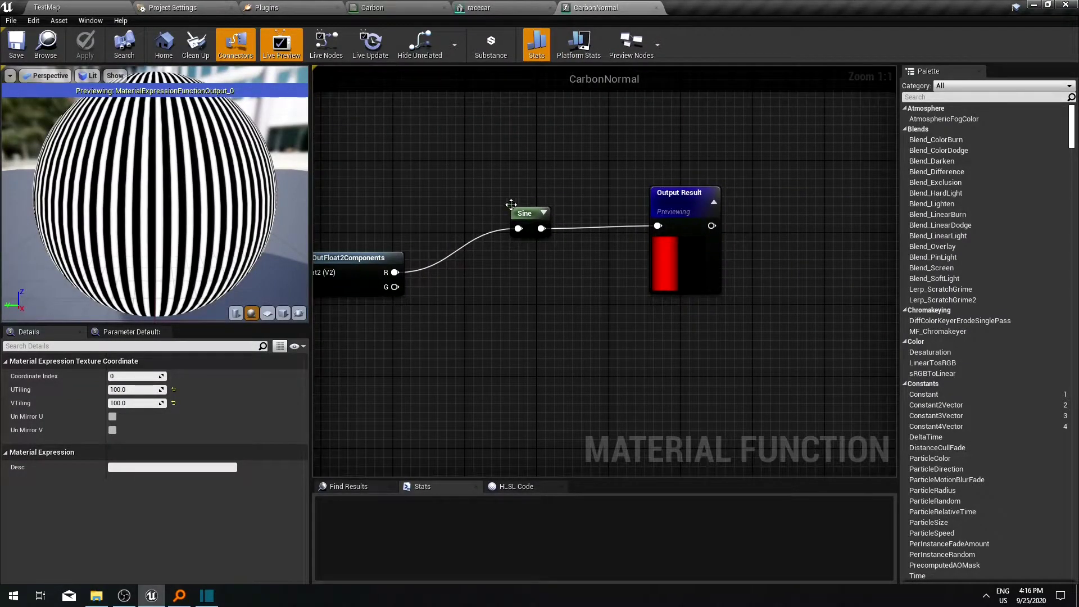
mouse_move(491, 191)
right_mouse_down()
mouse_move(527, 203)
mouse_move(483, 203)
right_mouse_up()
left_click_drag(684, 170, 612, 285)
type("mak")
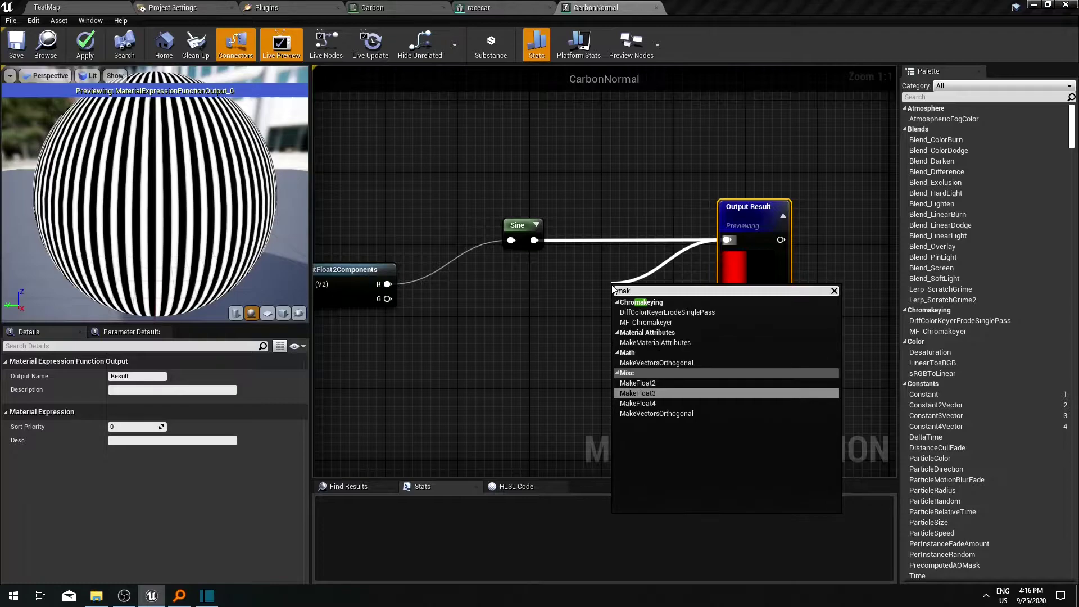
key("Return")
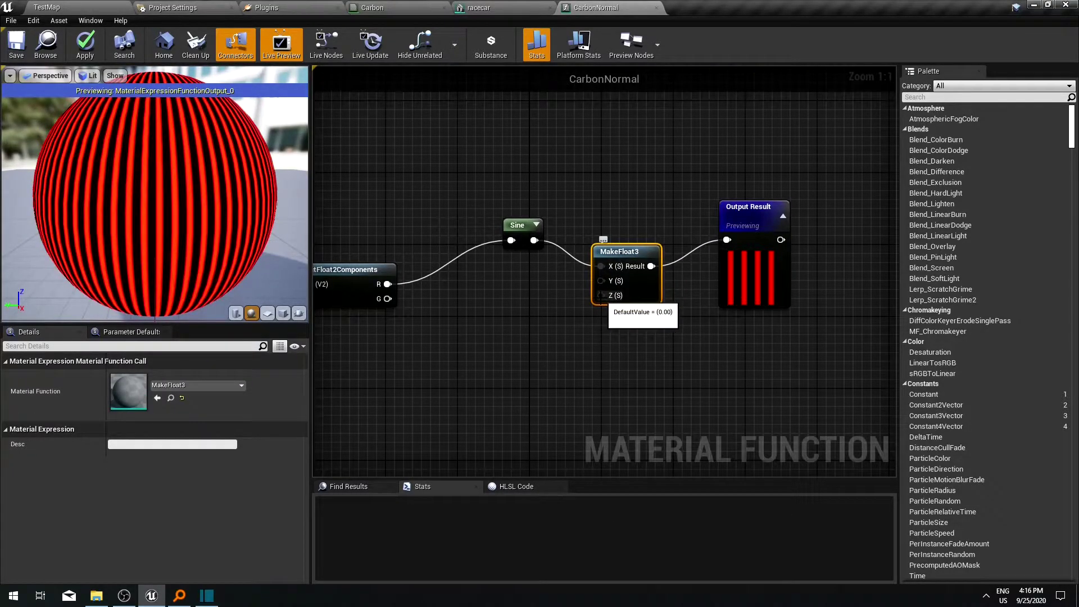
Wire a Constant of value 1 into MakeFloat3's Z input and apply the function
left_click_drag(601, 295, 528, 367)
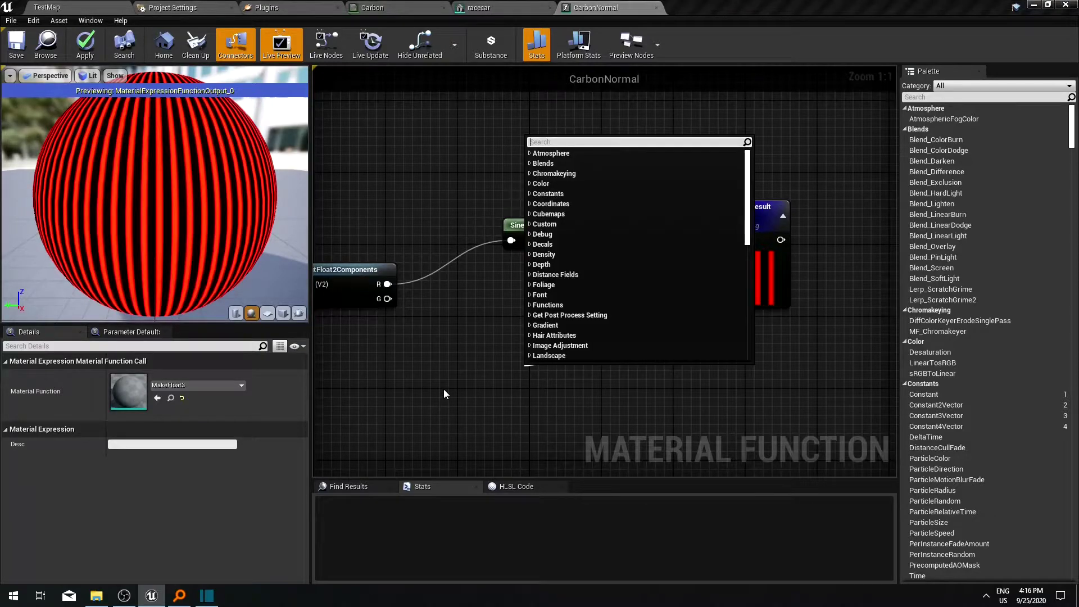
type("1")
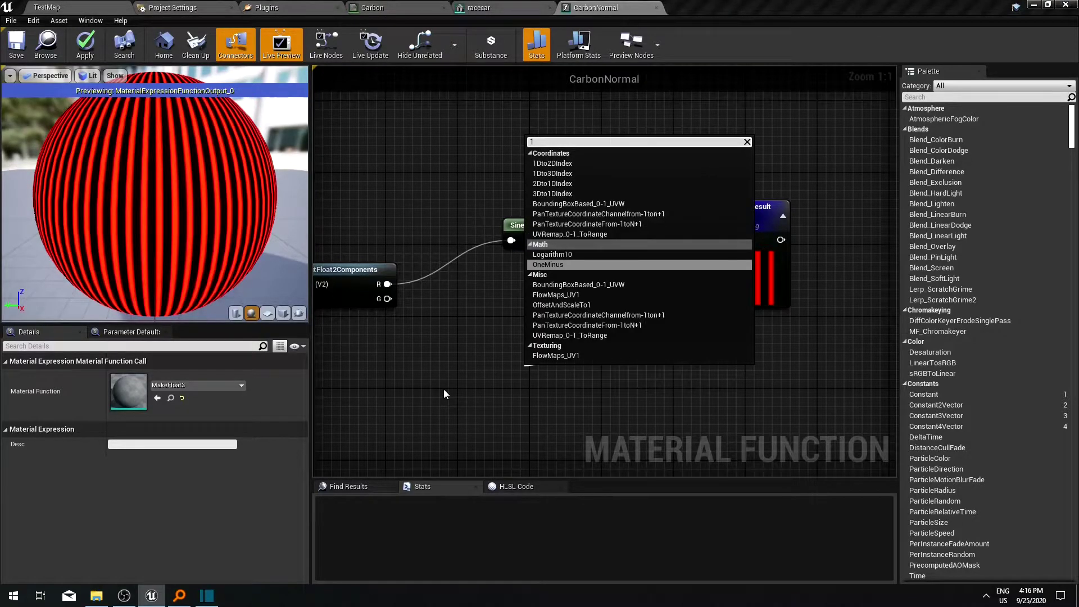
key("BackSpace")
type("const")
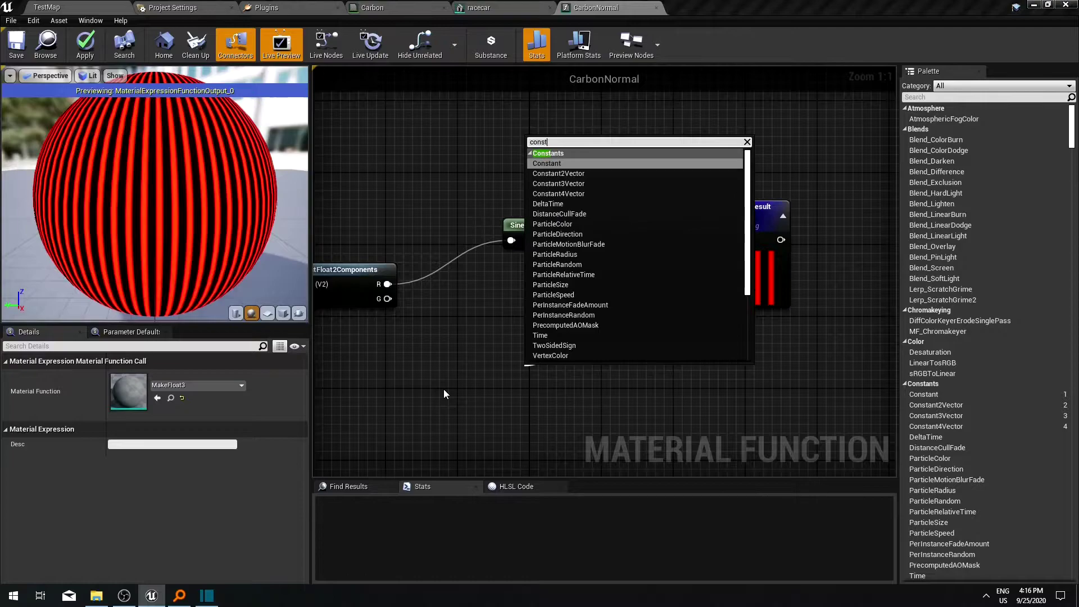
key("Return")
left_click_drag(114, 376, 123, 376)
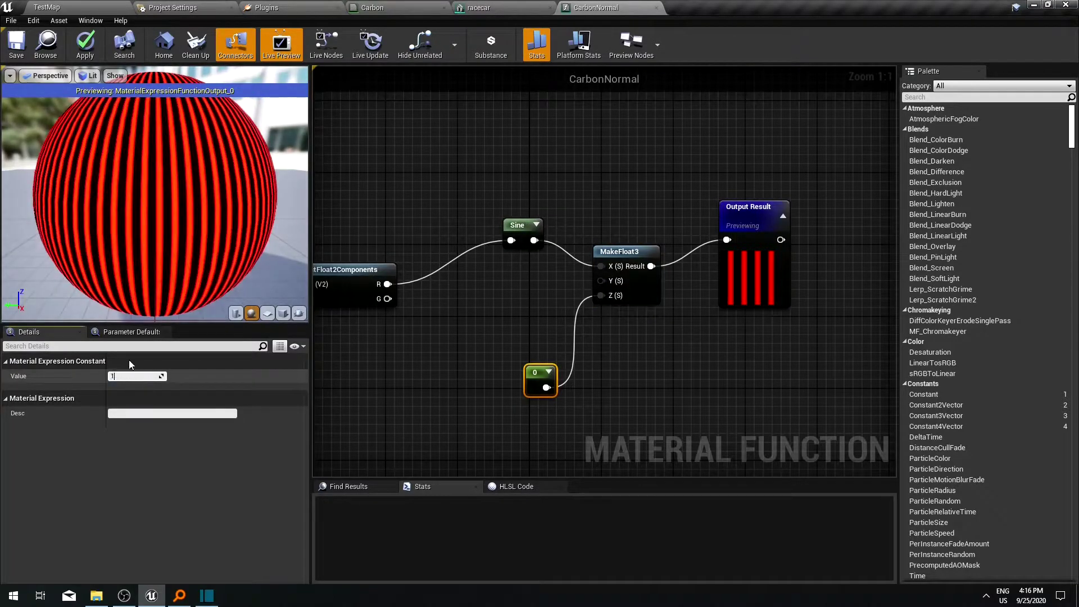
key("Return")
left_click(85, 45)
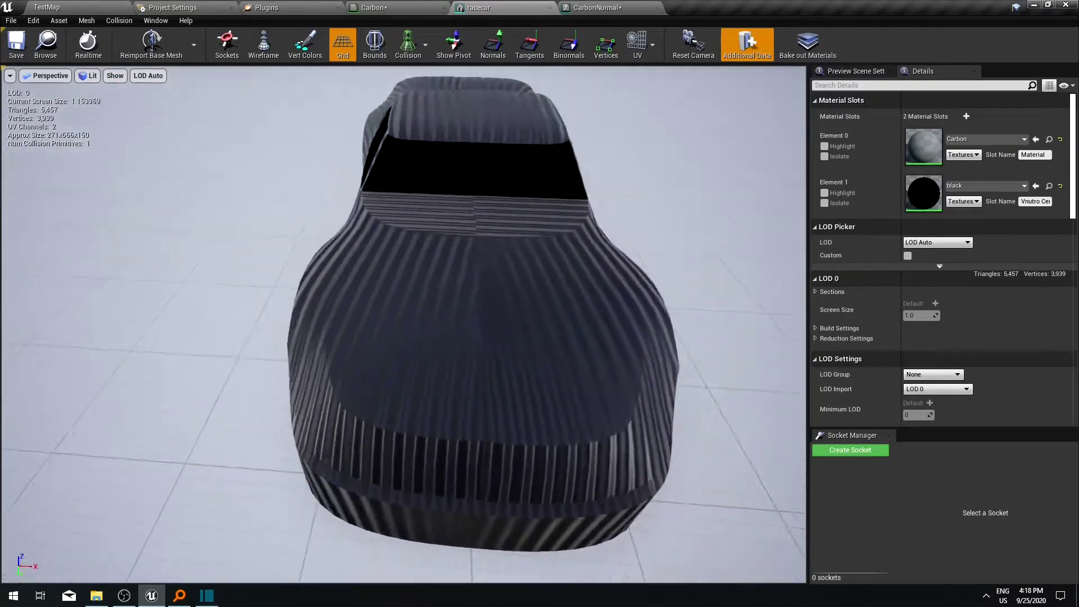
Orbit around the racecar to inspect the softer stripe pattern from side and front
left_click_drag(405, 325, 264, 295)
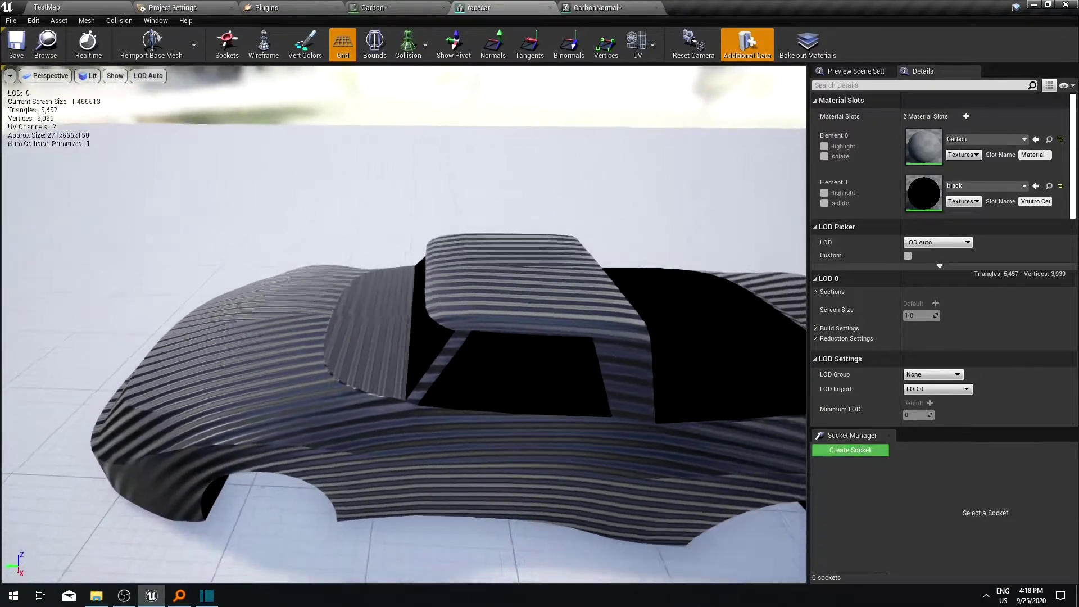
right_click_drag(301, 215, 307, 217)
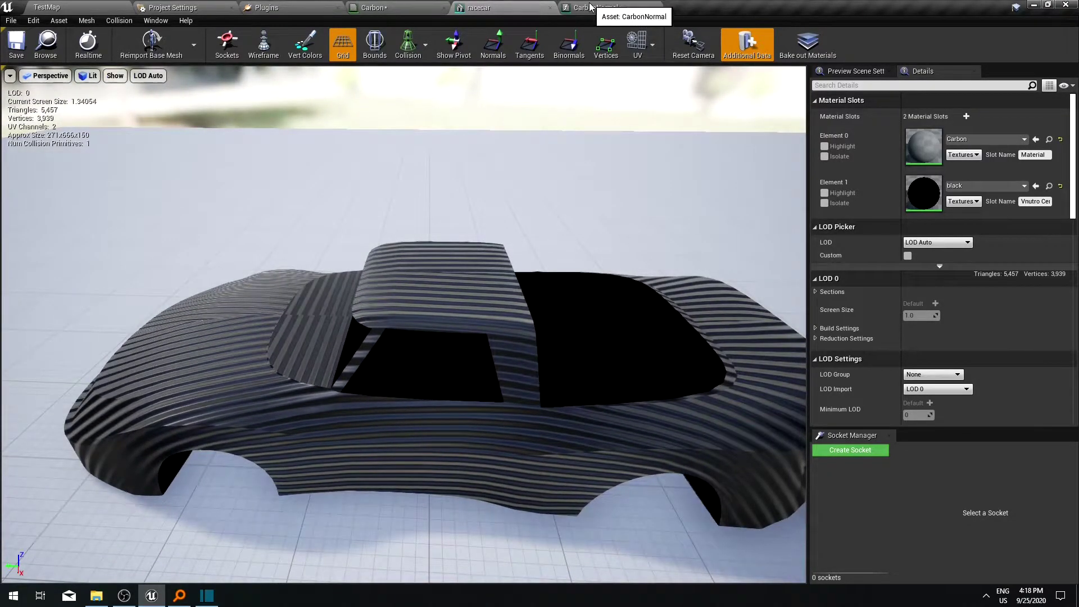
left_click_drag(416, 171, 416, 172)
left_click_drag(343, 188, 342, 188)
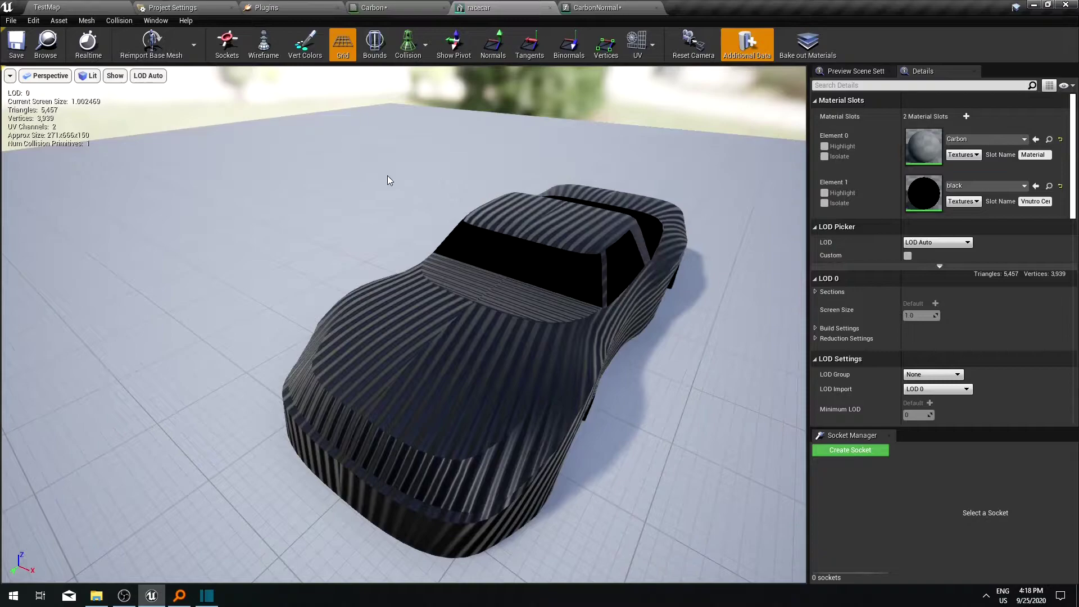
In CarbonNormal, add a Floor node fed by BreakOutFloat2Components' G output
left_click(588, 10)
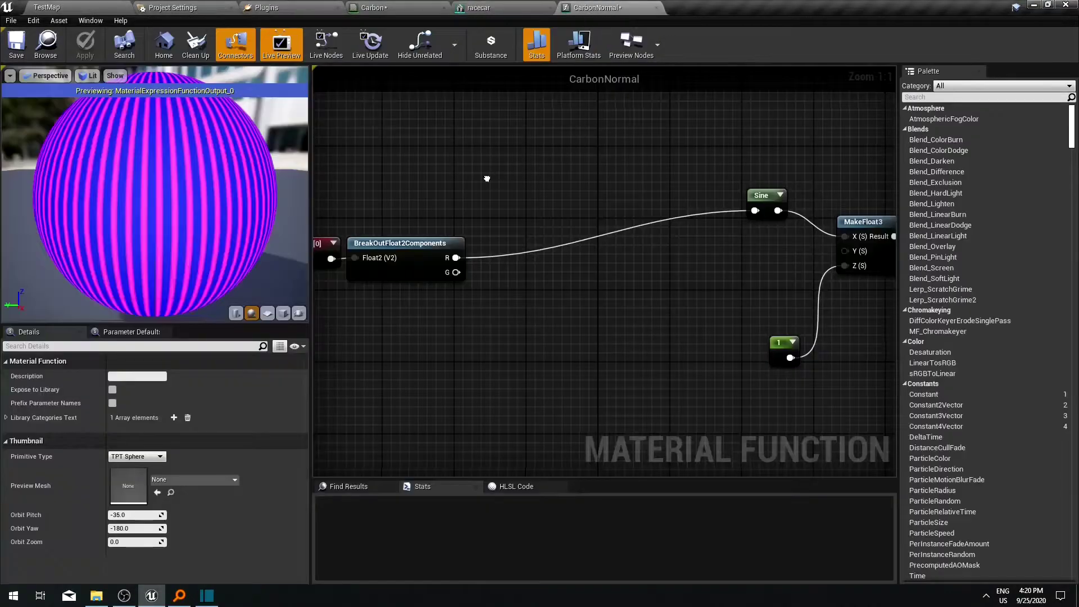
right_click_drag(487, 176, 498, 197)
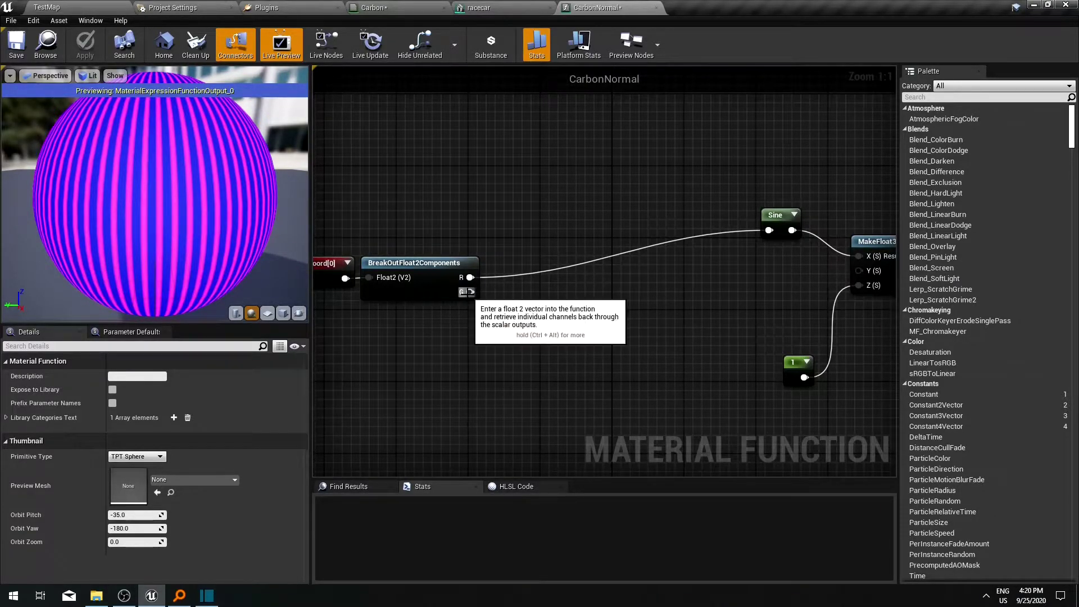
left_click_drag(470, 291, 523, 326)
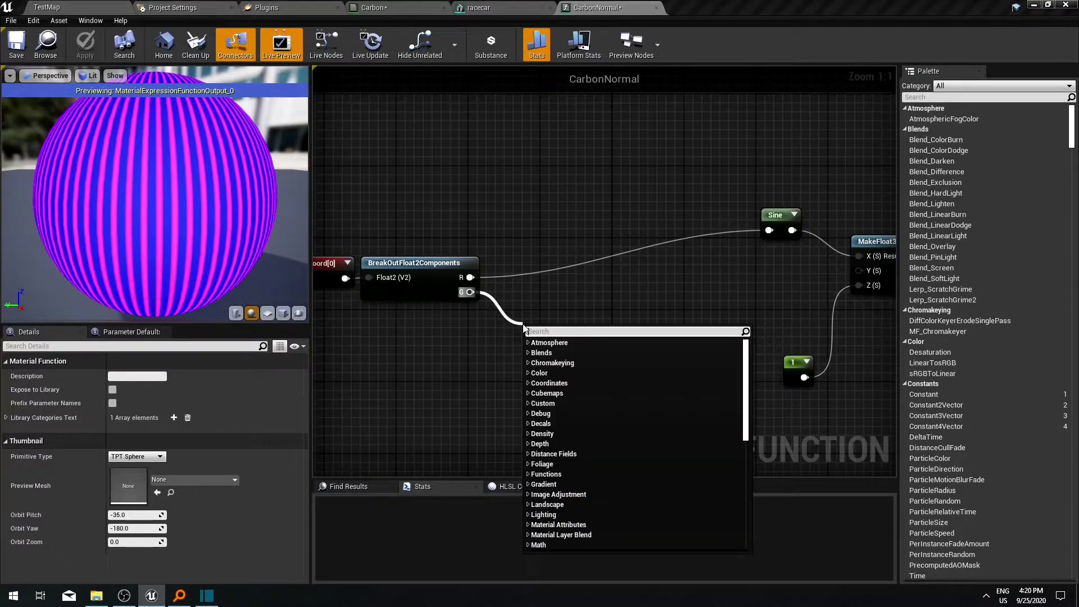
type("floor")
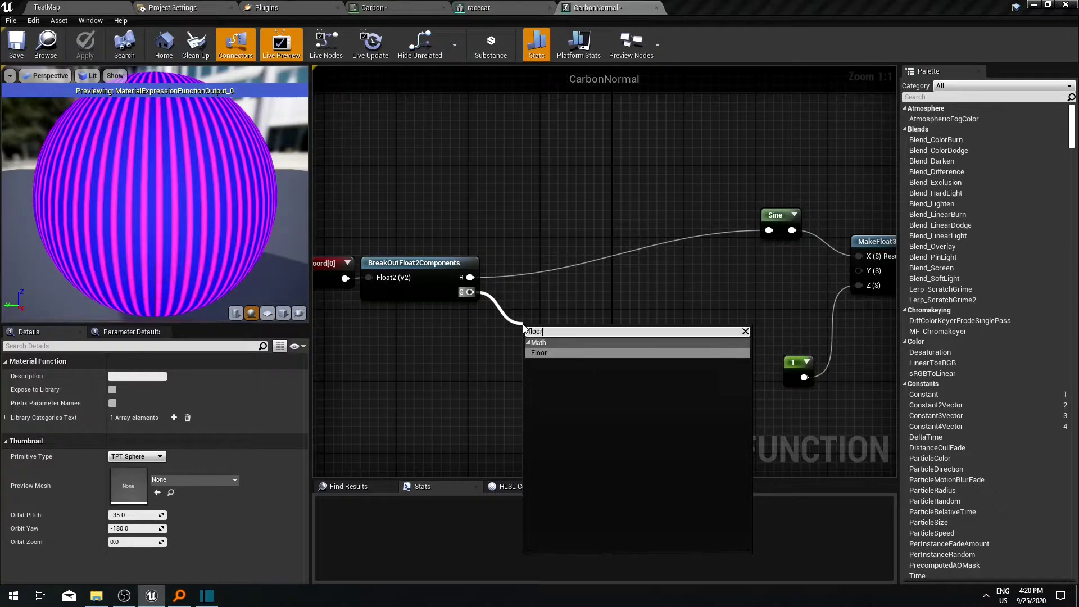
key("Return")
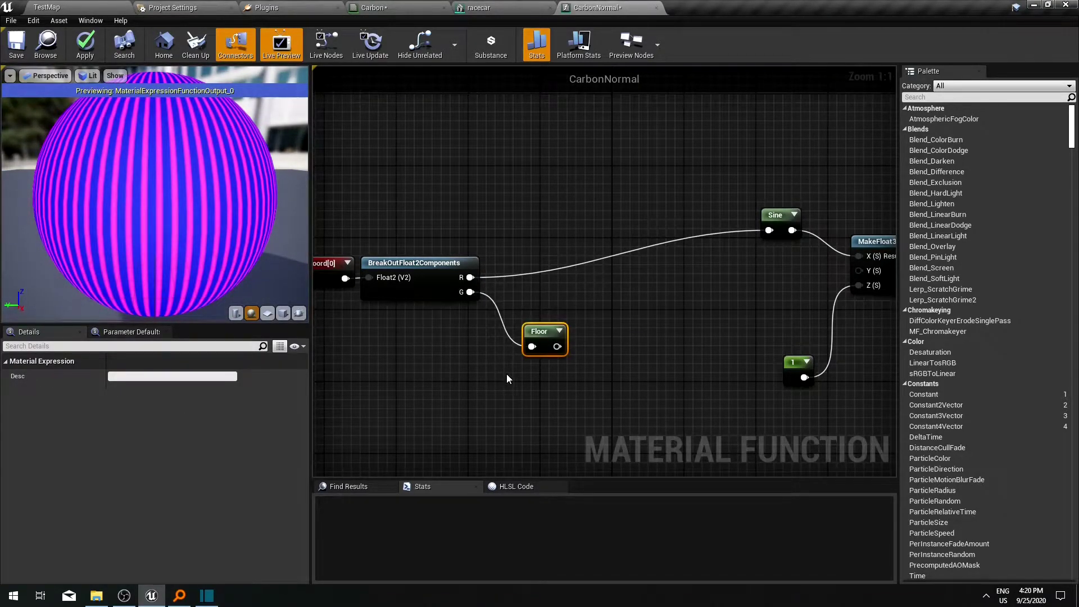
Divide the floored G value by 4 with a Divide node
right_click_drag(507, 378, 431, 395)
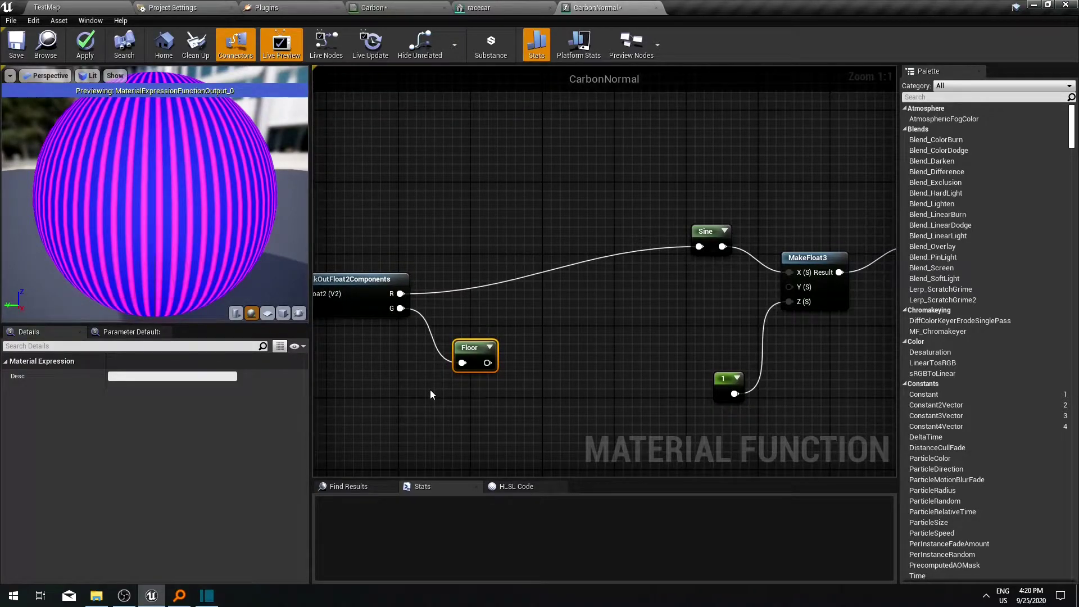
left_click_drag(487, 363, 544, 349)
type("divide")
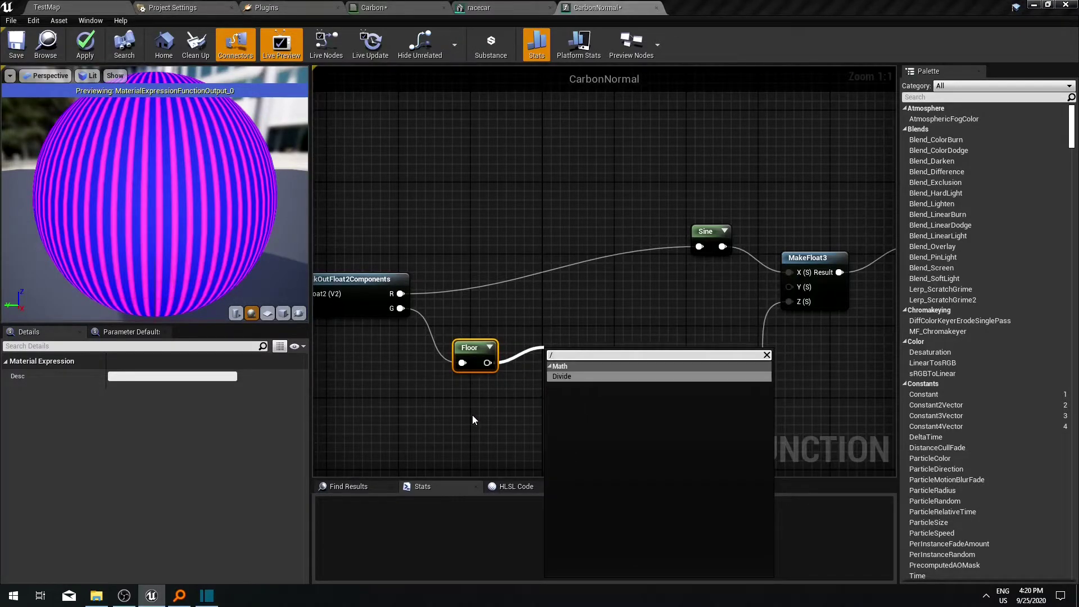
key("Return")
left_click(116, 389)
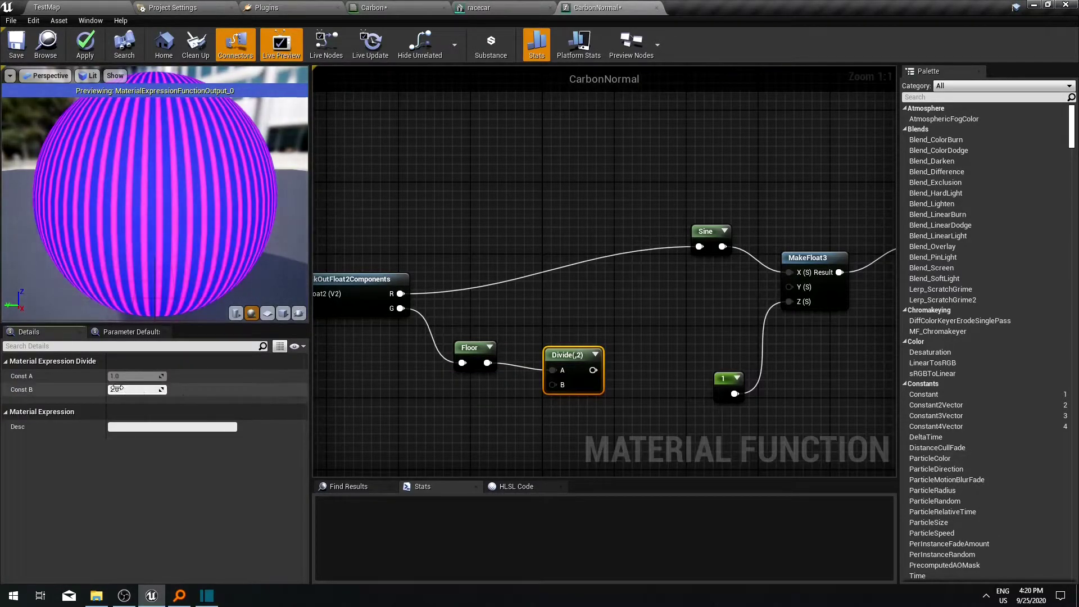
key("Return")
Add R to the divided result with an Add node and check the preview sphere
right_click_drag(447, 352, 374, 369)
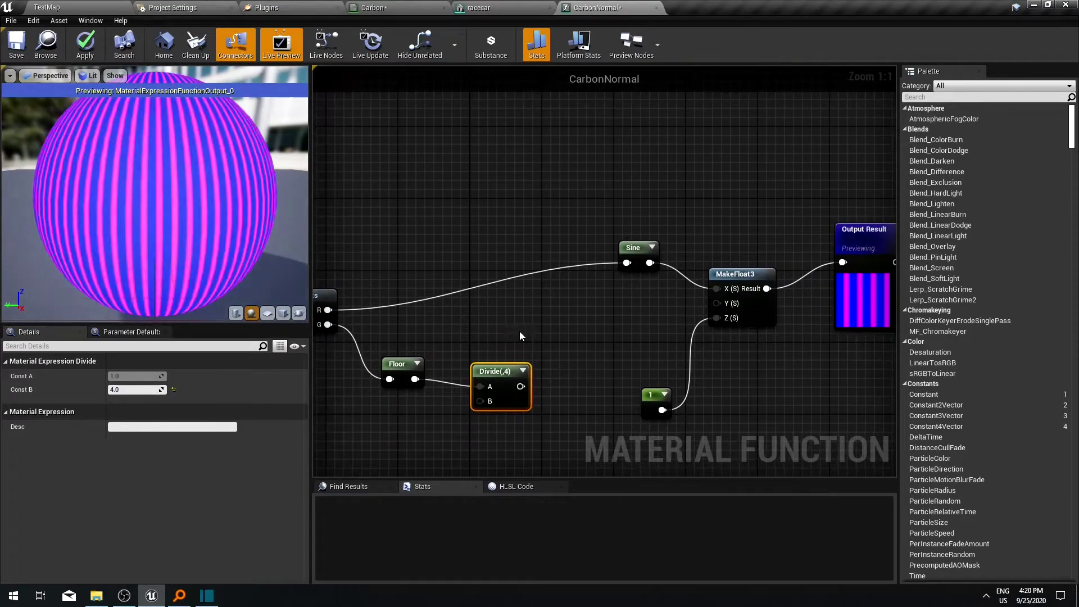
left_click_drag(329, 309, 543, 299)
type("+")
key("Return")
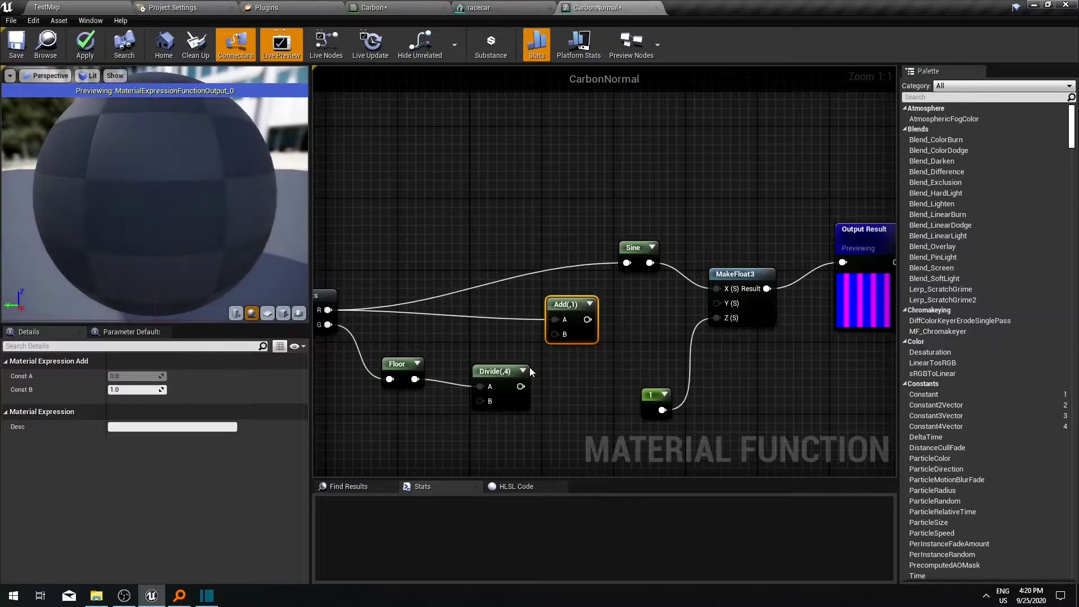
left_click_drag(520, 386, 627, 262)
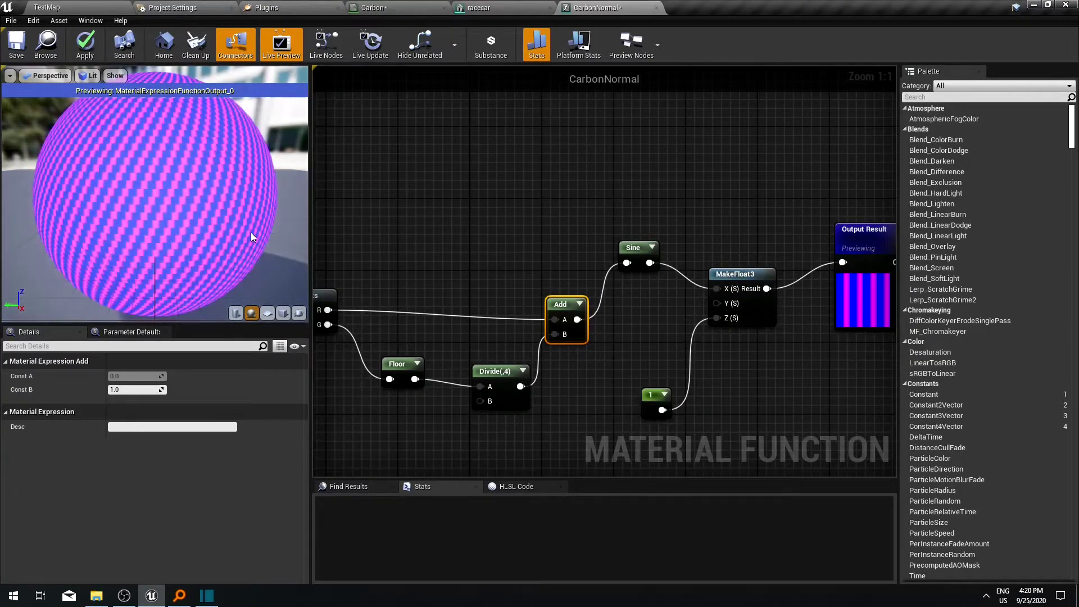
mouse_move(250, 231)
left_mouse_down()
mouse_move(286, 232)
mouse_move(253, 232)
left_mouse_up()
left_click_drag(63, 126, 73, 126)
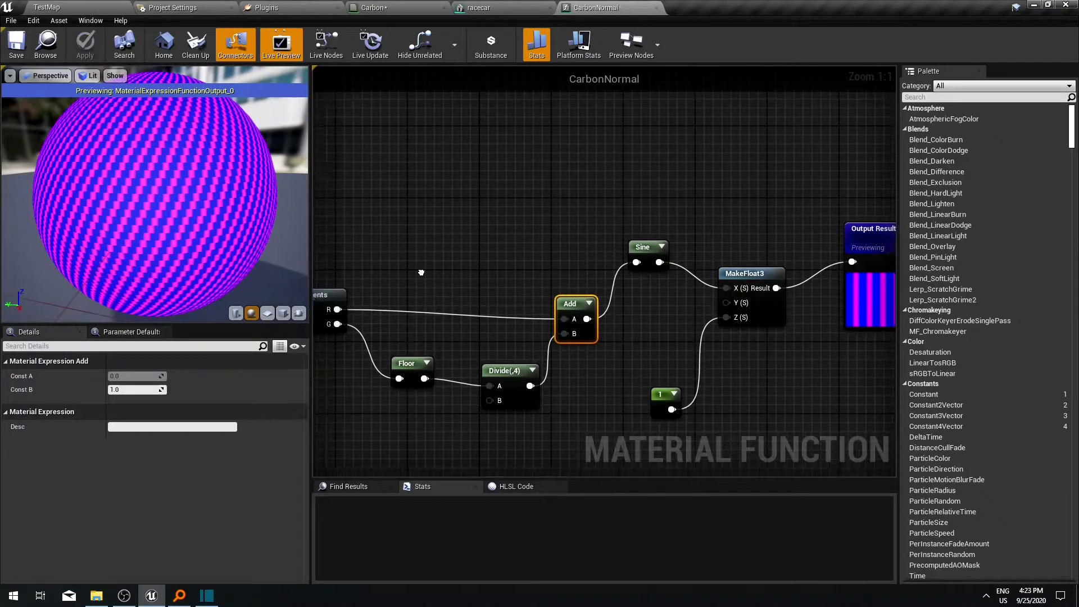
right_click_drag(422, 272, 547, 261)
Duplicate the Divide node and route the G channel through the copy into Floor
right_click_drag(590, 345, 682, 327)
left_click(730, 335)
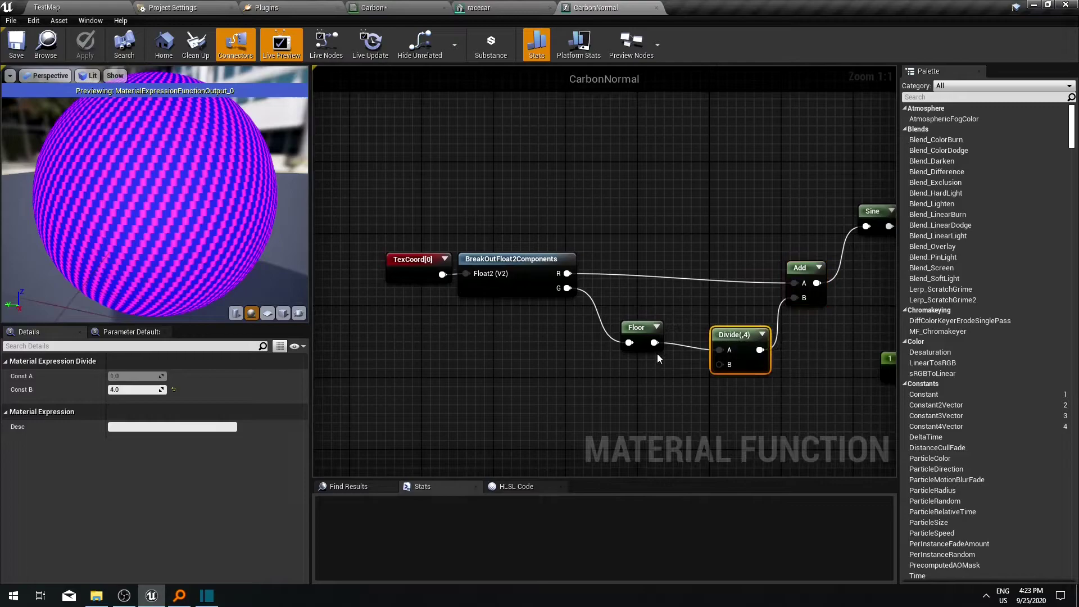
key("ctrl+w")
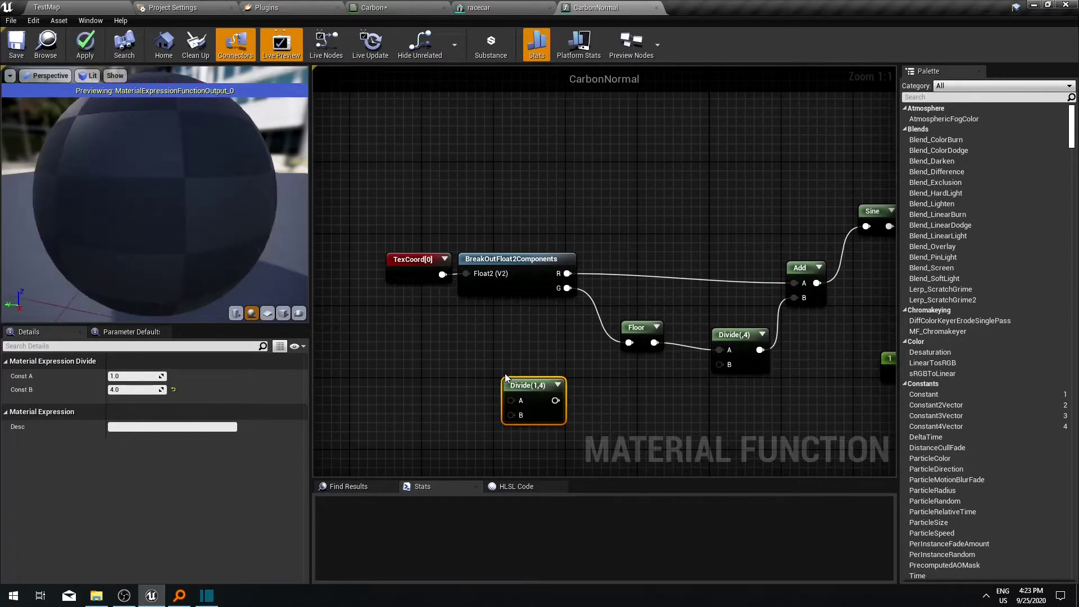
left_click_drag(637, 321, 652, 343)
left_click_drag(535, 387, 589, 333)
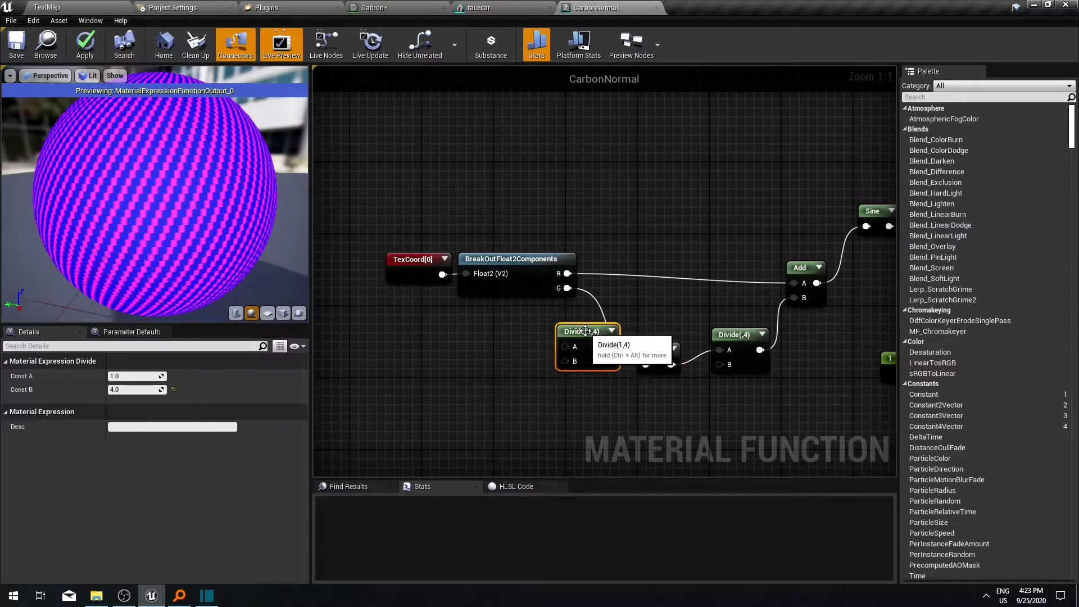
left_click_drag(567, 288, 646, 365)
left_click_drag(589, 336, 589, 345)
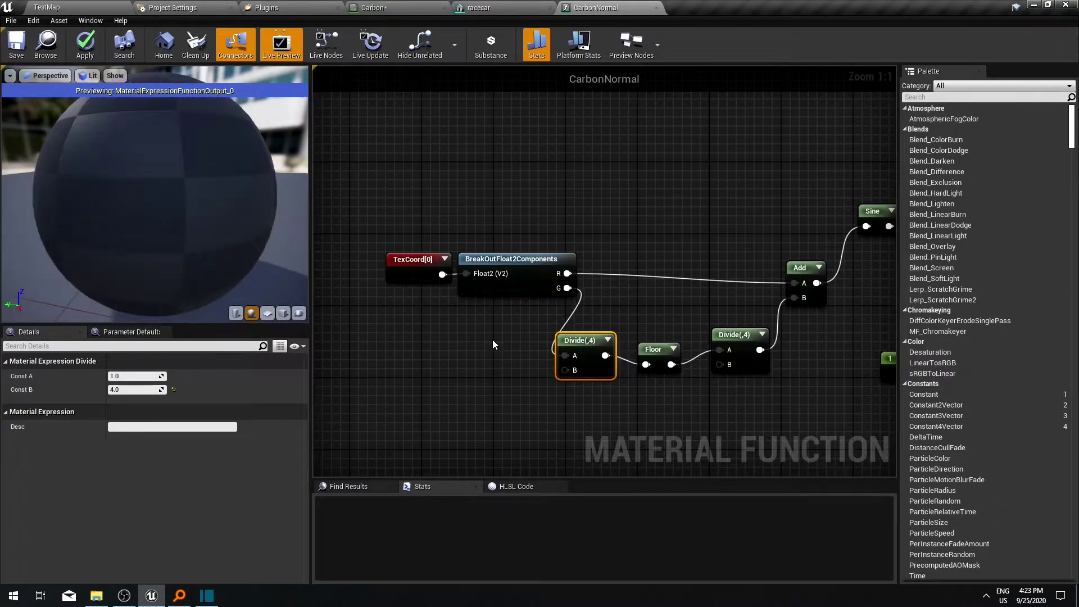
Set the new Divide's B to 0.5 and inspect the fine diagonal weave on the preview sphere
left_click(134, 389)
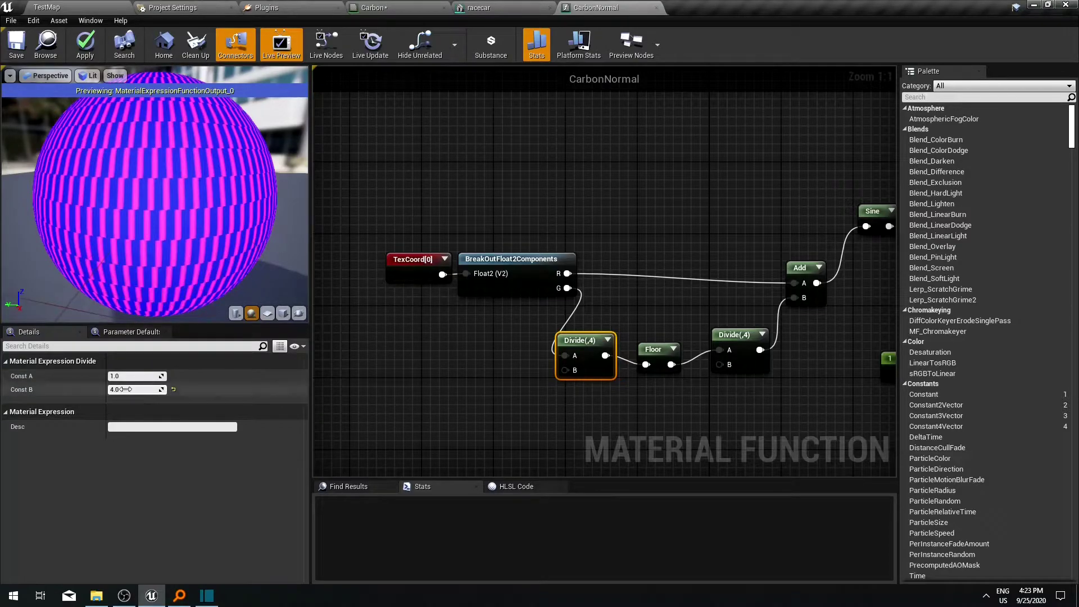
type("0.5")
key("Return")
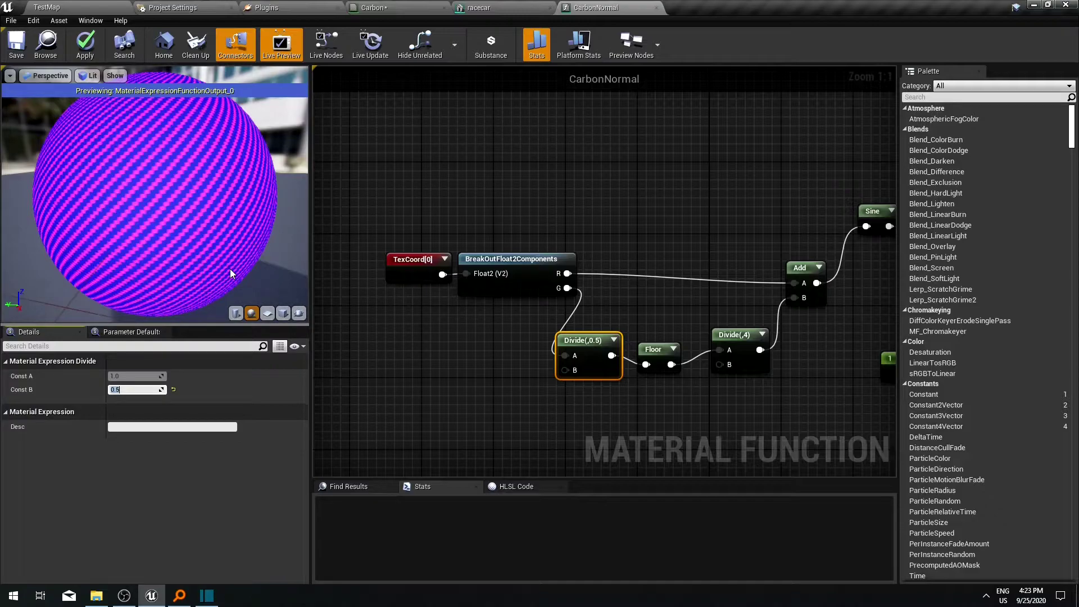
left_click_drag(231, 269, 335, 278)
scroll(196, 243, "down", 4)
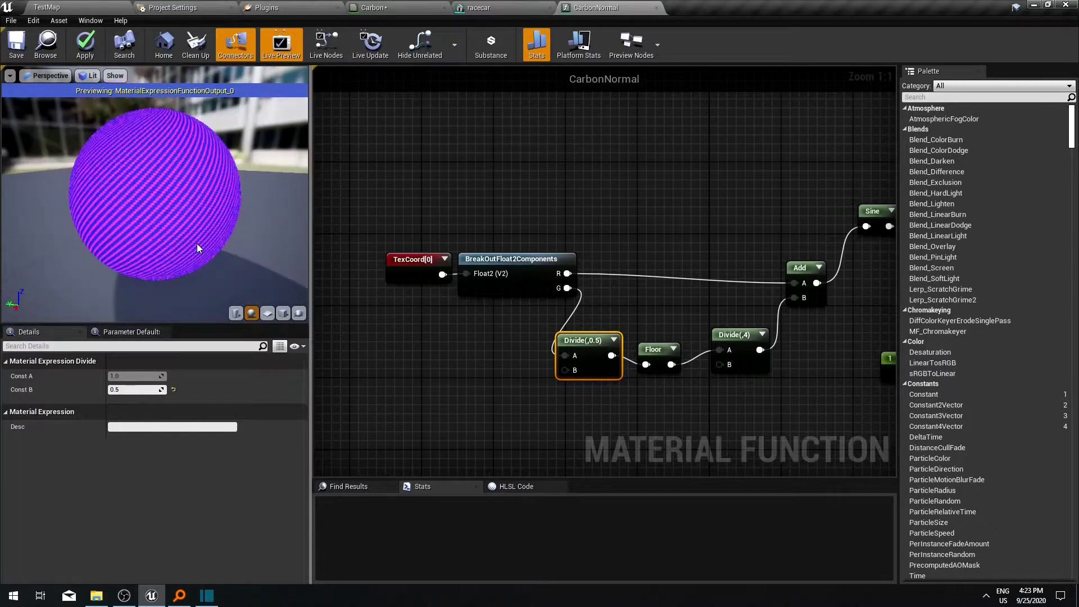
scroll(198, 246, "up", 5)
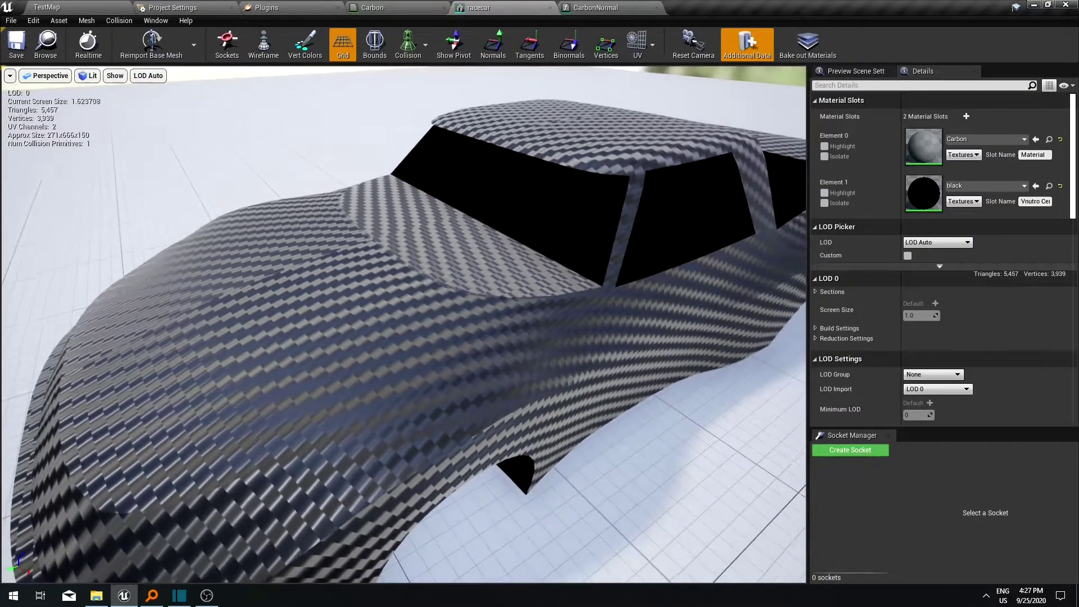
right_click_drag(404, 324, 416, 303)
left_click_drag(539, 315, 315, 233)
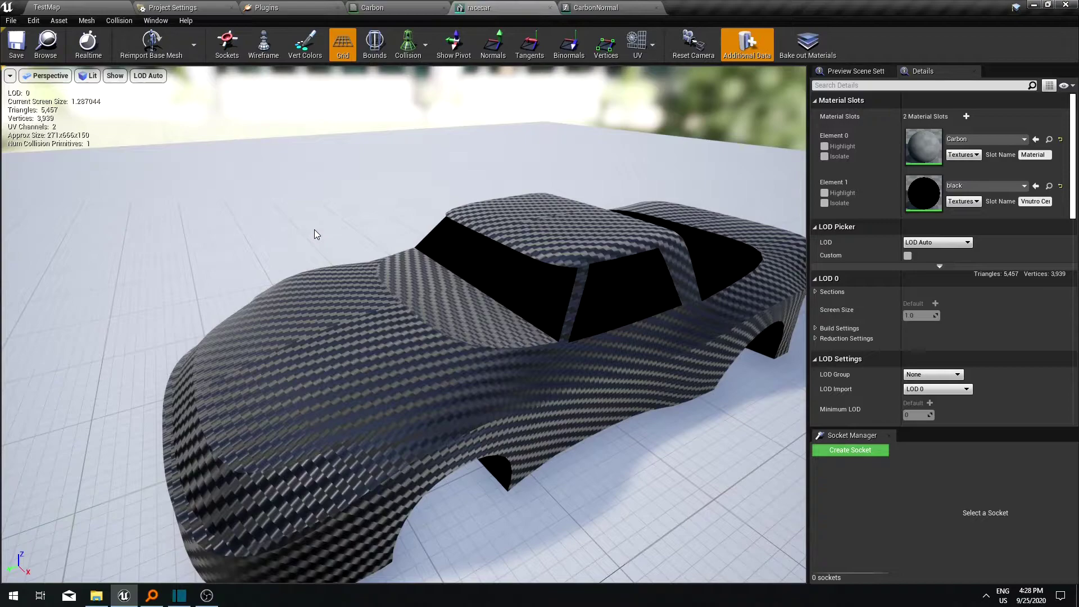
In CarbonNormal, add a Divide (by 2) after the Add node, followed by a Sine
left_click(595, 7)
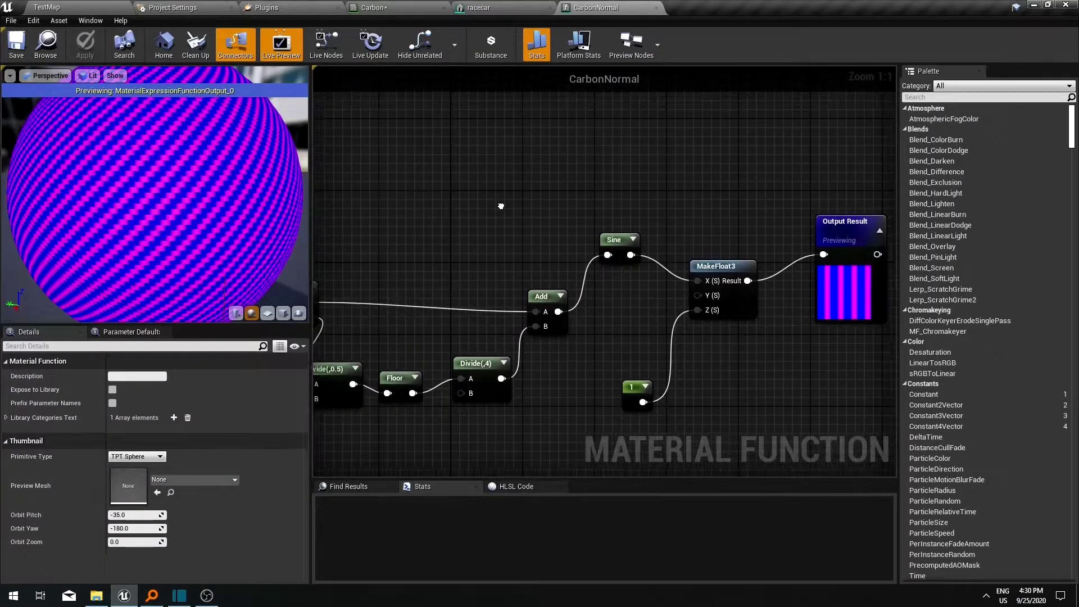
right_click_drag(500, 207, 477, 214)
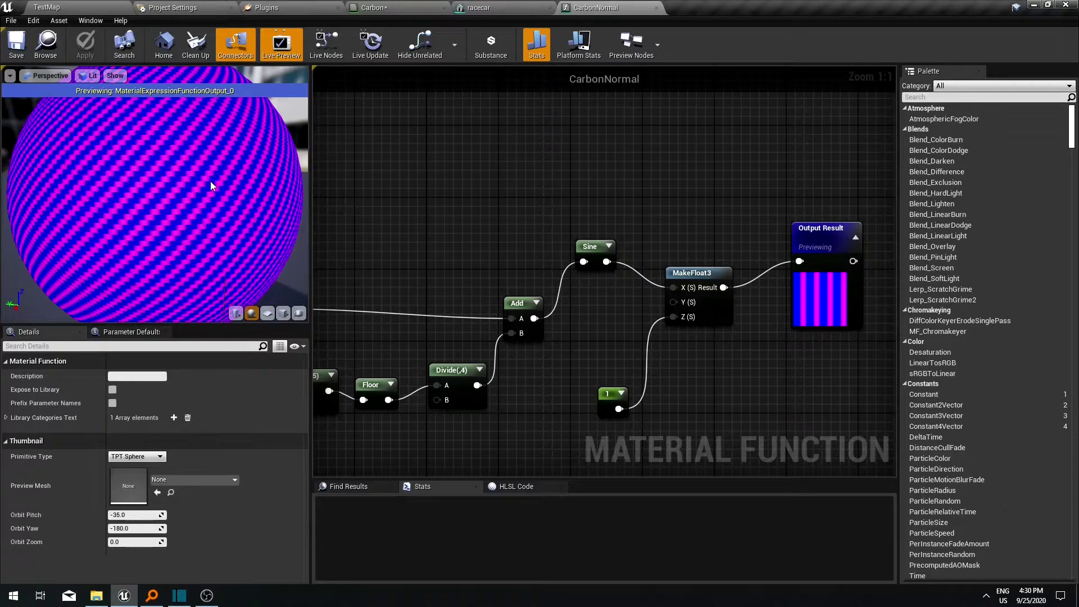
right_click_drag(477, 196, 340, 191)
left_click_drag(707, 169, 481, 413)
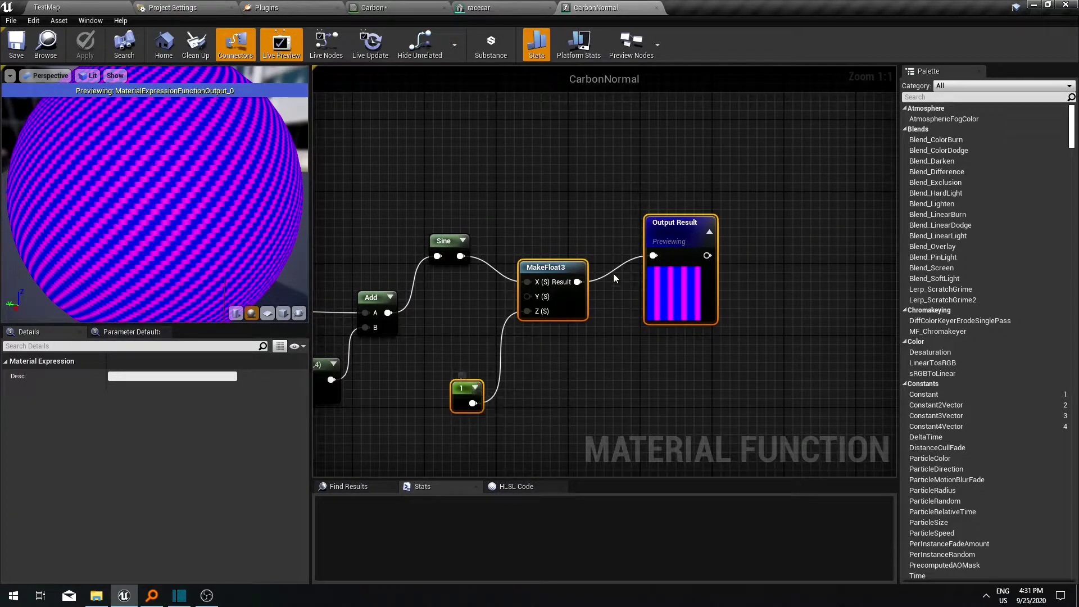
left_click_drag(724, 188, 640, 379)
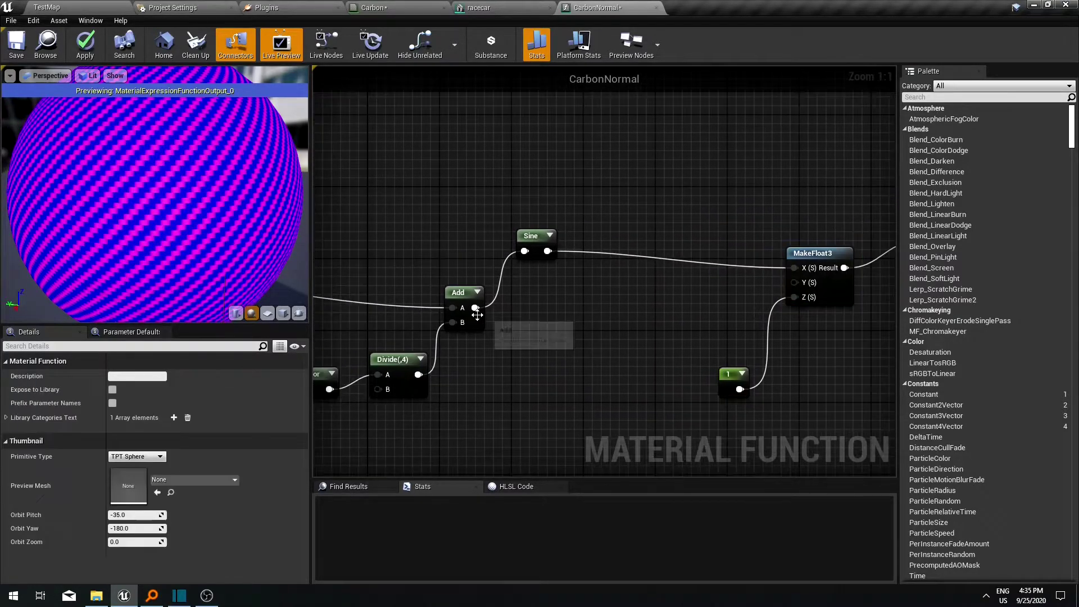
left_click_drag(474, 307, 549, 352)
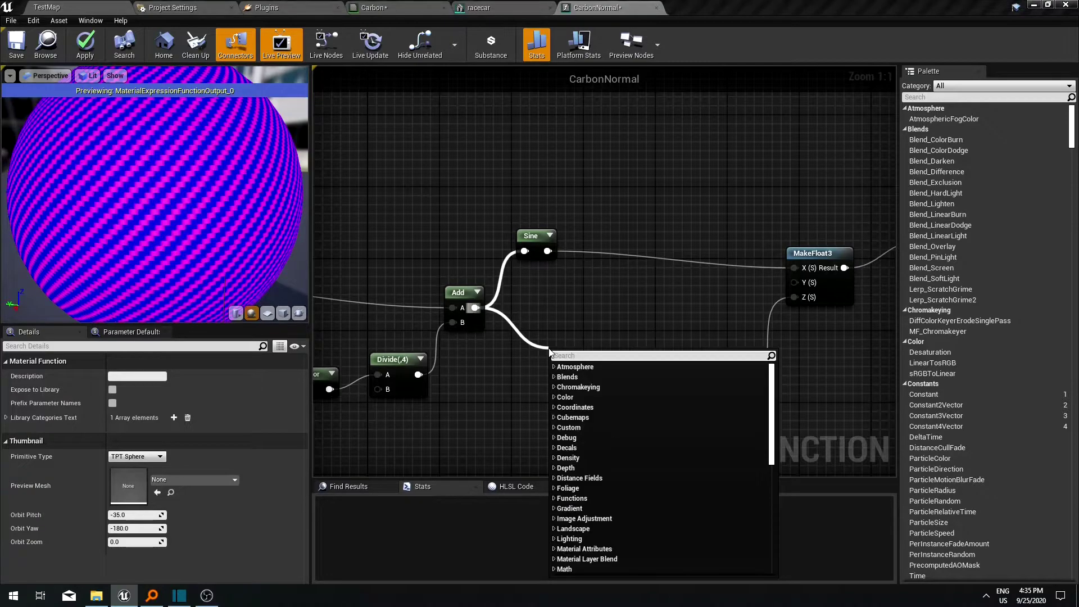
type("di")
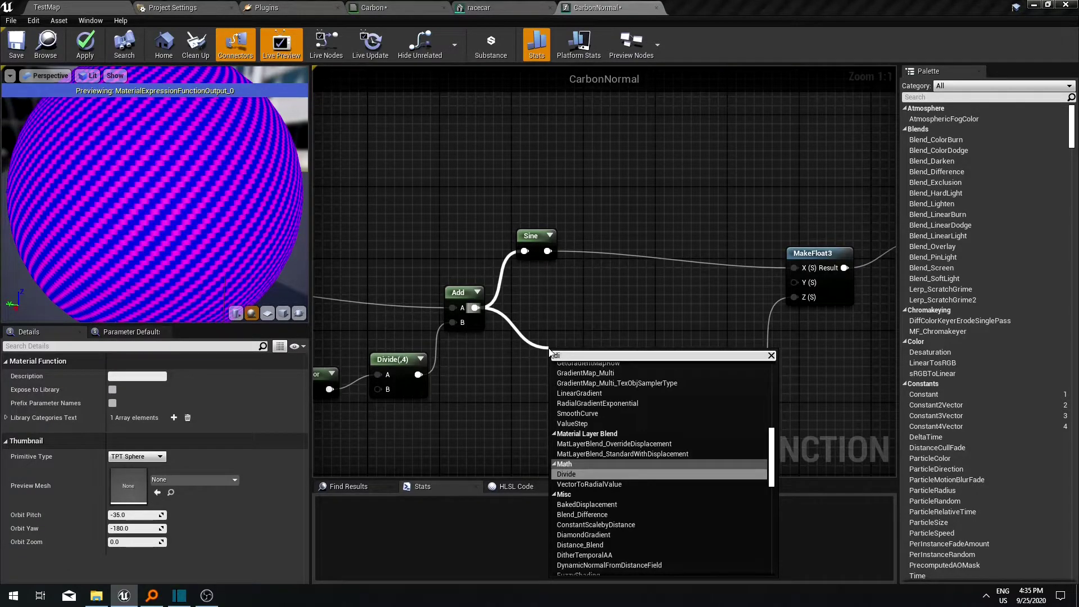
key("Return")
left_click_drag(576, 346, 608, 182)
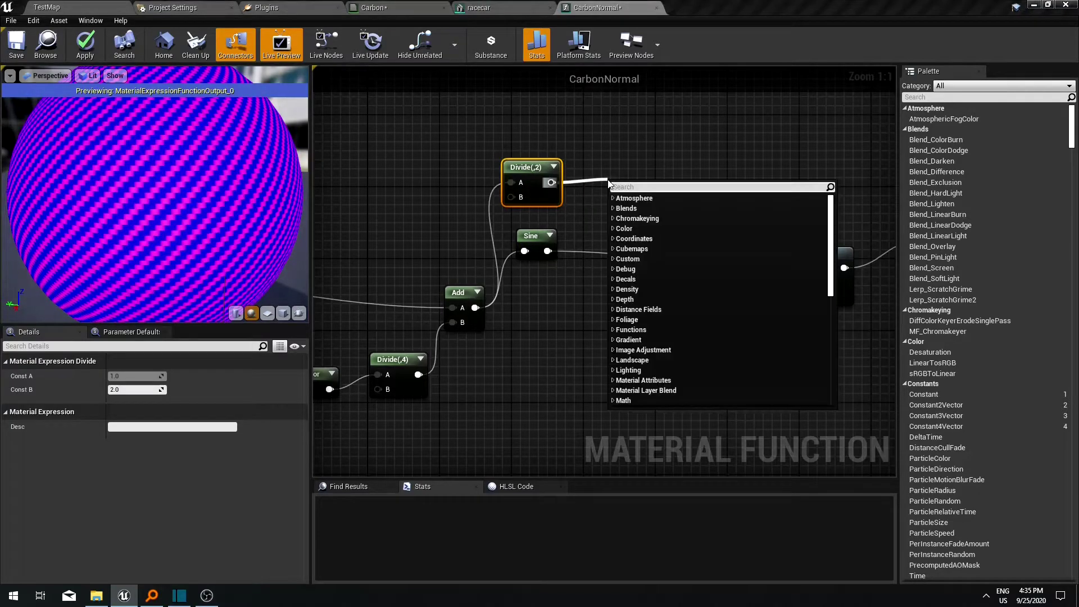
type("si")
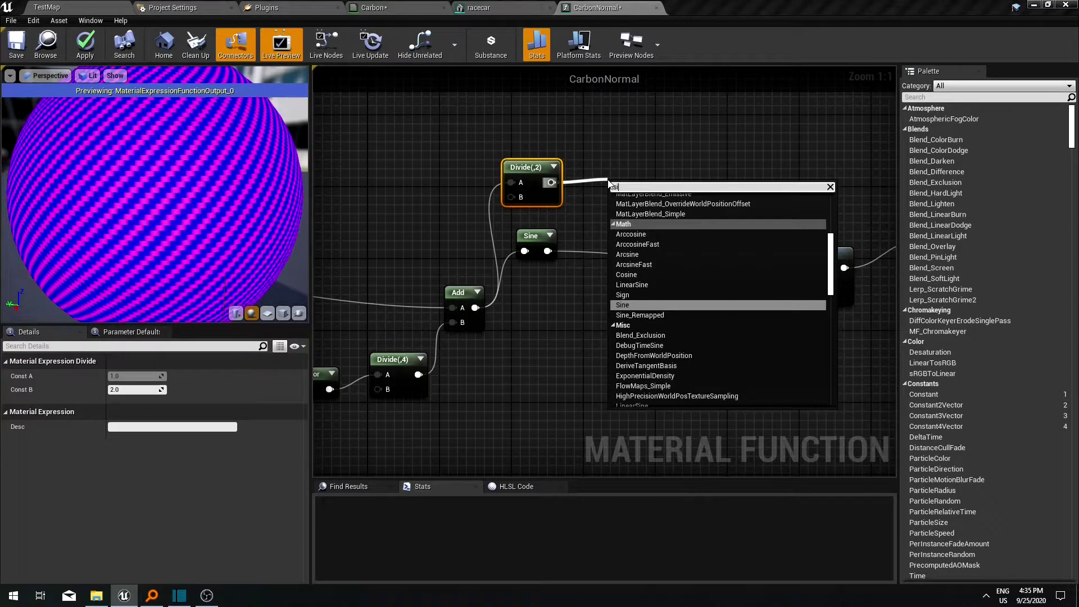
type("n")
key("Return")
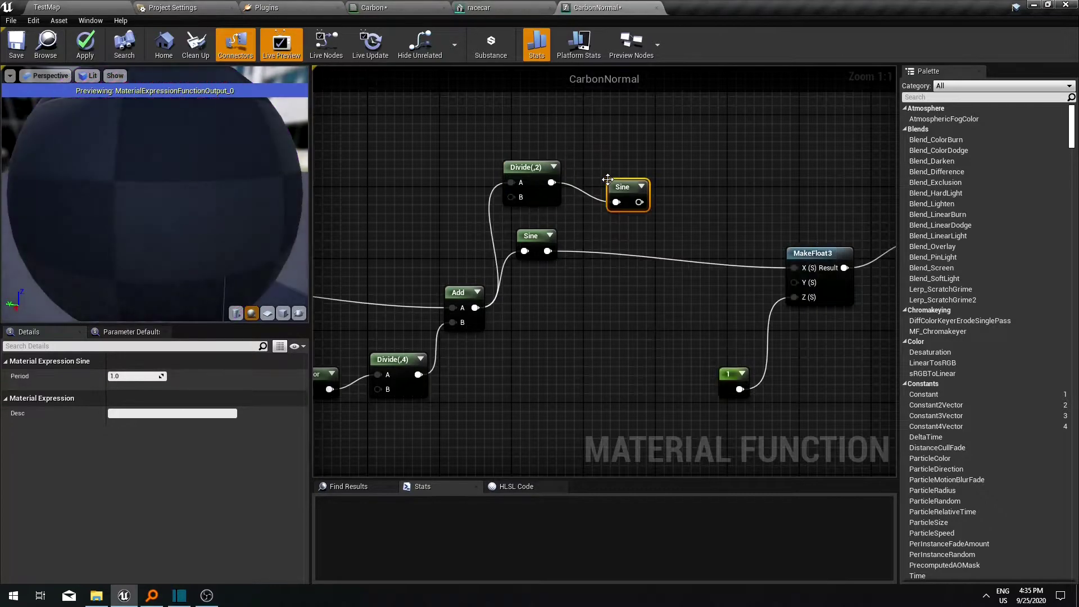
Add a Floor after the new Sine and a Multiply fed by that Floor
right_click_drag(637, 236, 539, 236)
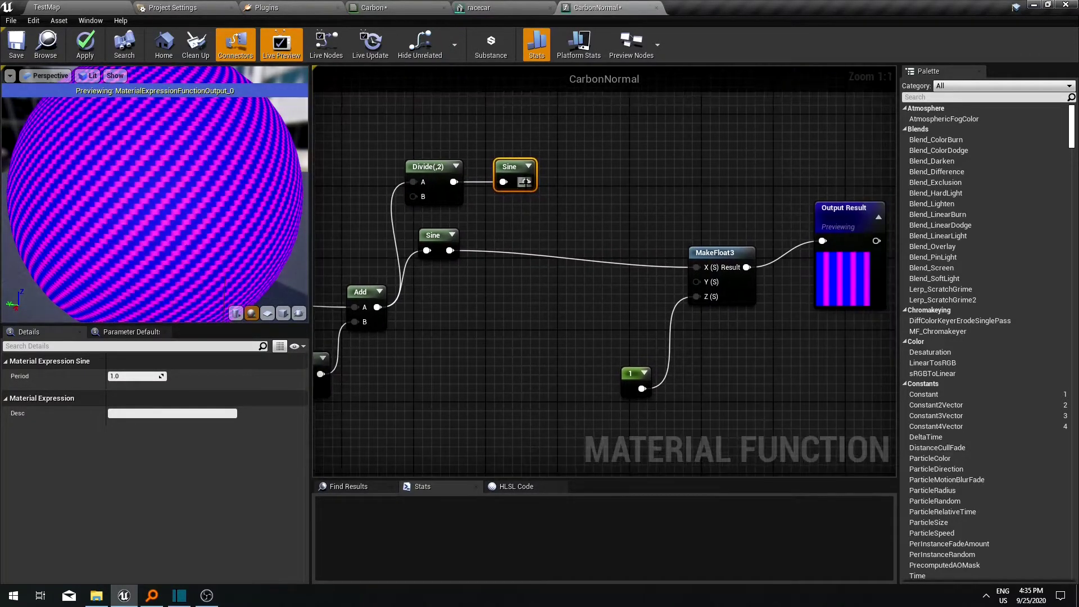
left_click_drag(527, 183, 572, 187)
type("floor")
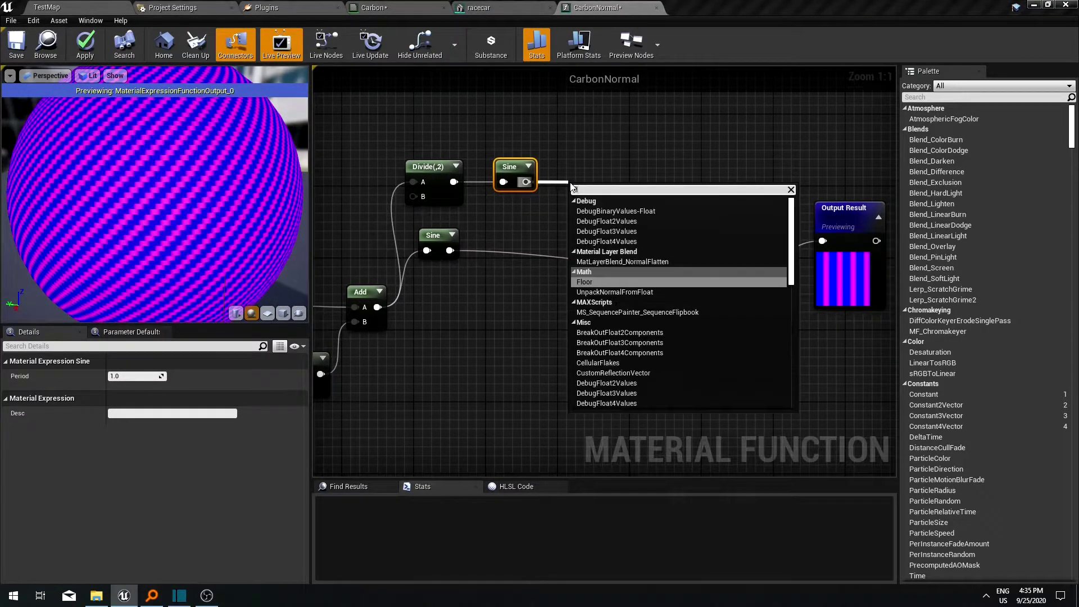
key("Return")
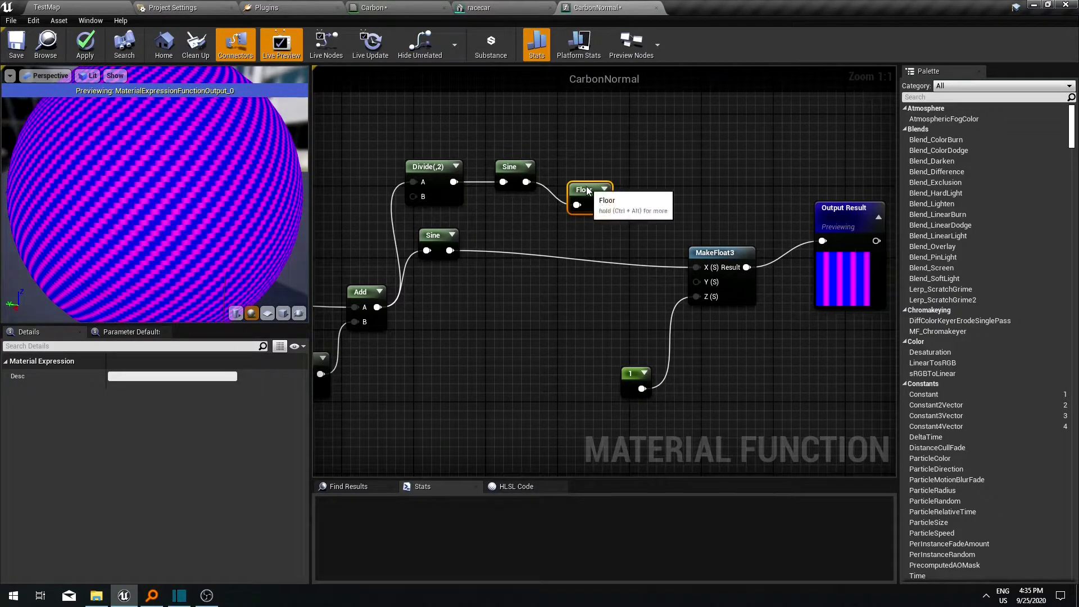
left_click_drag(598, 204, 606, 235)
type("*")
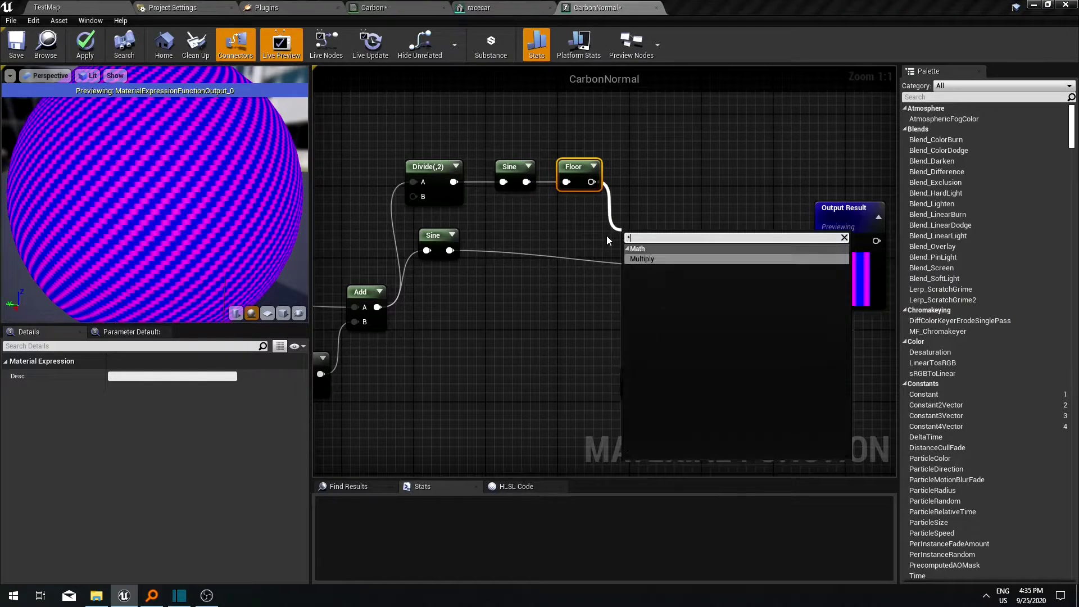
key("Return")
Multiply in the other Sine, route the product into MakeFloat3's X, and apply
left_click_drag(449, 251, 696, 268)
left_click_drag(650, 239, 639, 240)
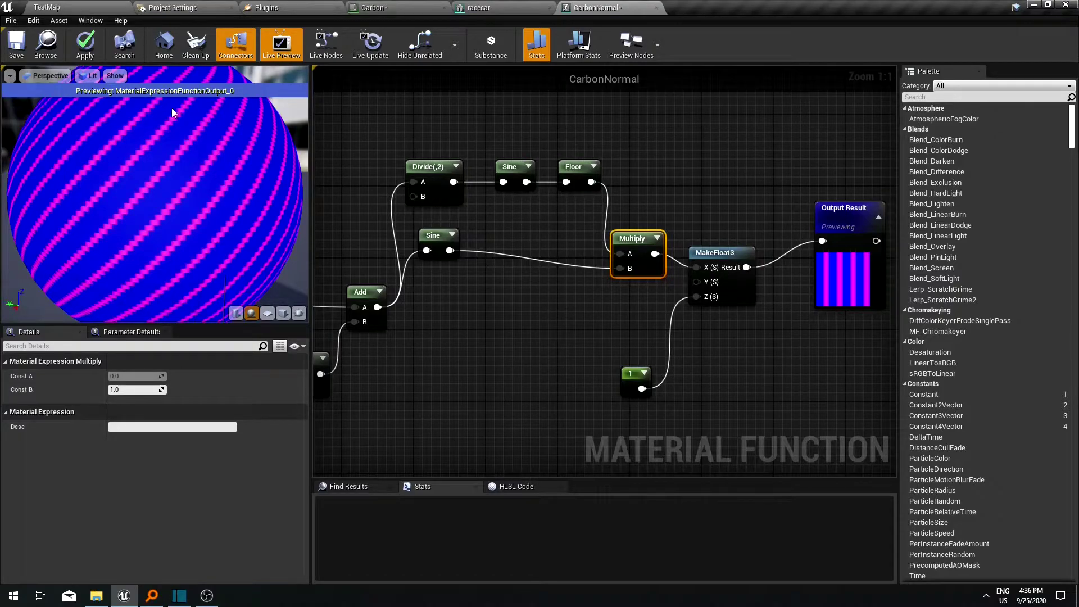
left_click(86, 50)
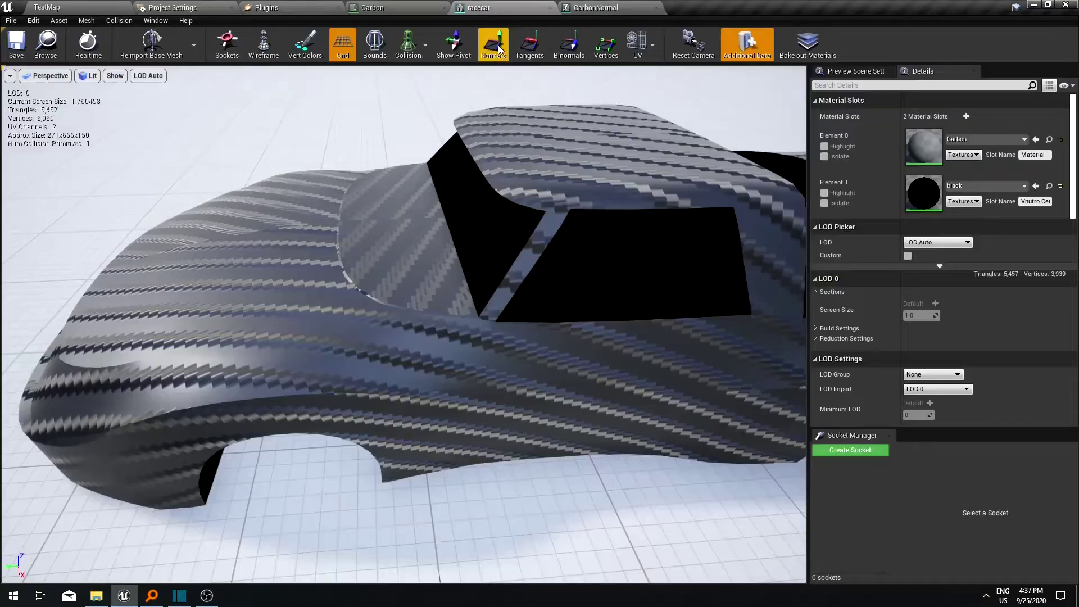
Change CarbonNormal's offset Divide node's divisor from 4 to 2
left_click_drag(468, 115, 573, 180)
mouse_move(430, 161)
right_mouse_down()
mouse_move(433, 137)
mouse_move(430, 161)
right_mouse_up()
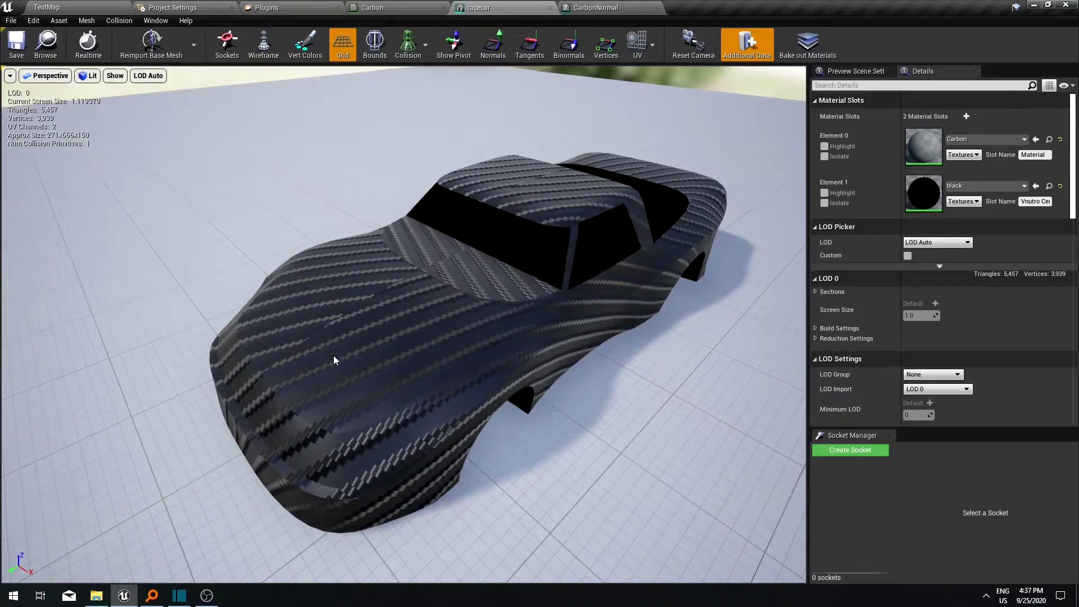
left_click(589, 10)
right_click_drag(383, 381, 739, 293)
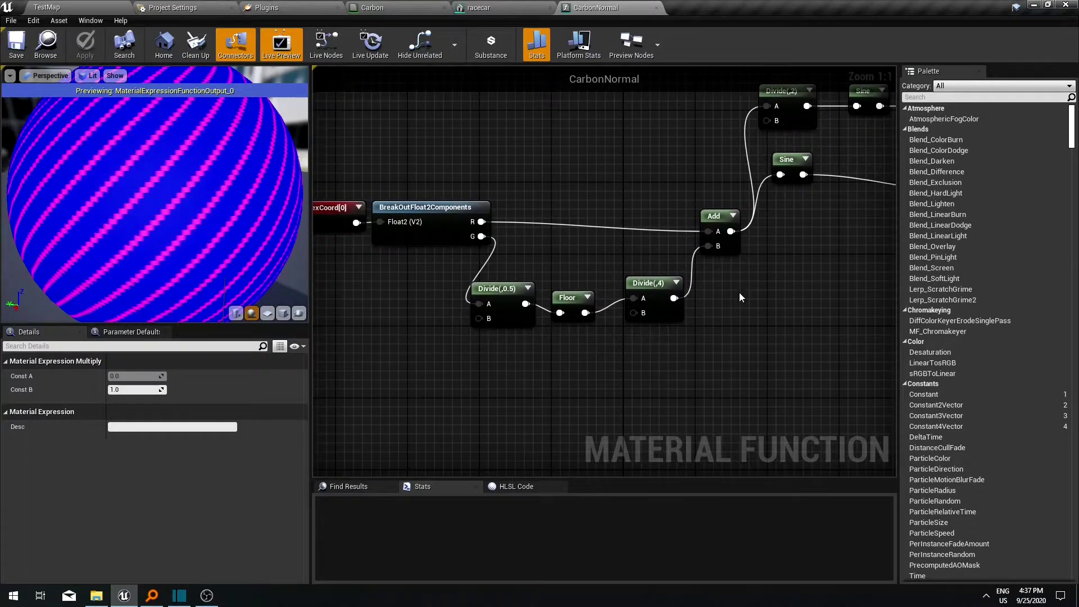
left_click(641, 292)
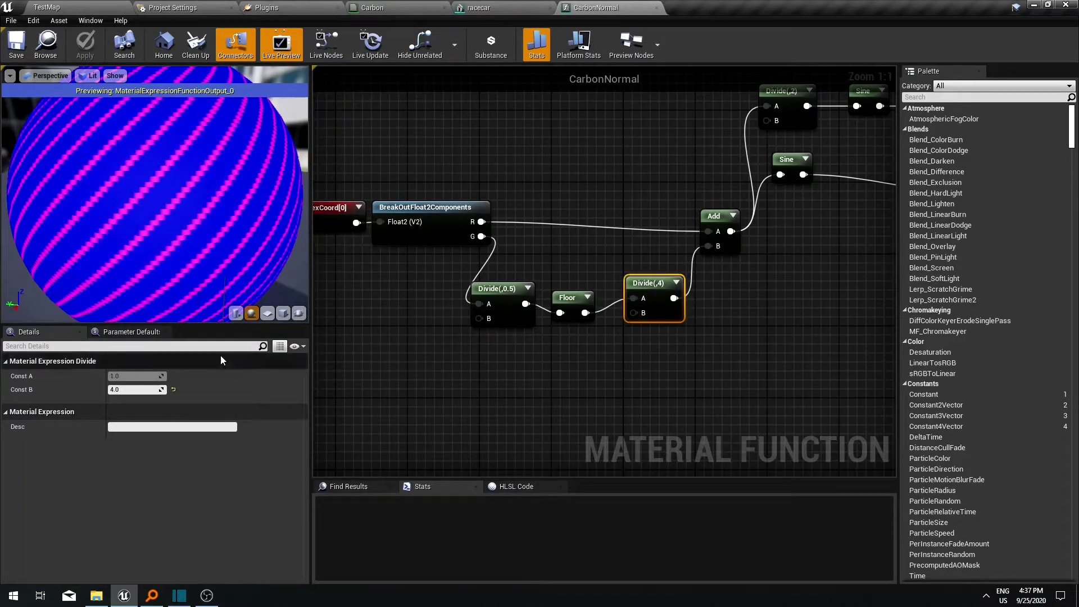
left_click(135, 389)
type("2")
key("Return")
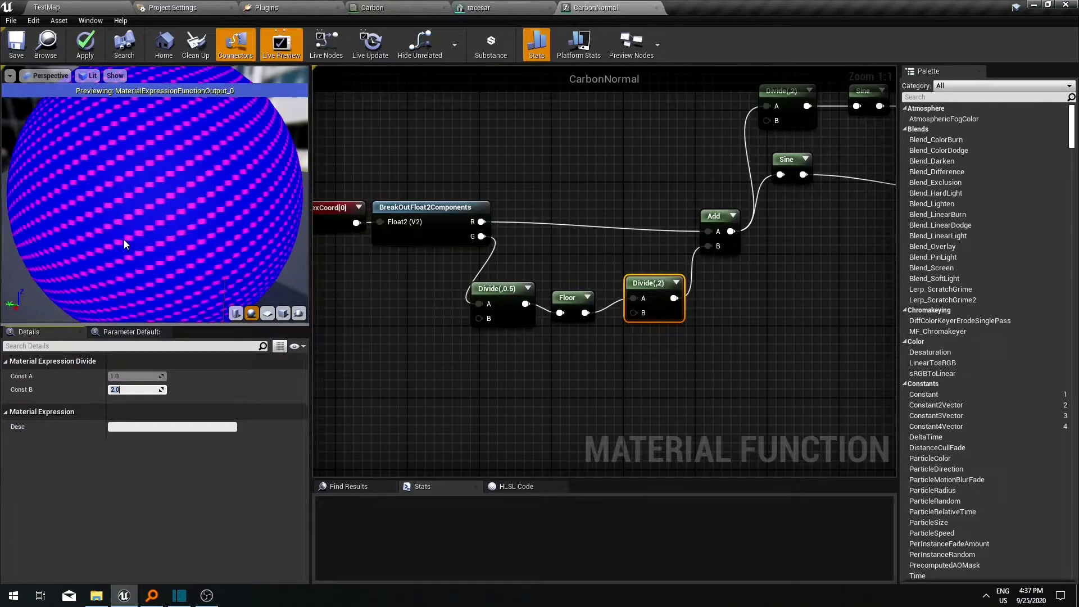
Apply the function and check the denser weave on the race car
left_click(90, 53)
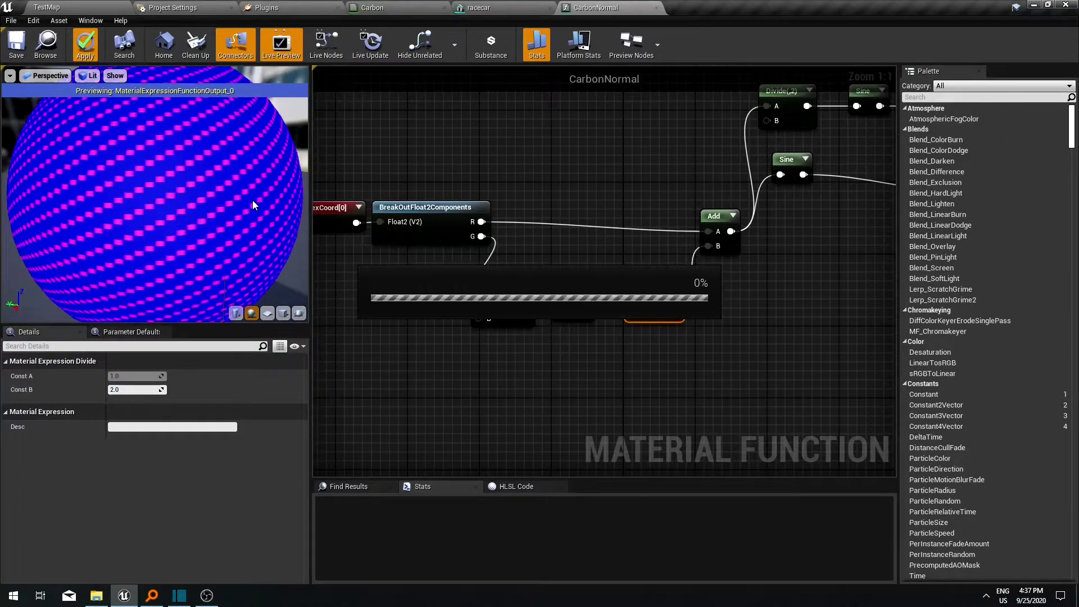
left_click(477, 7)
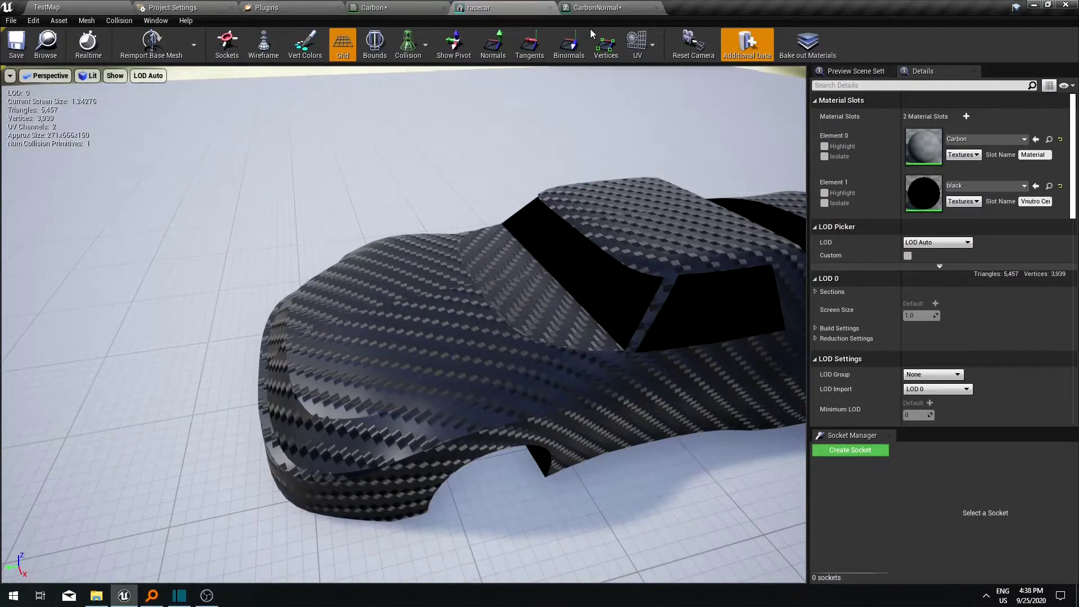
left_click(597, 8)
right_click_drag(483, 300, 568, 337)
Copy the ten-node stripe chain and place the pasted duplicate below the original
scroll(435, 361, "down", 2)
left_click_drag(454, 286, 350, 288)
right_click_drag(513, 314, 284, 302)
scroll(414, 301, "down", 2)
scroll(576, 218, "up", 1)
right_click_drag(575, 217, 716, 225)
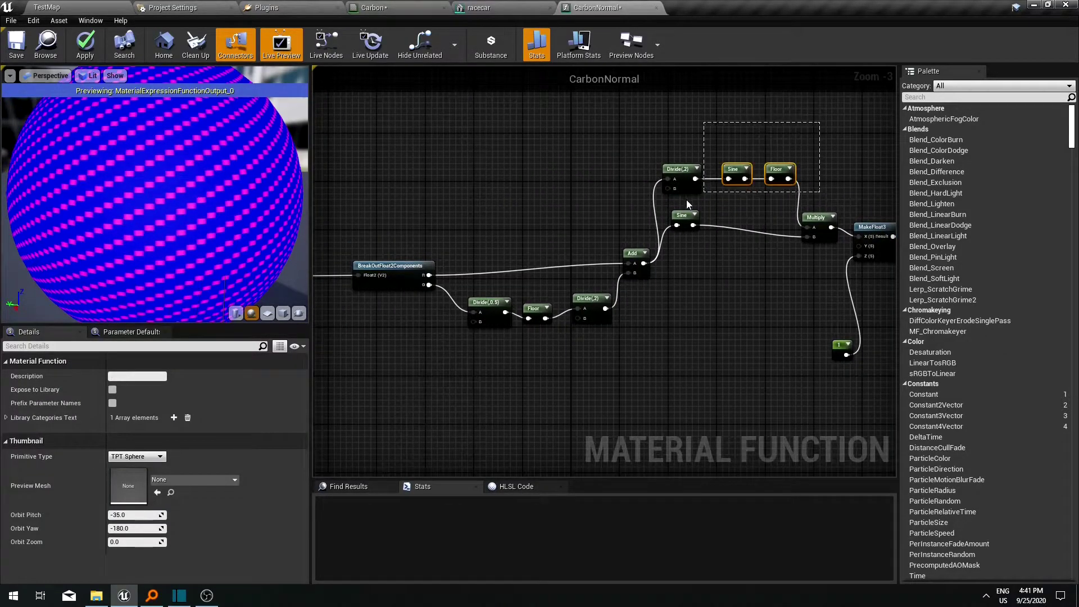
left_click_drag(686, 200, 385, 325)
right_click_drag(384, 326, 431, 298)
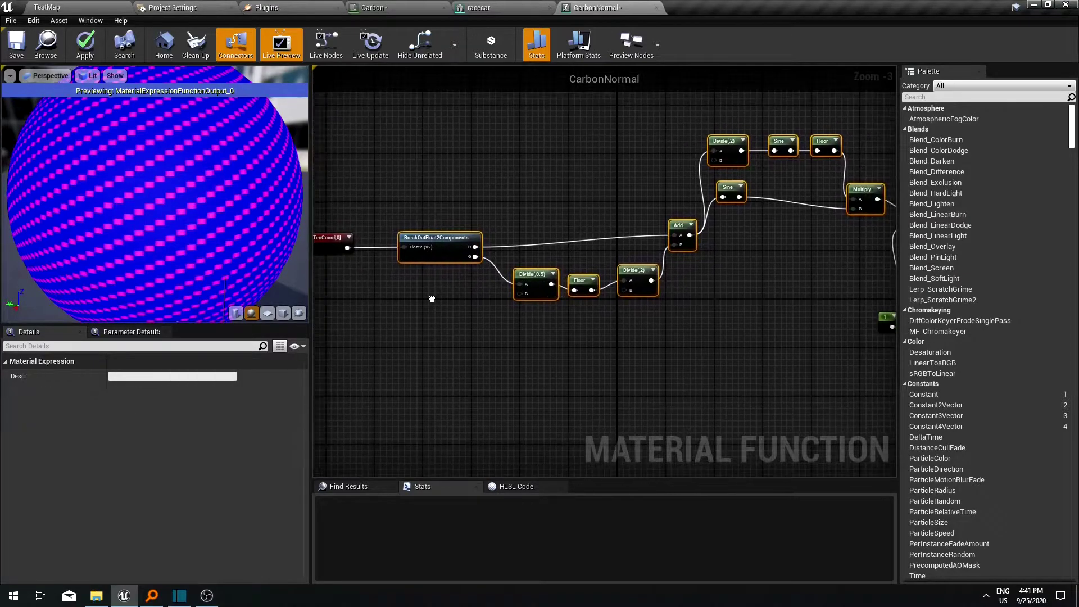
key("ctrl+v")
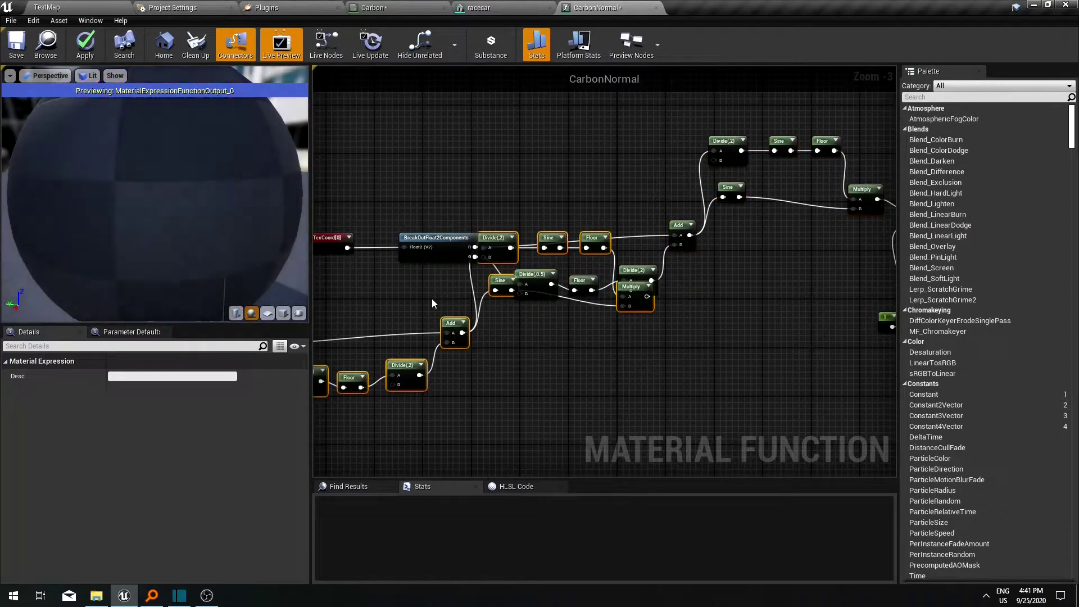
left_click_drag(504, 242, 741, 300)
right_click_drag(582, 312, 594, 298)
Feed TexCoord into the copy's BreakOutFloat2Components and its Multiply into MakeFloat3's Y
left_click_drag(452, 225, 497, 369)
right_click_drag(634, 309, 329, 331)
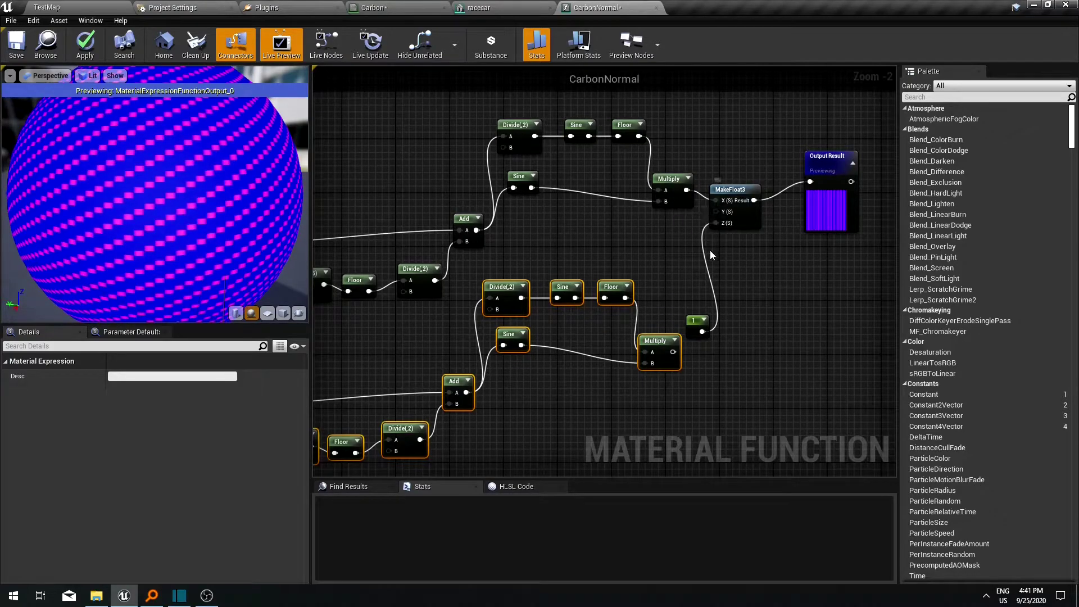
right_click(656, 387)
left_click(643, 391)
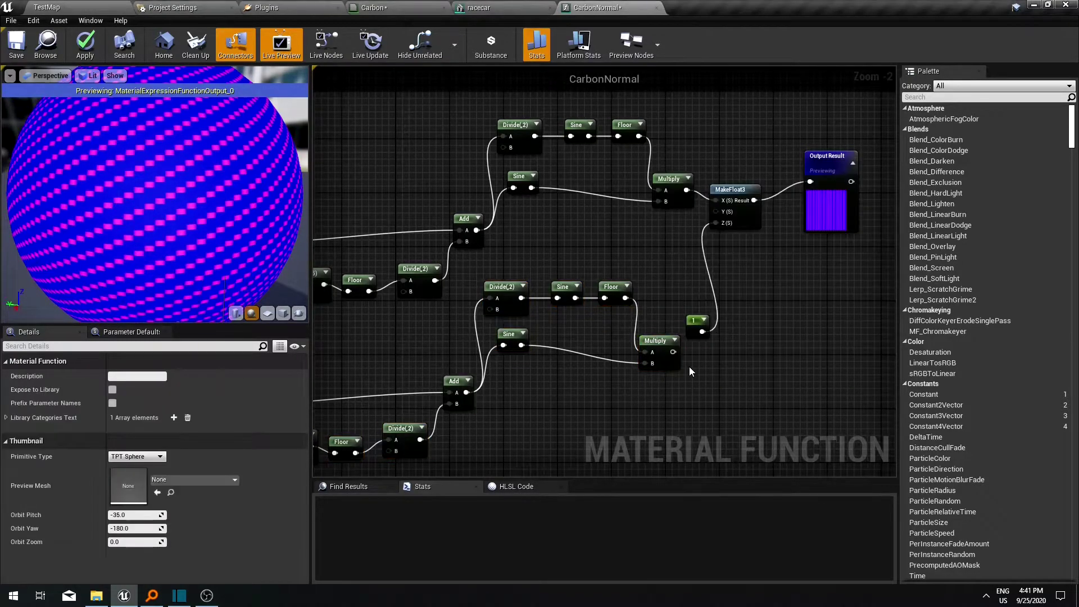
left_click_drag(672, 352, 716, 211)
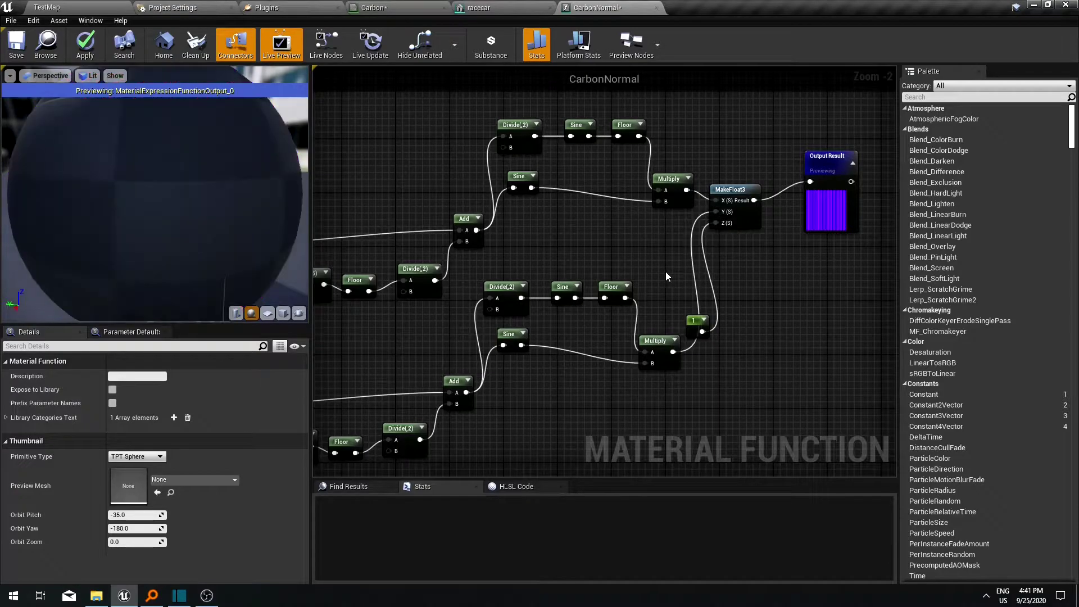
left_click_drag(698, 315, 651, 254)
right_click_drag(652, 254, 782, 242)
Wire the lower split's G output into the copied Divide (0.5) node
right_click_drag(521, 280, 686, 241)
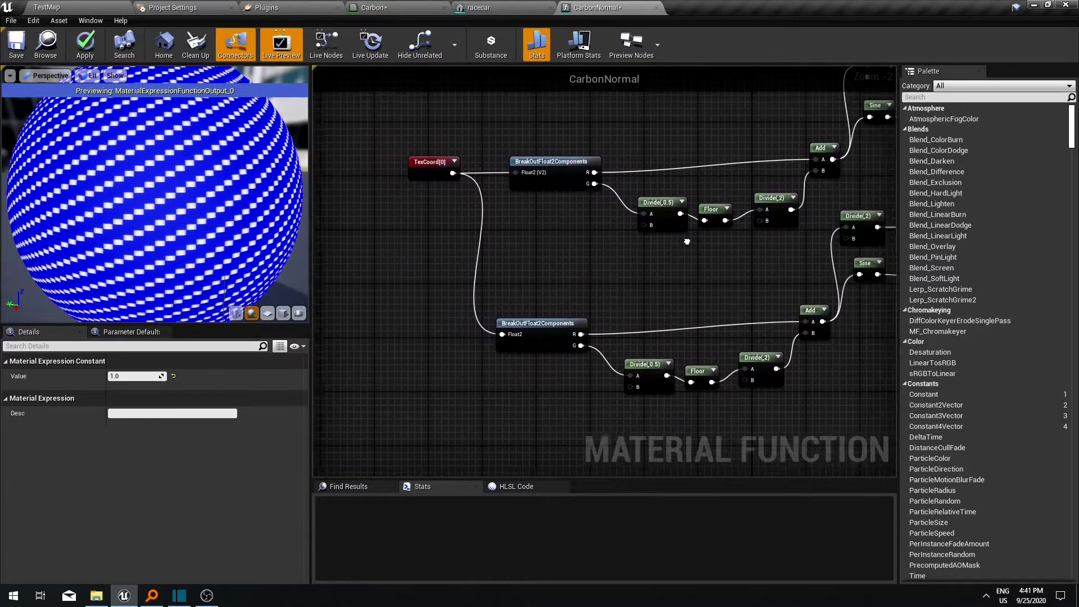
right_click_drag(633, 303, 515, 305)
scroll(514, 306, "up", 1)
left_click_drag(462, 341, 731, 314)
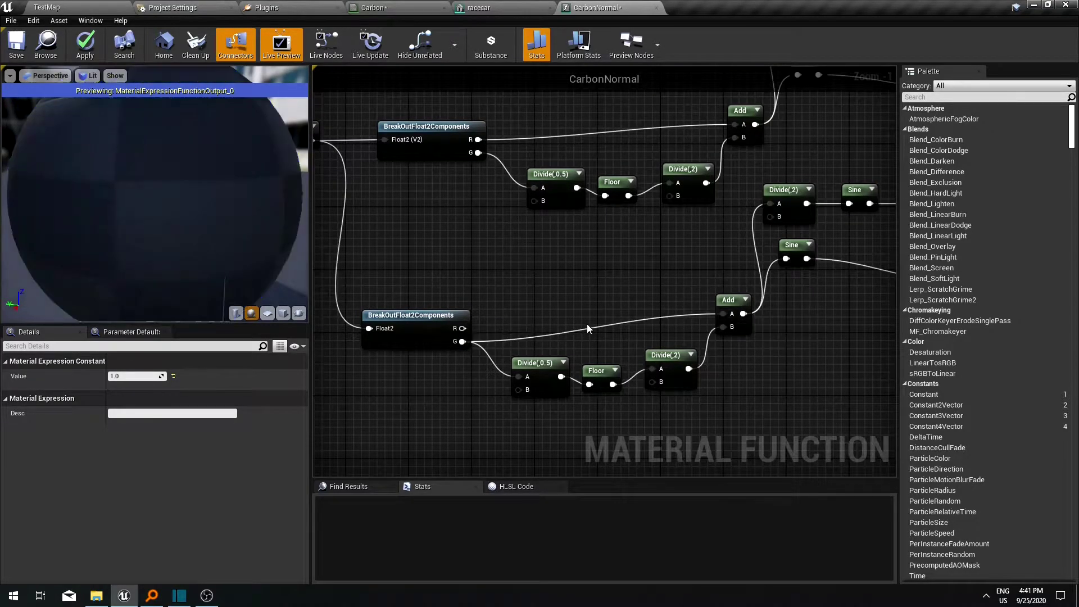
left_click_drag(462, 341, 518, 375)
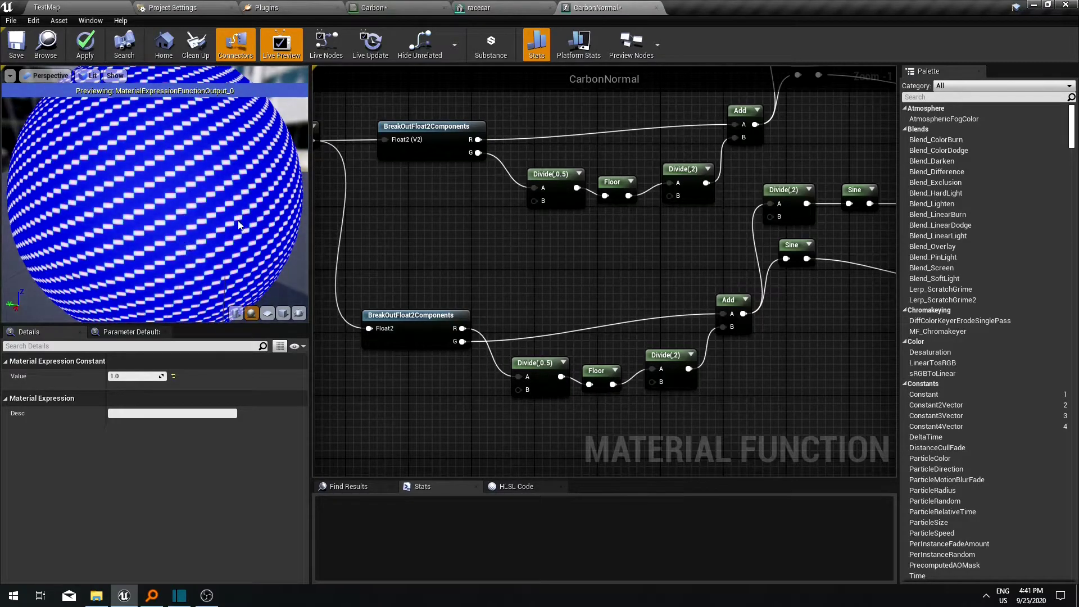
left_click_drag(416, 317, 416, 301)
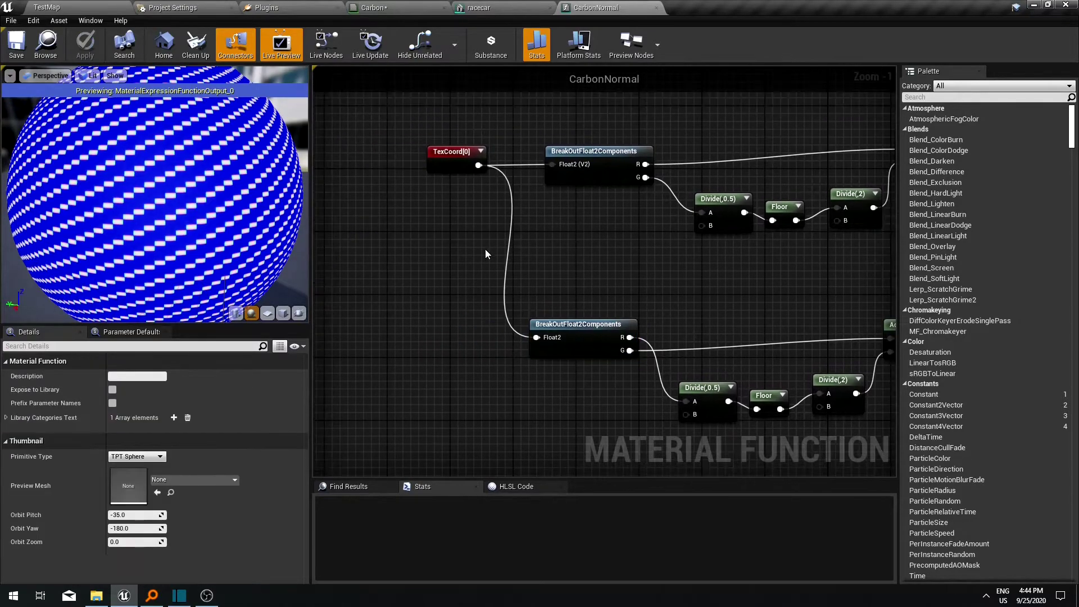
Insert an Add node with B 0.5 between TexCoord and the lower BreakOutFloat2Components
left_click_drag(478, 165, 459, 250)
type("+")
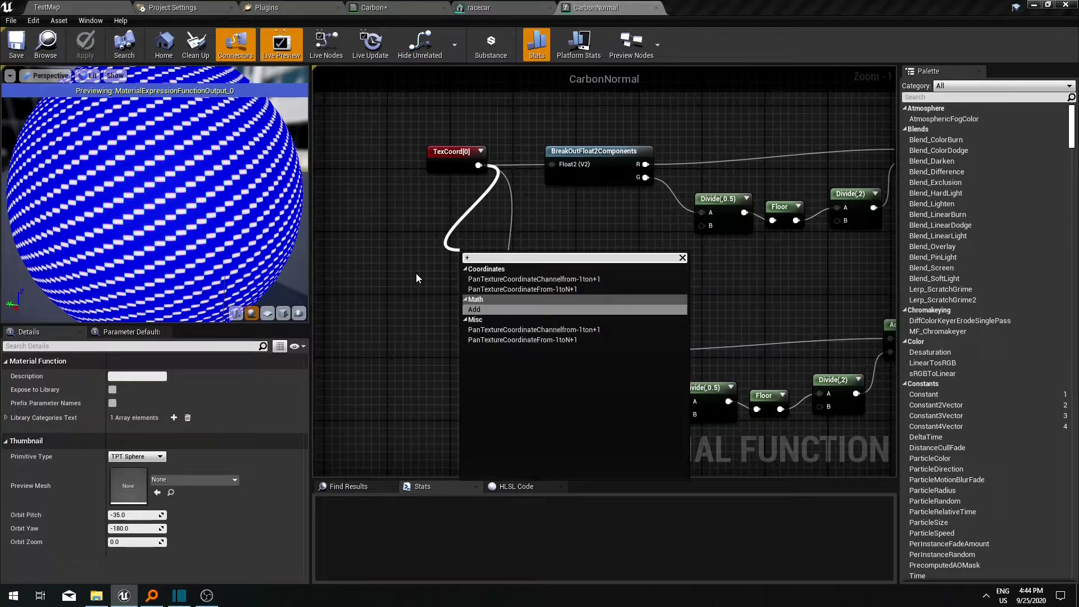
key("Return")
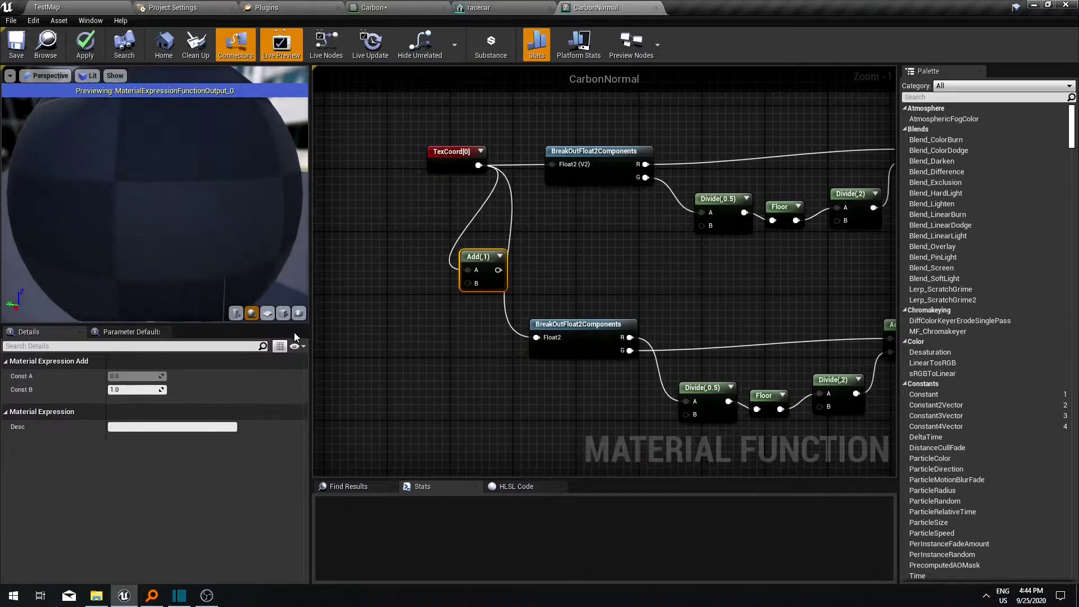
type("0.5")
key("Return")
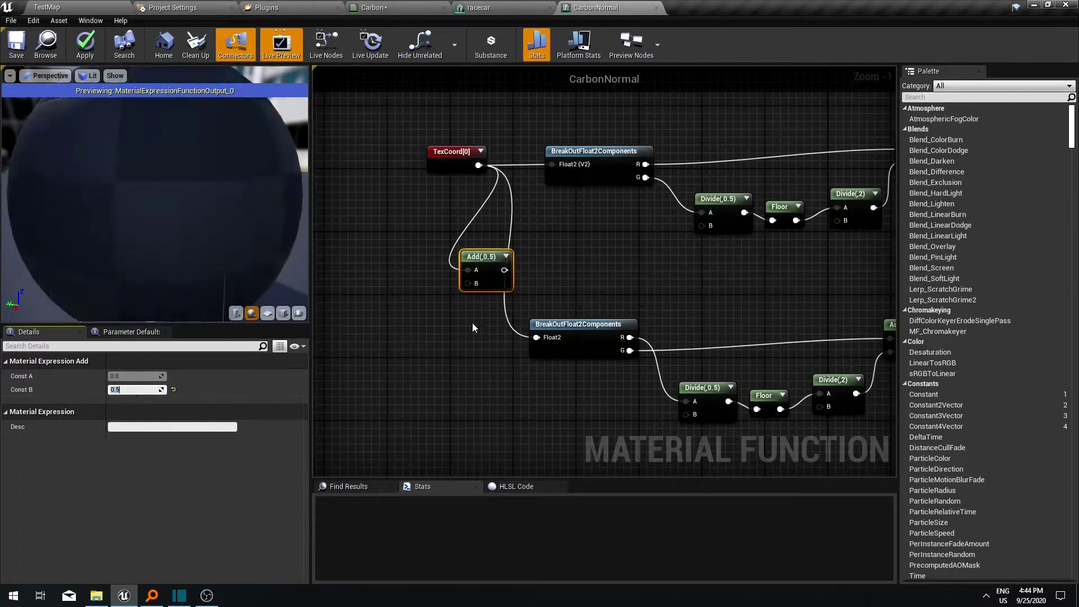
left_click_drag(504, 270, 537, 337)
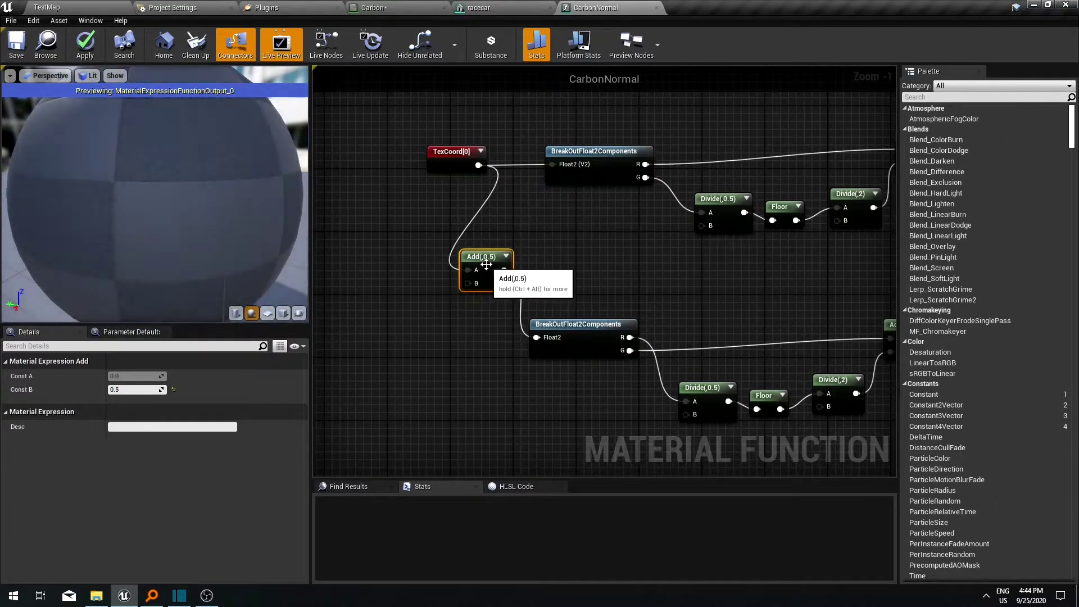
left_click_drag(487, 265, 469, 332)
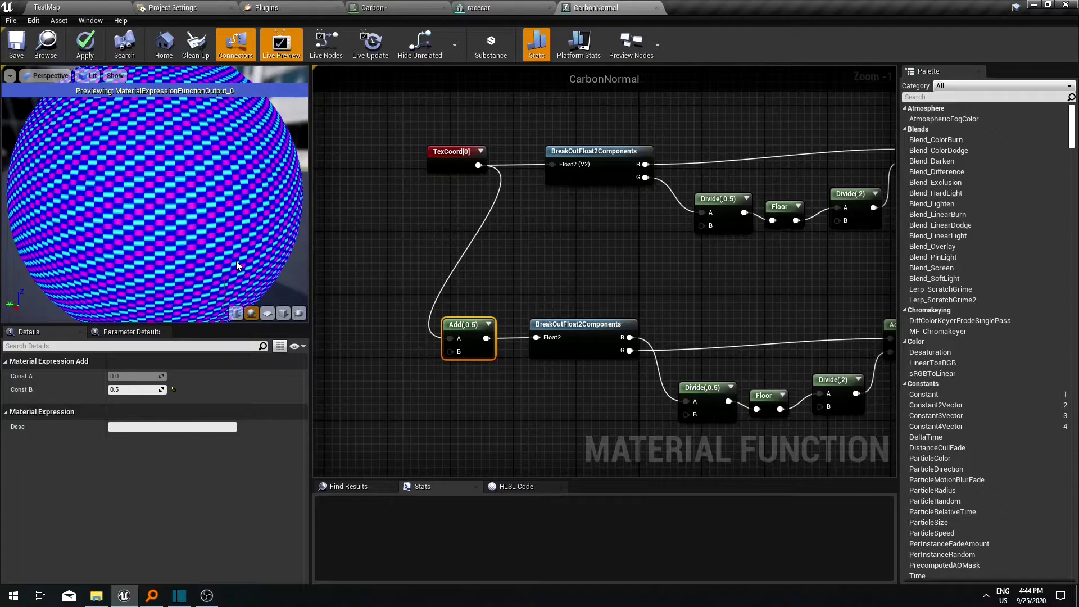
Apply CarbonNormal and inspect the checkered carbon weave around the race car's front and roof
left_click(94, 60)
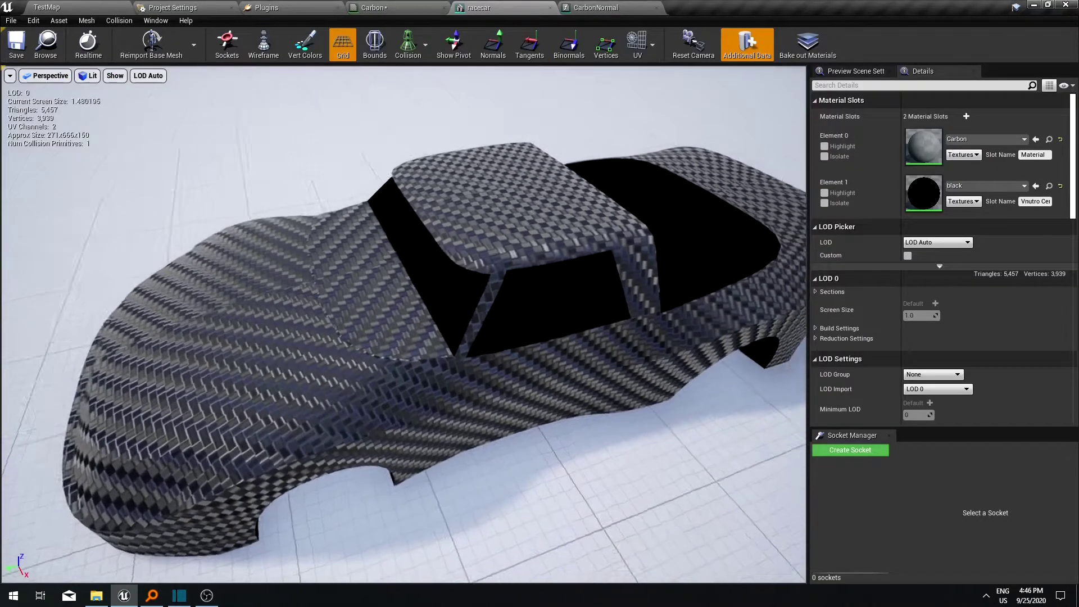
left_click_drag(405, 326, 342, 332, "alt")
left_click_drag(133, 345, 88, 348)
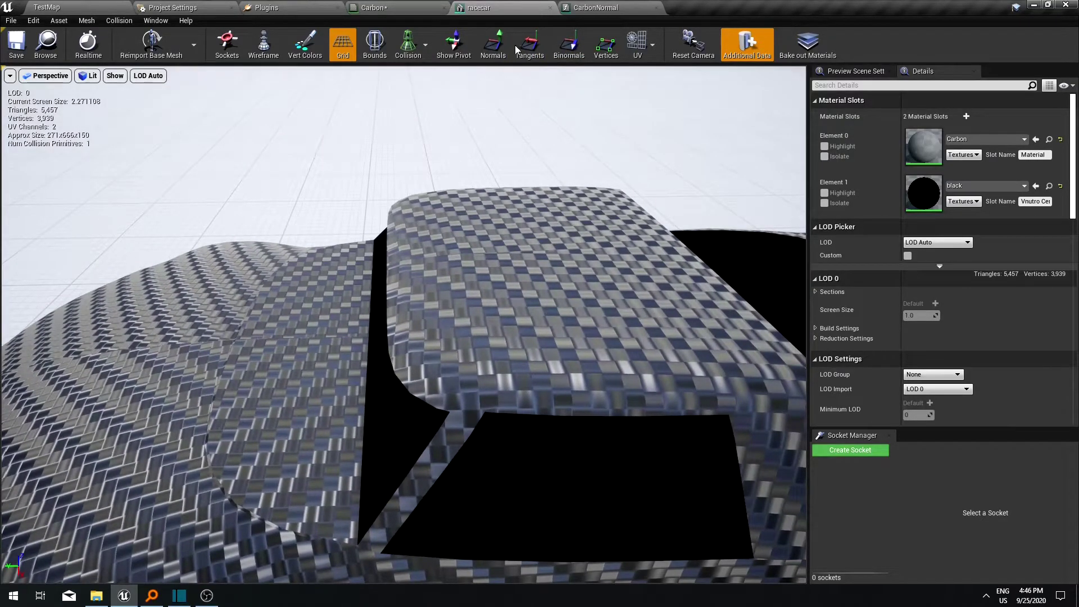
left_click(585, 8)
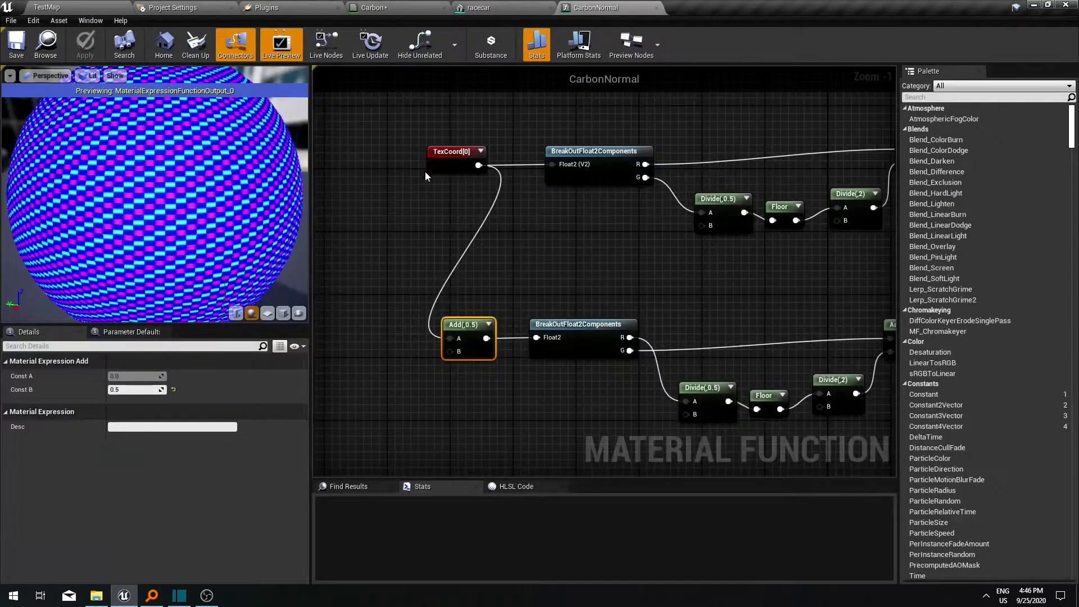
left_click(447, 160)
Set the TexCoord node's UTiling and VTiling both to 800
left_click(124, 390)
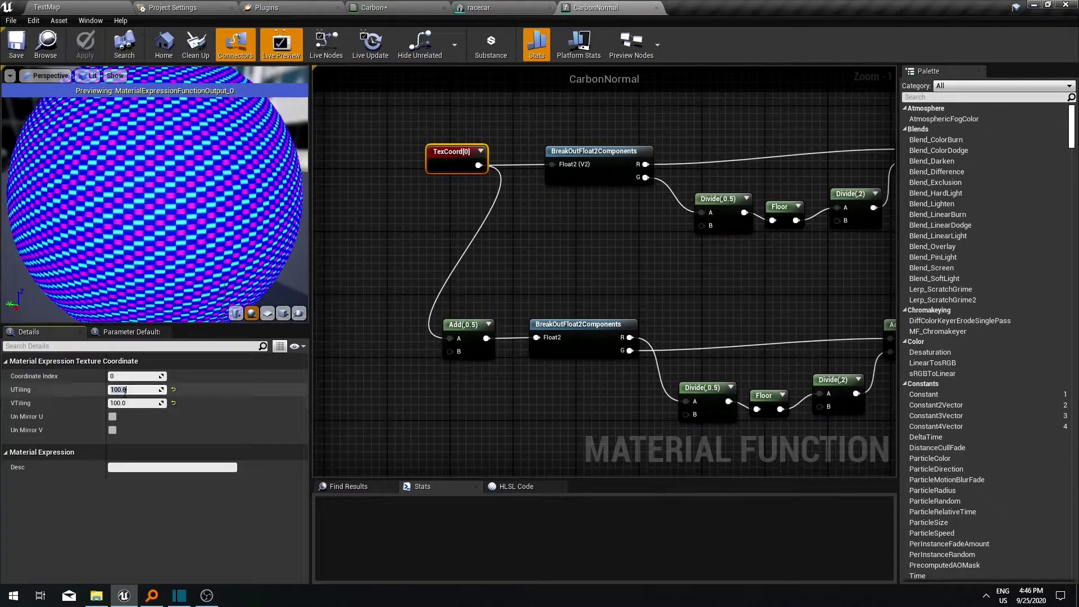
type("800")
key("Tab")
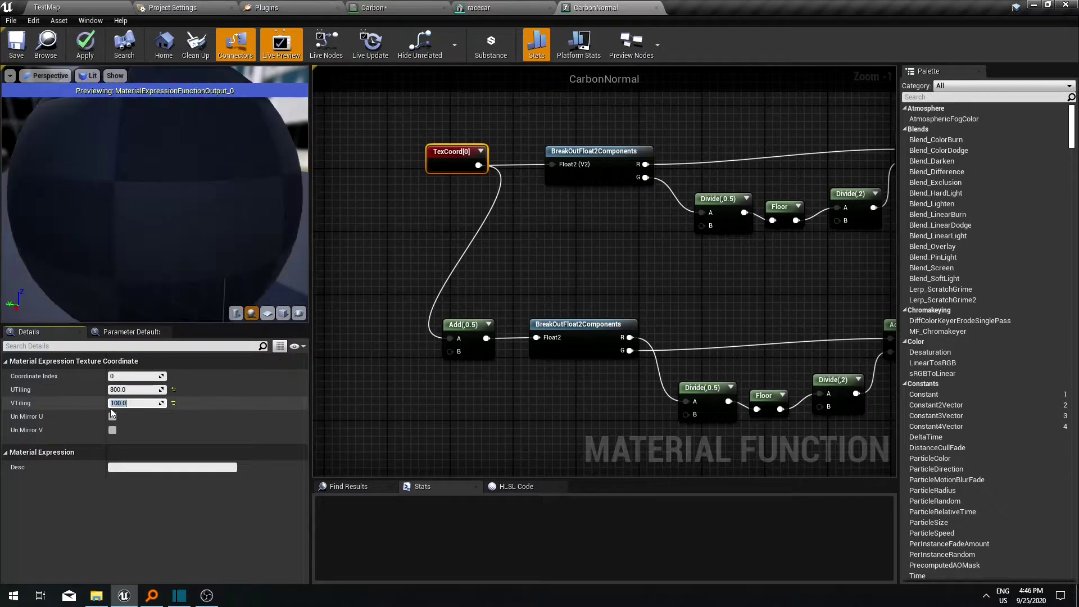
type("800")
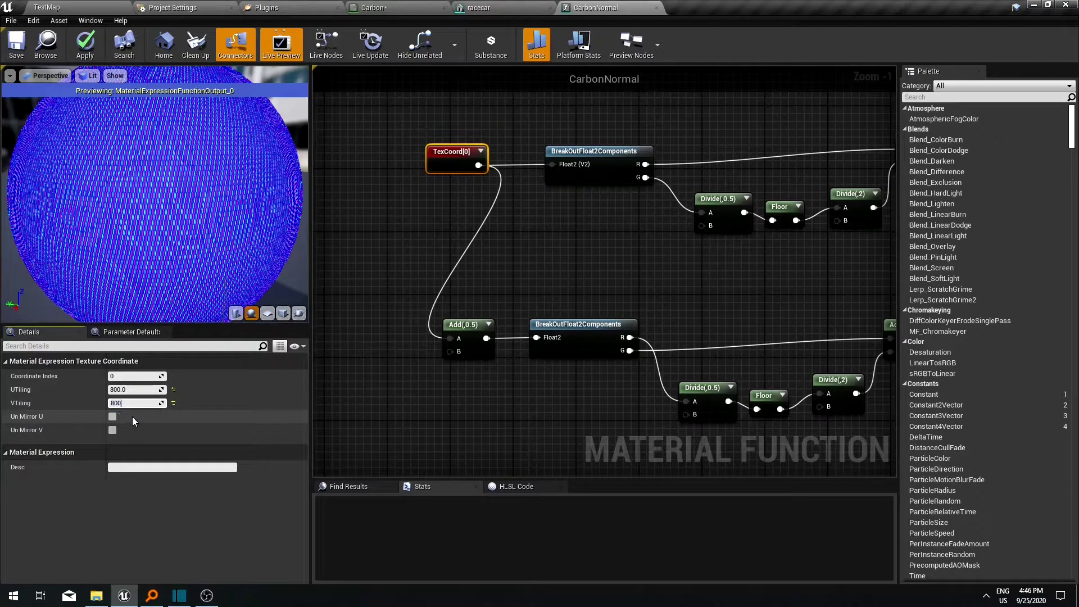
key("Return")
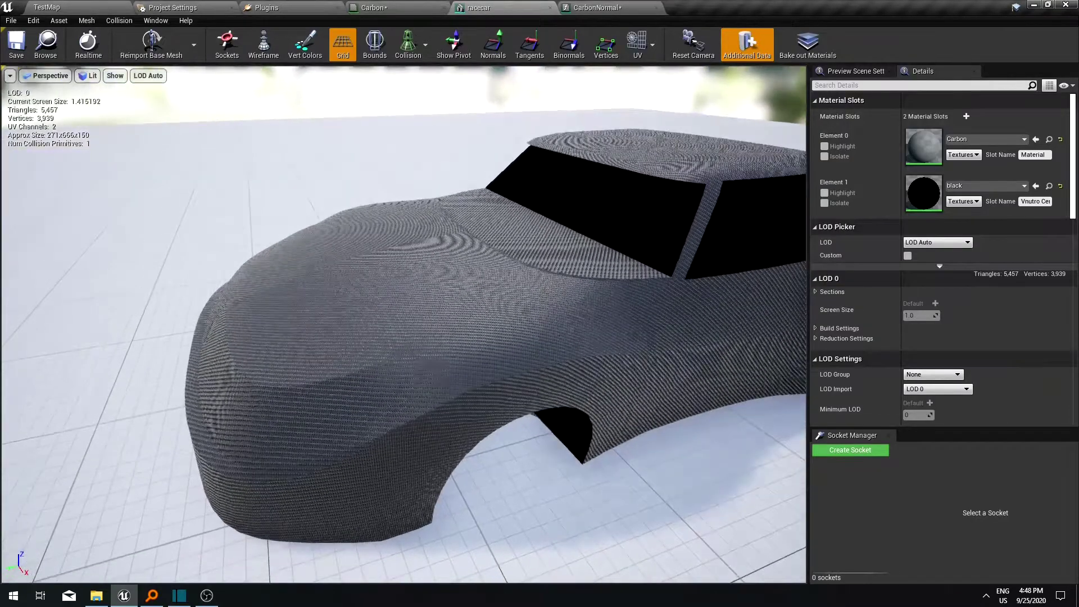
Orbit and zoom around the race car to inspect the much finer 800-tiled weave
left_click_drag(405, 337, 405, 281)
right_click_drag(405, 326, 450, 320)
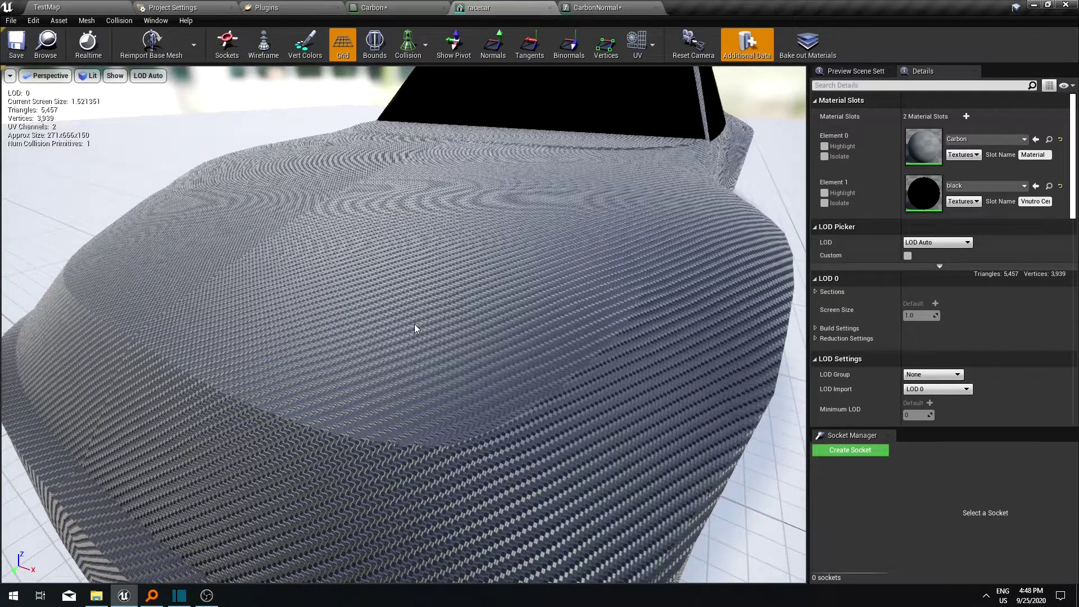
left_click_drag(414, 329, 414, 374)
right_click_drag(440, 318, 408, 334)
left_click_drag(303, 346, 439, 266)
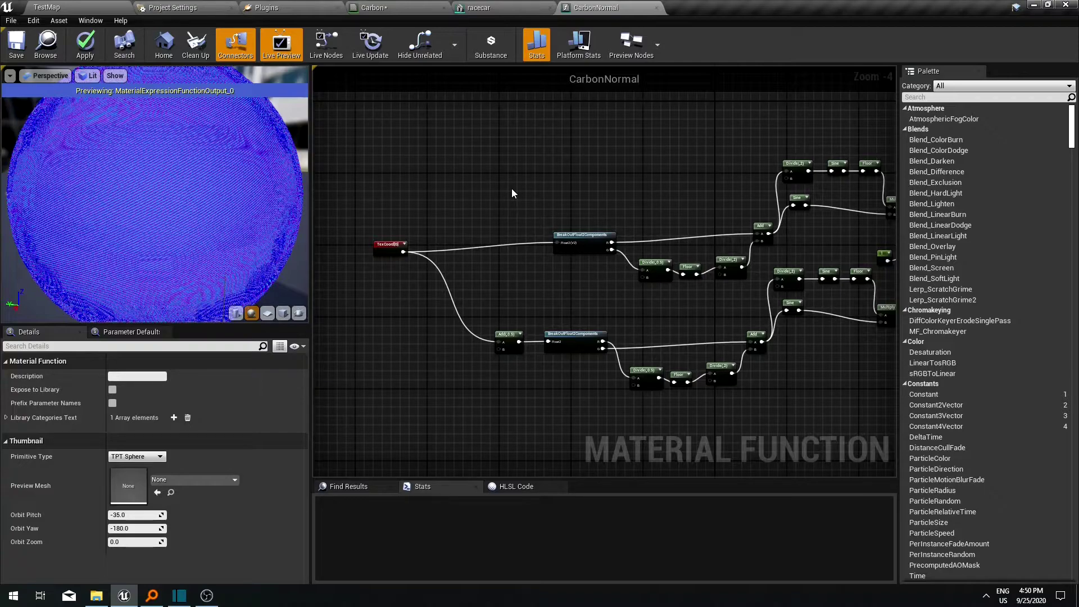
Add a ComputeMipLevel on TexCoord and a Clamp on its MipLevel output
scroll(511, 247, "up", 2)
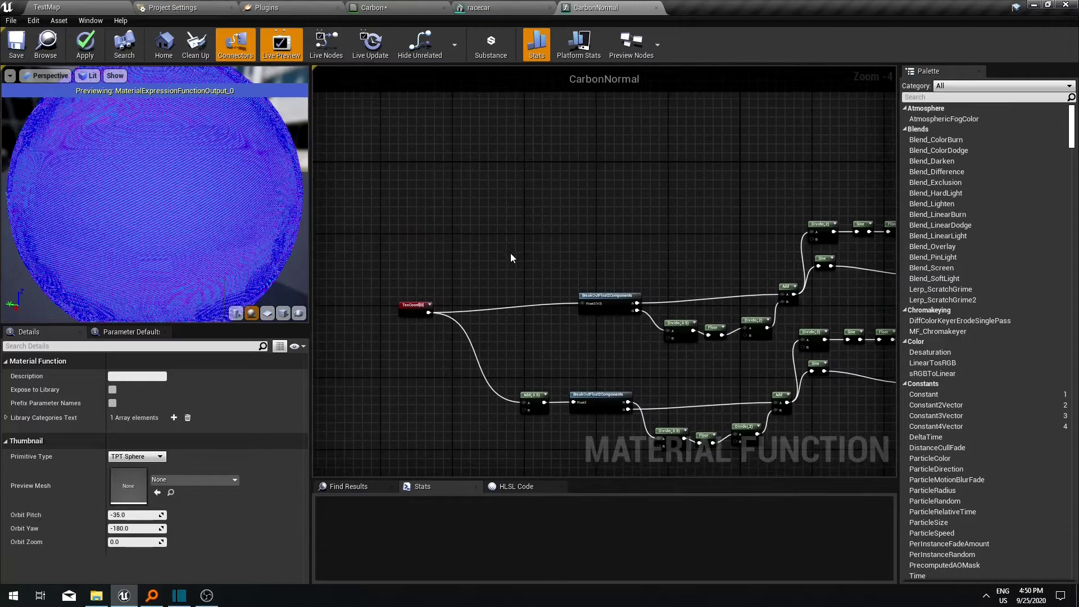
left_click_drag(420, 332, 478, 219)
type("mip")
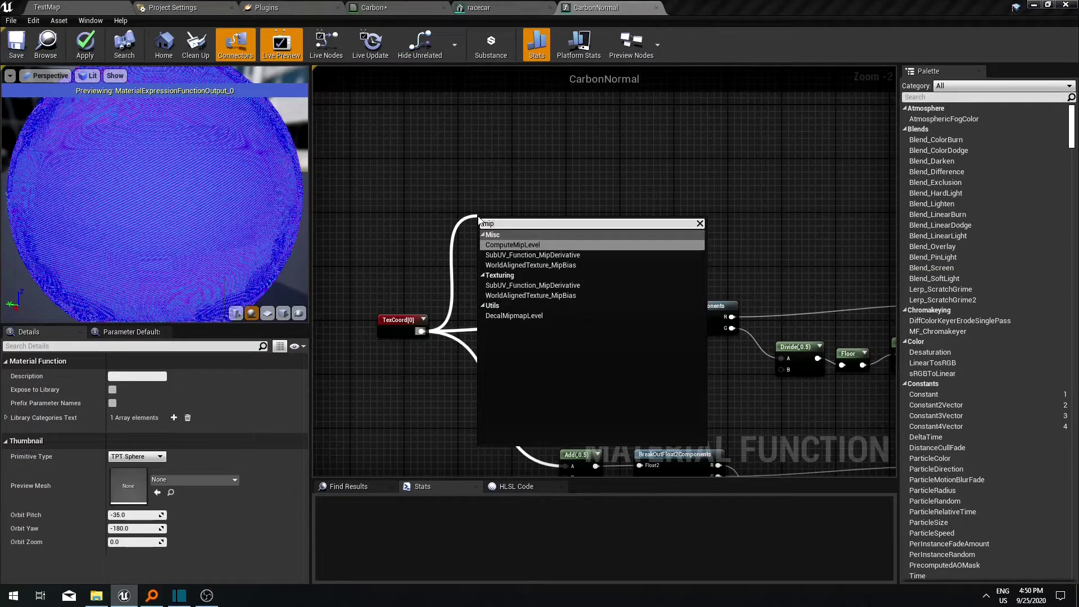
key("Return")
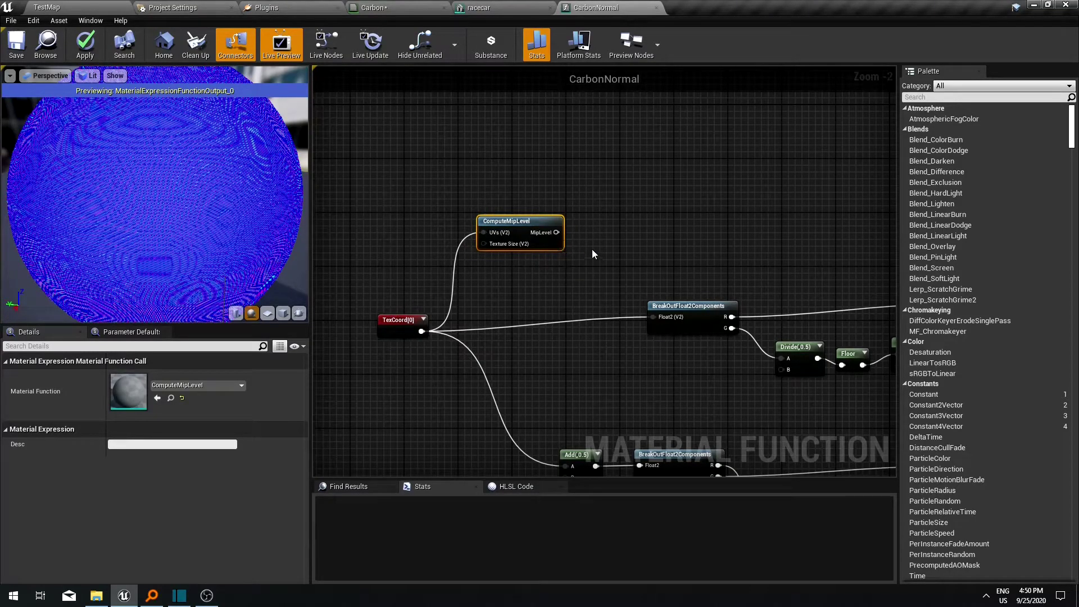
right_click_drag(592, 248, 481, 249)
left_click_drag(482, 234, 589, 199)
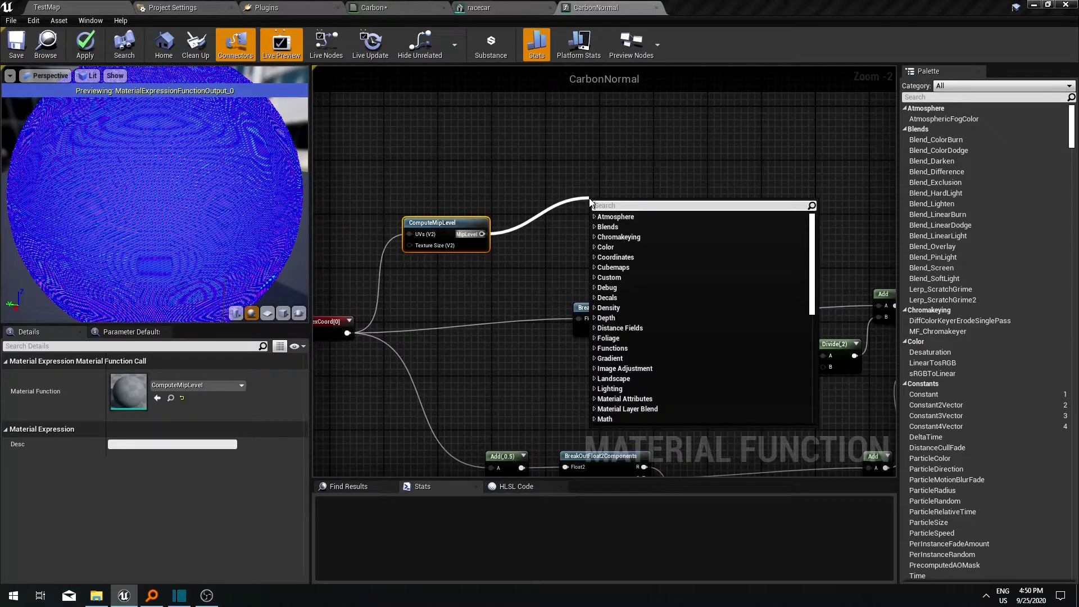
type("clam")
key("Return")
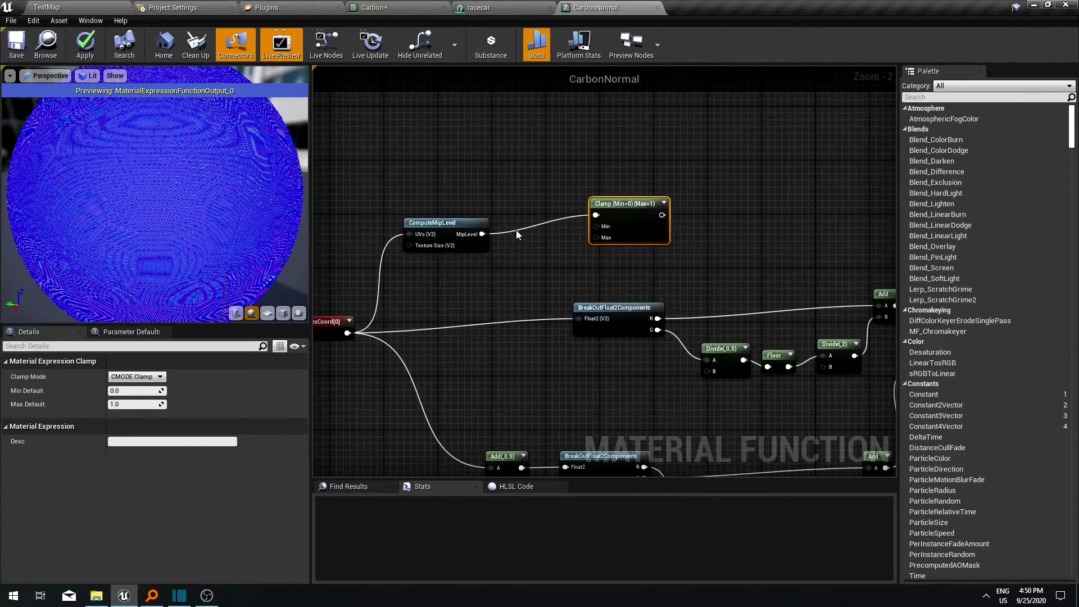
Insert a FlattenNormal node between MakeFloat3 and Output Result
right_click_drag(645, 173, 336, 164)
right_click_drag(575, 195, 287, 214)
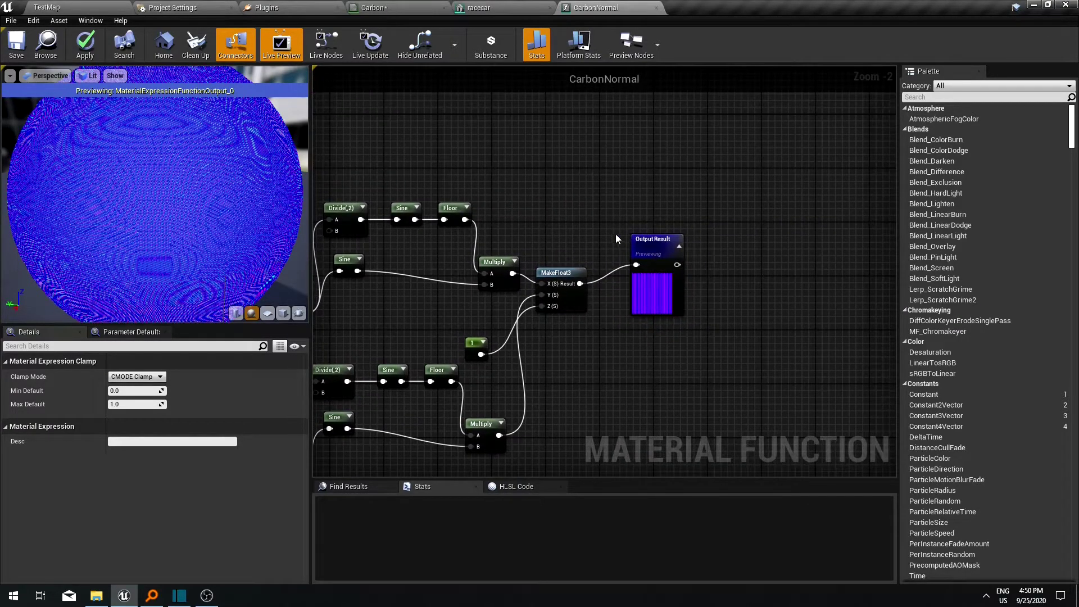
left_click_drag(639, 234, 743, 236)
left_click_drag(579, 283, 614, 223)
type("flatt")
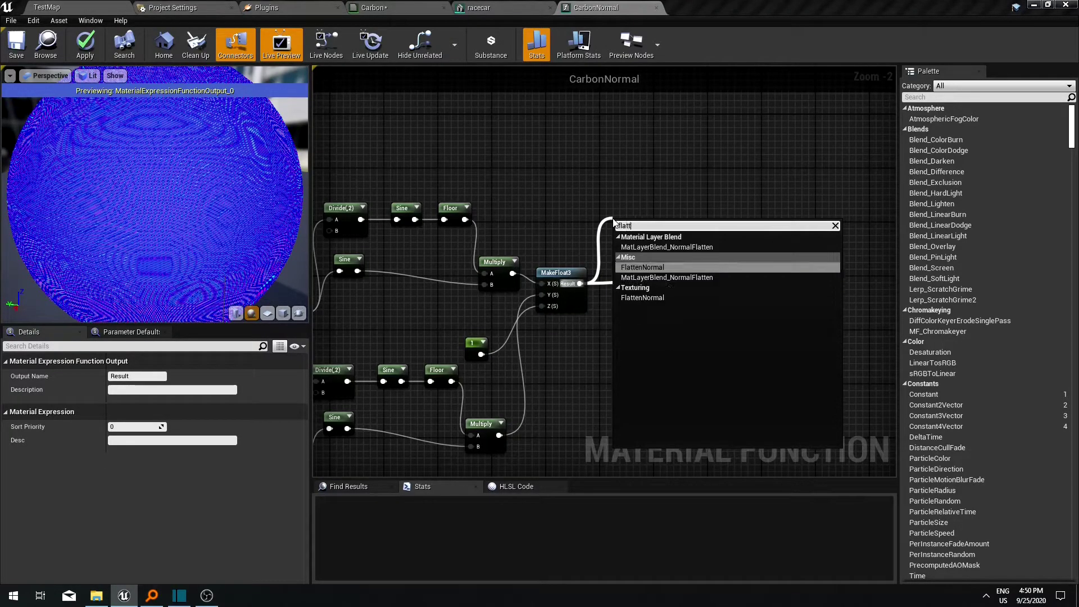
key("Return")
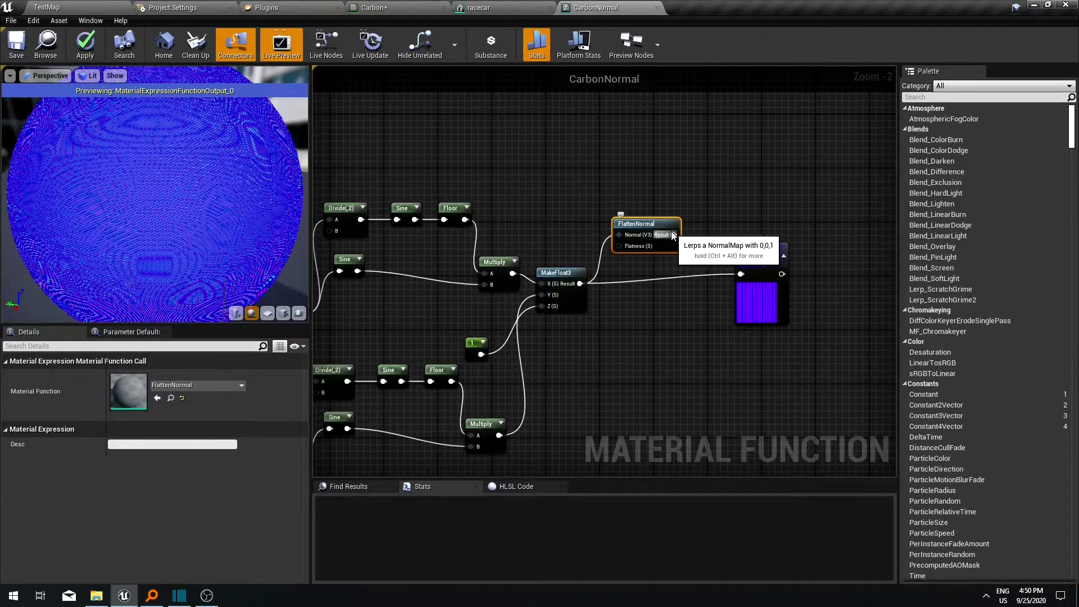
left_click_drag(672, 233, 742, 274)
Wire the Clamp output into FlattenNormal's Flatness and tidy the node layout
right_click_drag(519, 252, 654, 259)
scroll(624, 256, "down", 3)
right_click_drag(483, 255, 525, 265)
scroll(499, 265, "up", 1)
left_click_drag(436, 247, 636, 173)
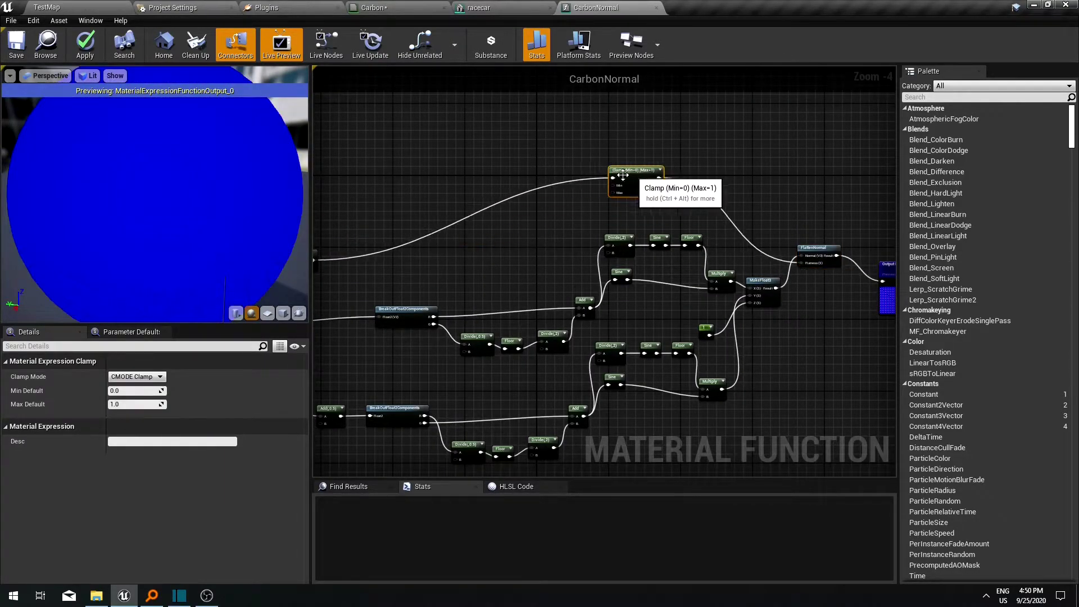
right_click_drag(490, 192, 681, 195)
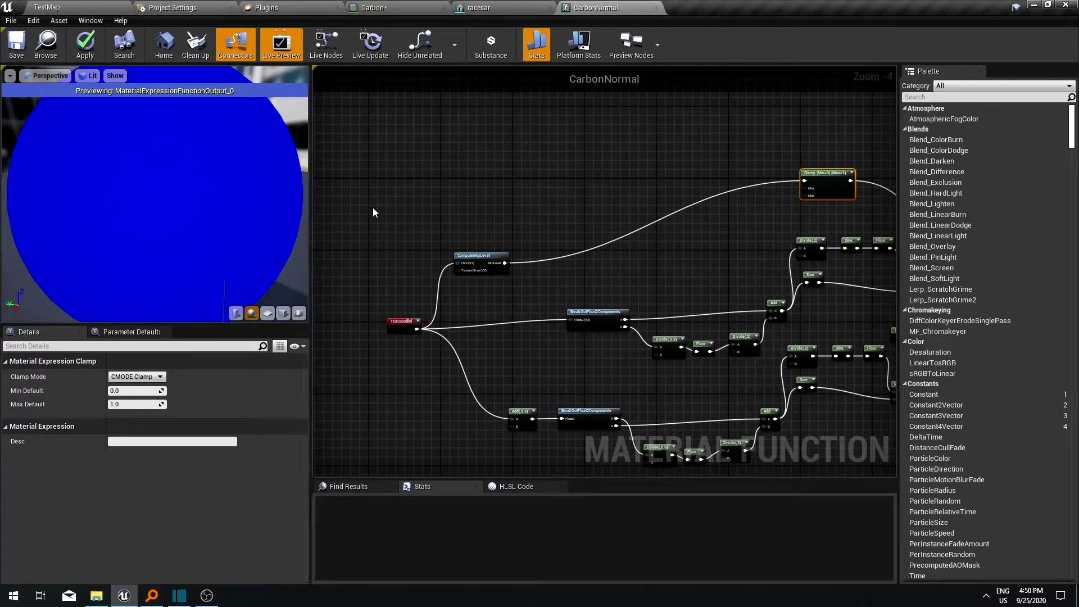
right_click_drag(372, 207, 462, 204)
scroll(462, 204, "up", 3)
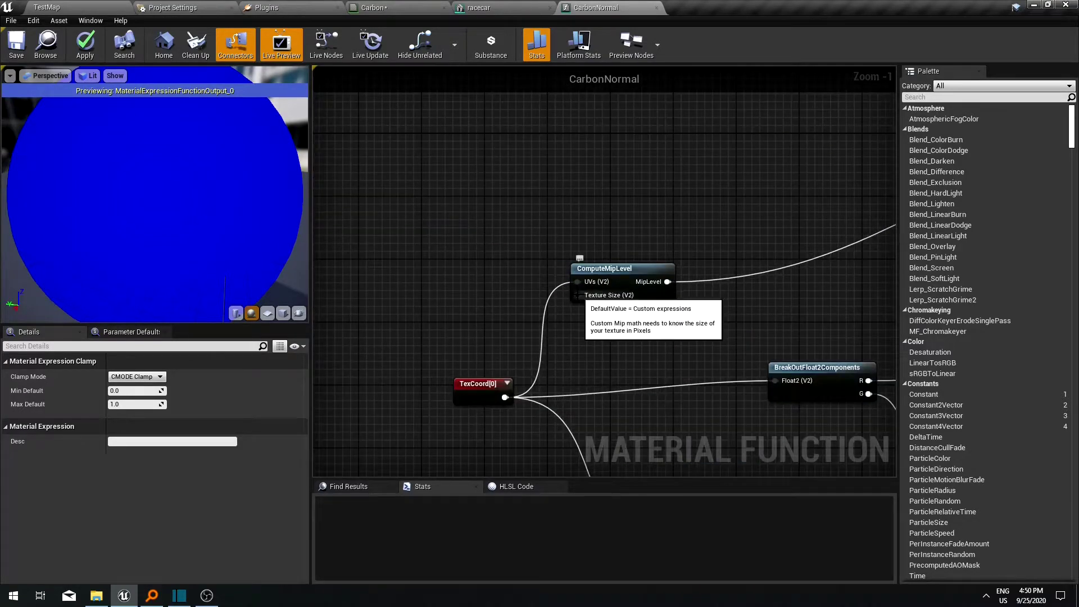
Add a Constant of value 2 on ComputeMipLevel's Texture Size input and apply CarbonNormal
left_click_drag(577, 295, 460, 304)
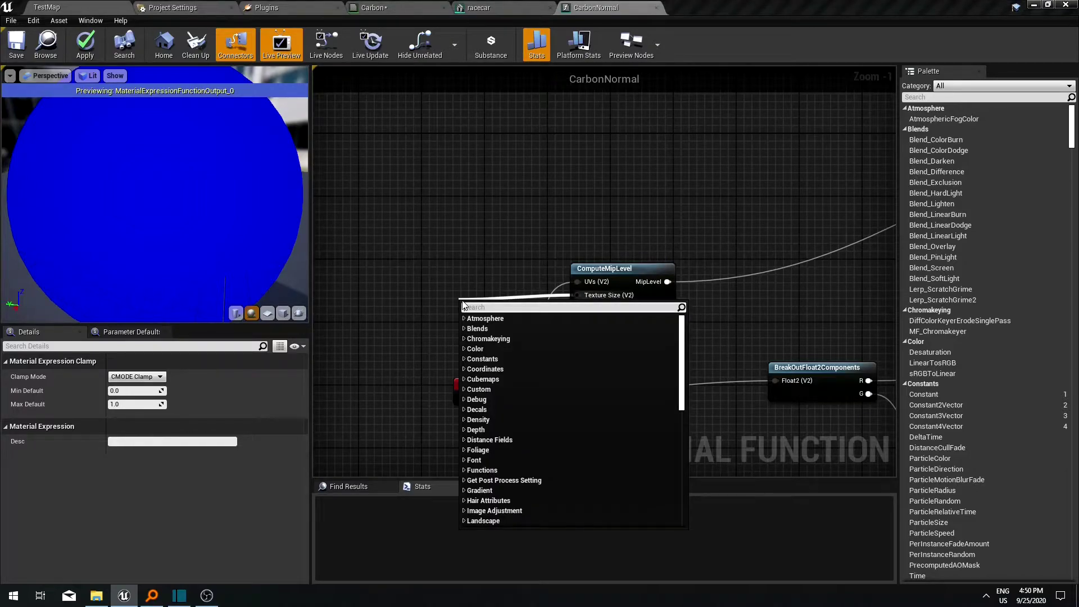
type("con")
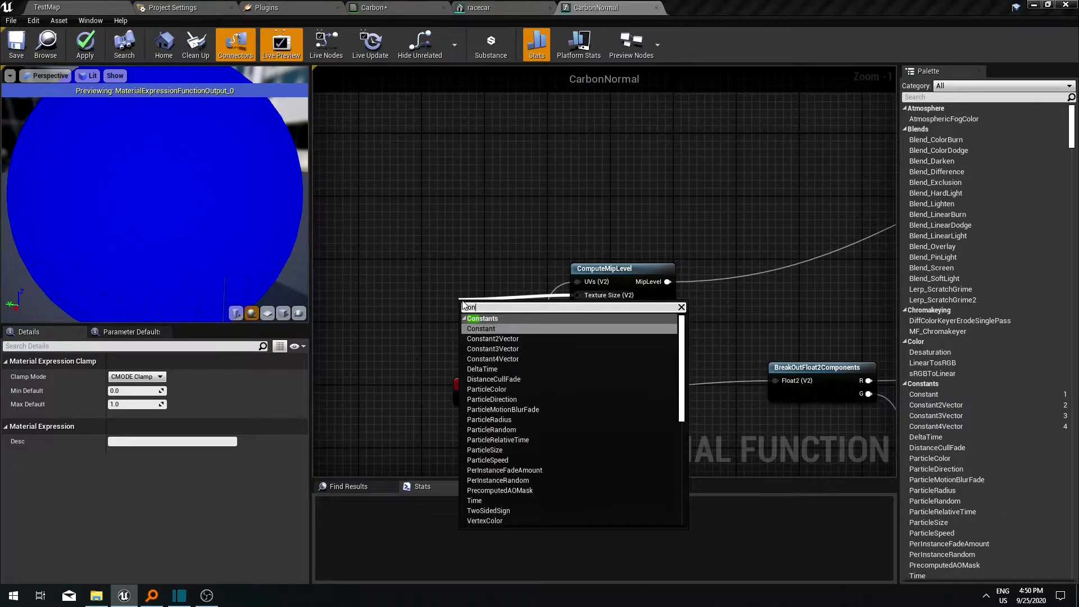
key("Return")
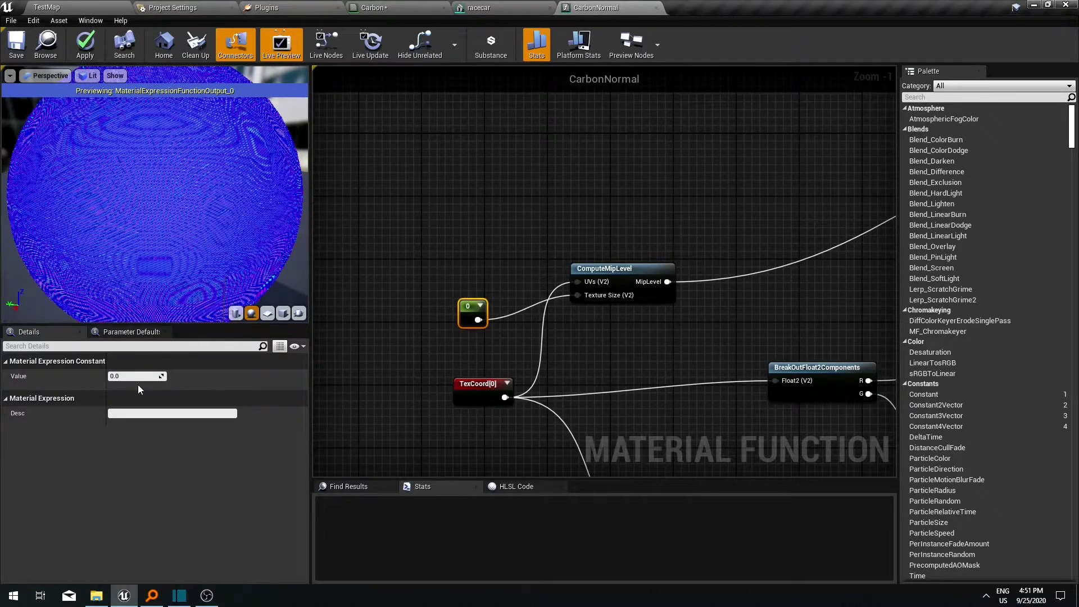
left_click(122, 375)
type("2")
key("Return")
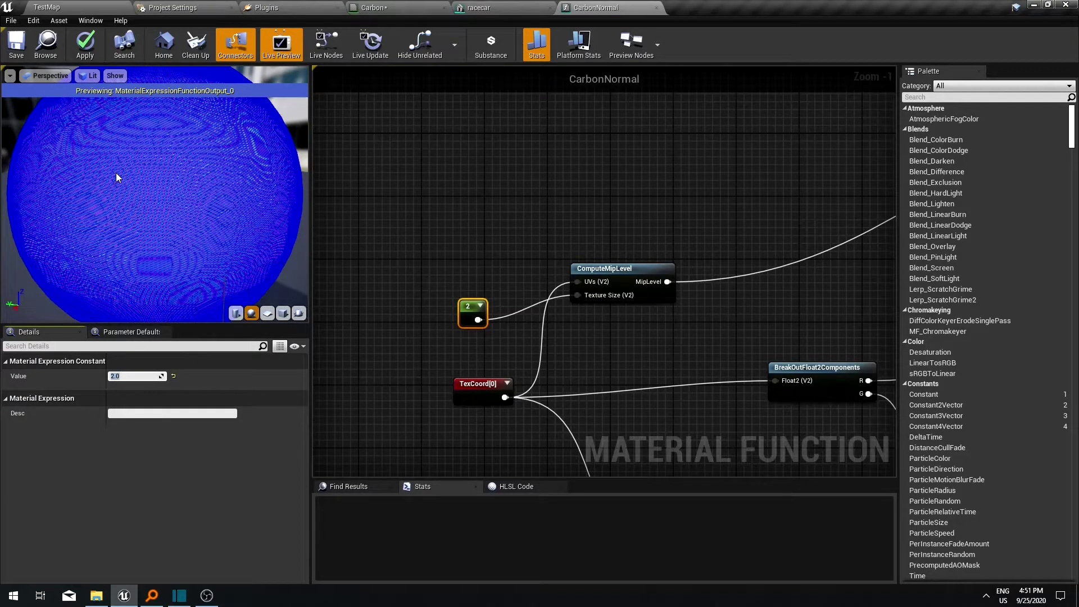
left_click(85, 48)
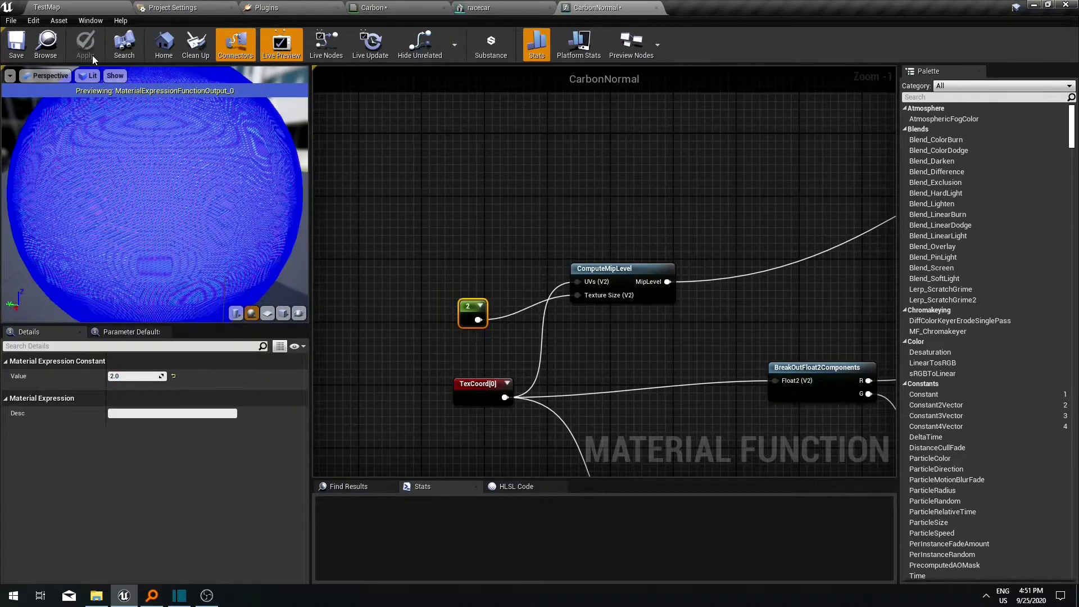
Fly the racecar viewport in until the carbon hood fills the view
left_click(478, 8)
key("s")
mouse_move(427, 270)
right_mouse_down()
mouse_move(438, 280)
mouse_move(428, 281)
mouse_move(441, 269)
right_mouse_up()
key("w")
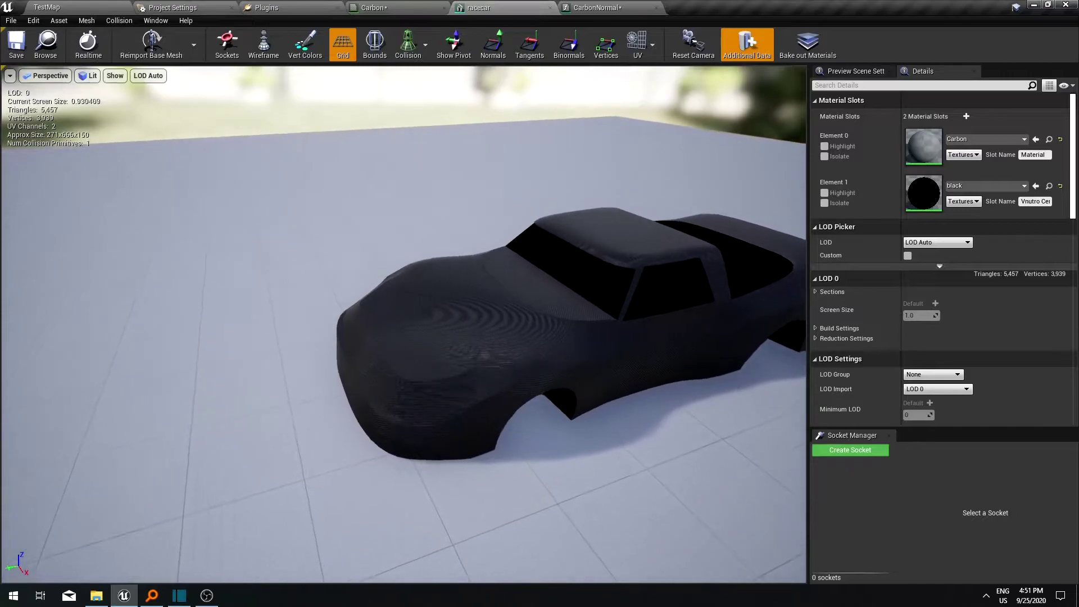
right_click_drag(412, 227, 412, 227)
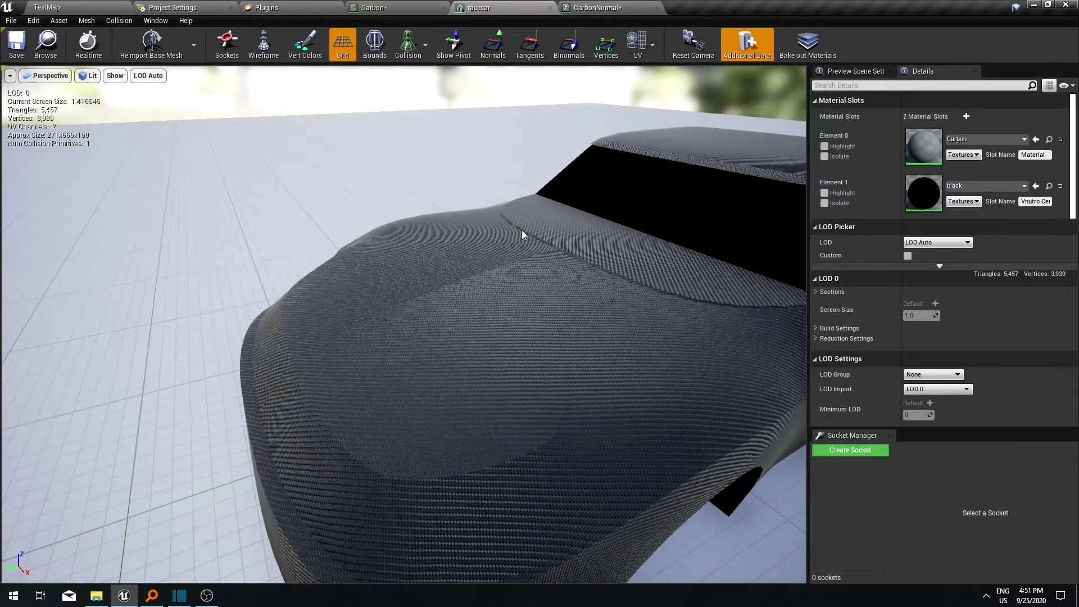
Change CarbonNormal's texture size constant from 2 to 6
left_click(389, 8)
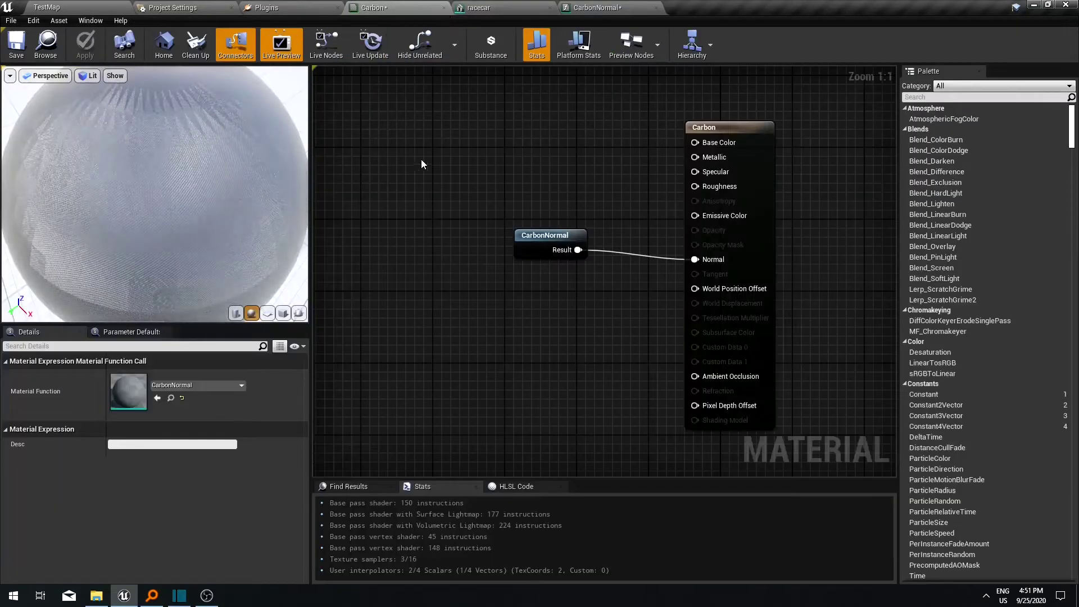
left_click(590, 8)
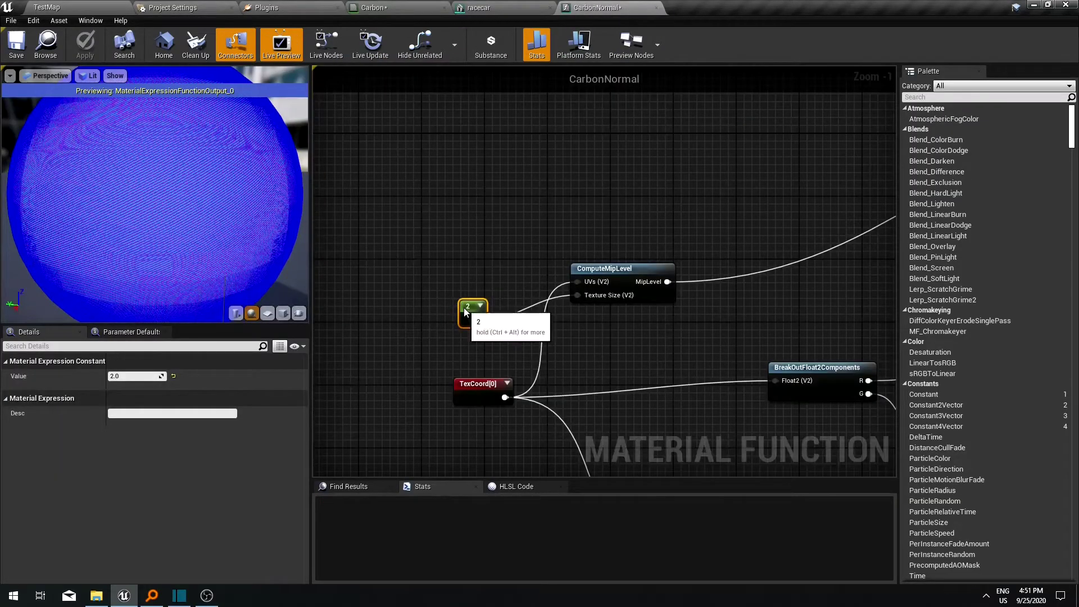
left_click(131, 375)
type("6")
key("Return")
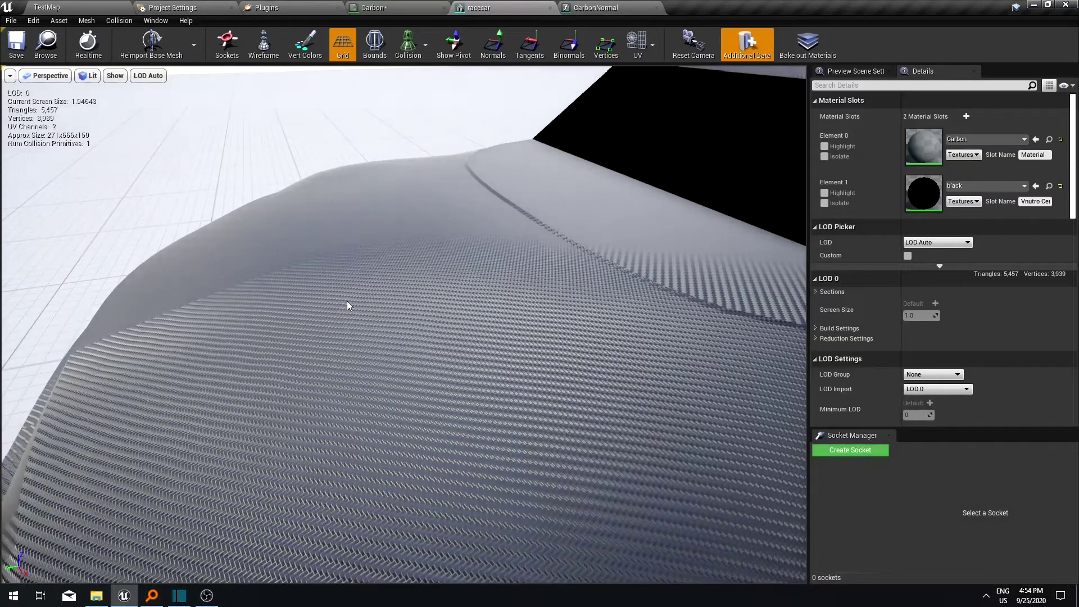
Orbit low along the racecar's carbon hood, then bring up the CarbonNormal function graph
right_click_drag(347, 302, 388, 323)
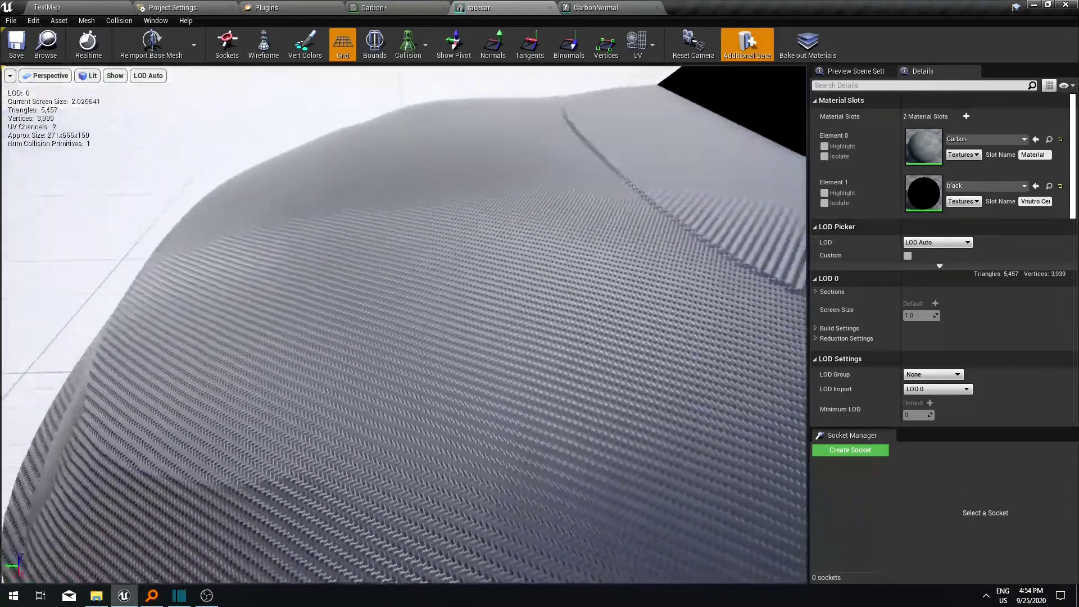
left_click_drag(401, 292, 424, 288)
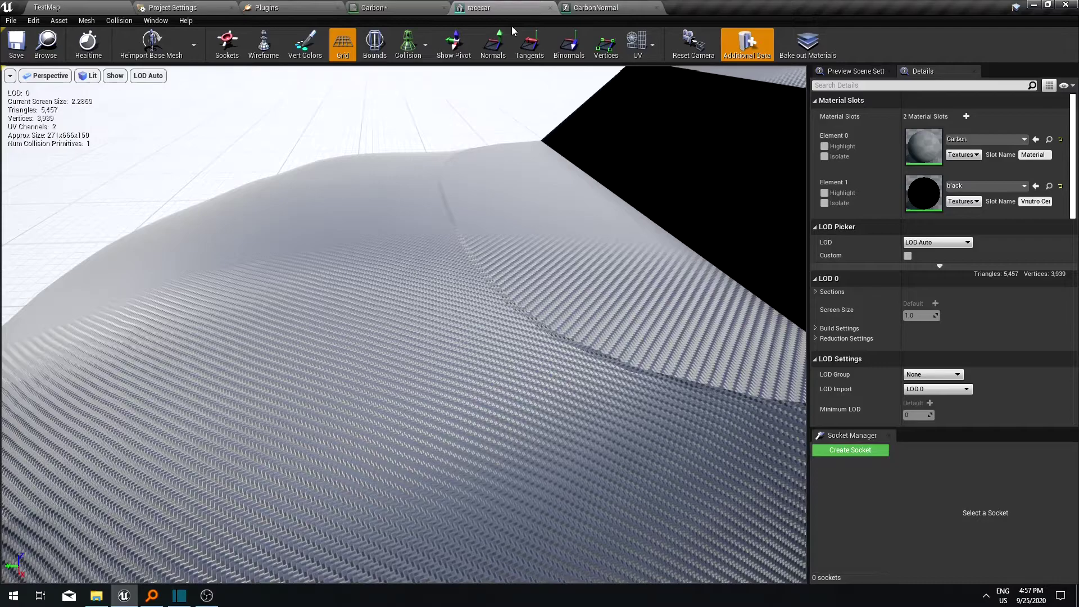
left_click(585, 9)
right_click_drag(486, 288, 514, 305)
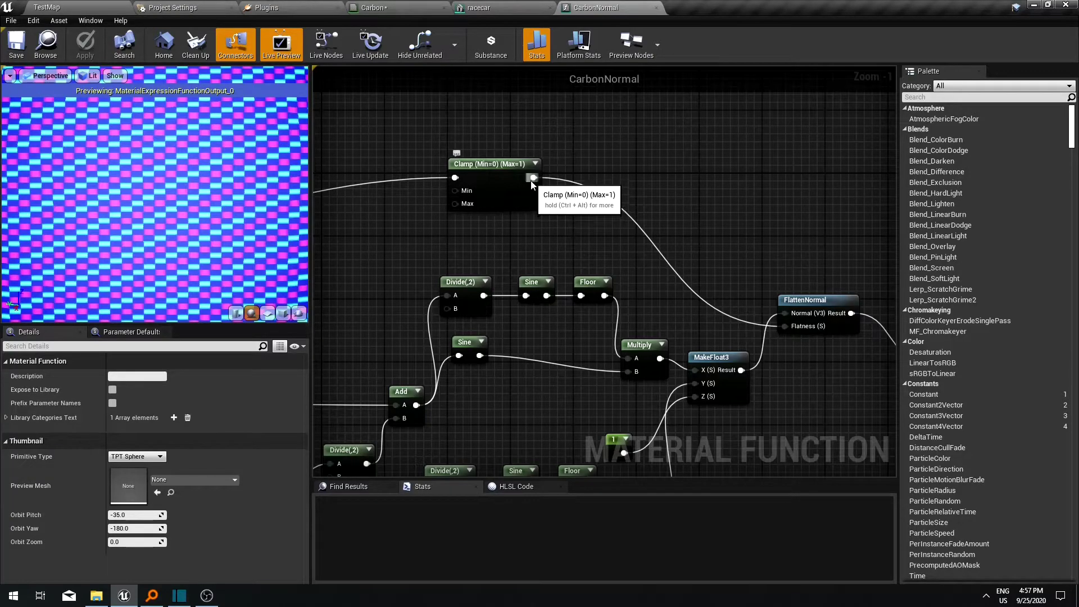
Add a LinearInterpolate node from the Clamp output and wire it into FlattenNormal's Flatness
left_click_drag(533, 177, 628, 169)
type("le")
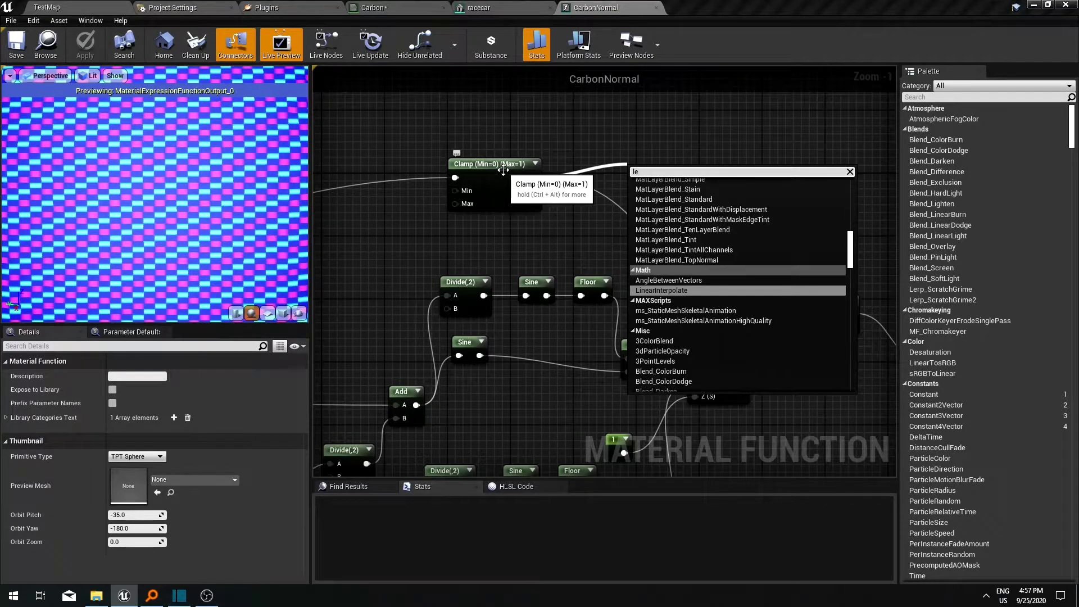
type("rp")
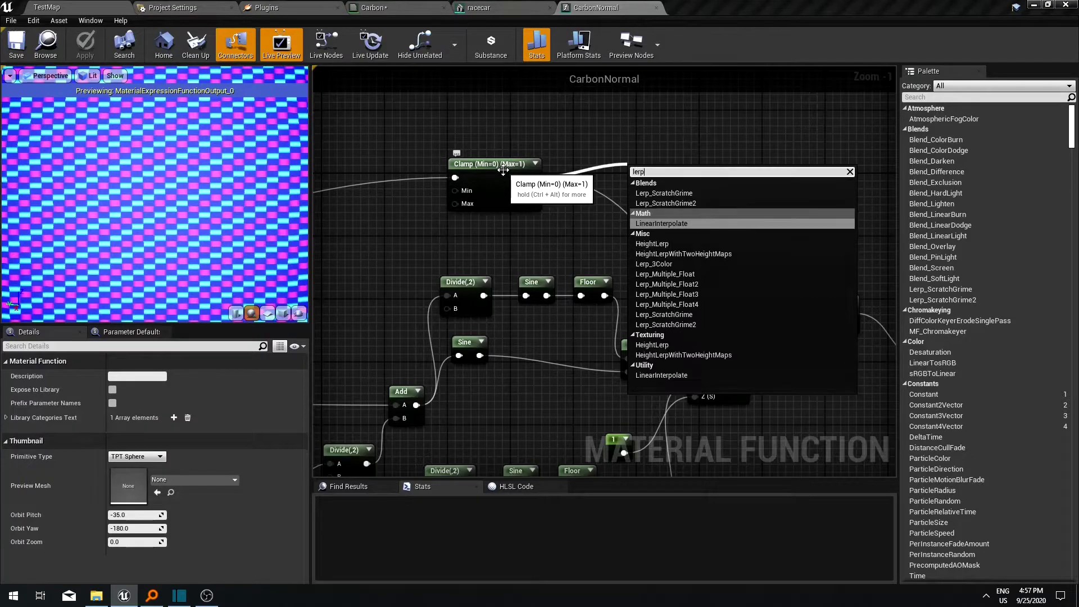
key("Return")
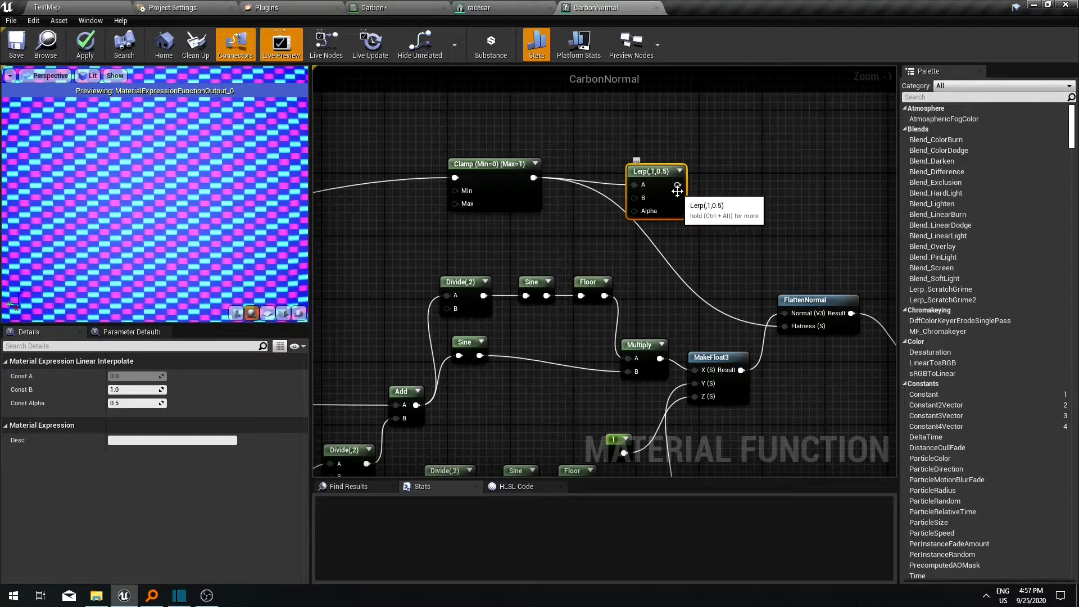
left_click_drag(686, 220, 783, 329)
right_click_drag(586, 282, 620, 282)
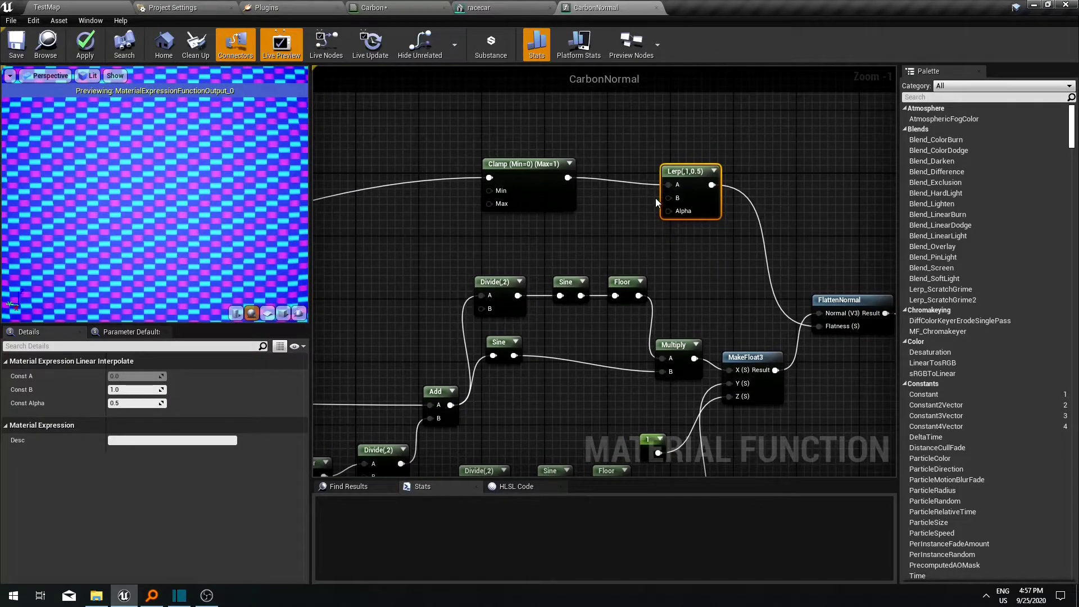
Move the Clamp wire from the Lerp's A input to Alpha and set Const A to 0.75
right_click(668, 186)
left_click(683, 215)
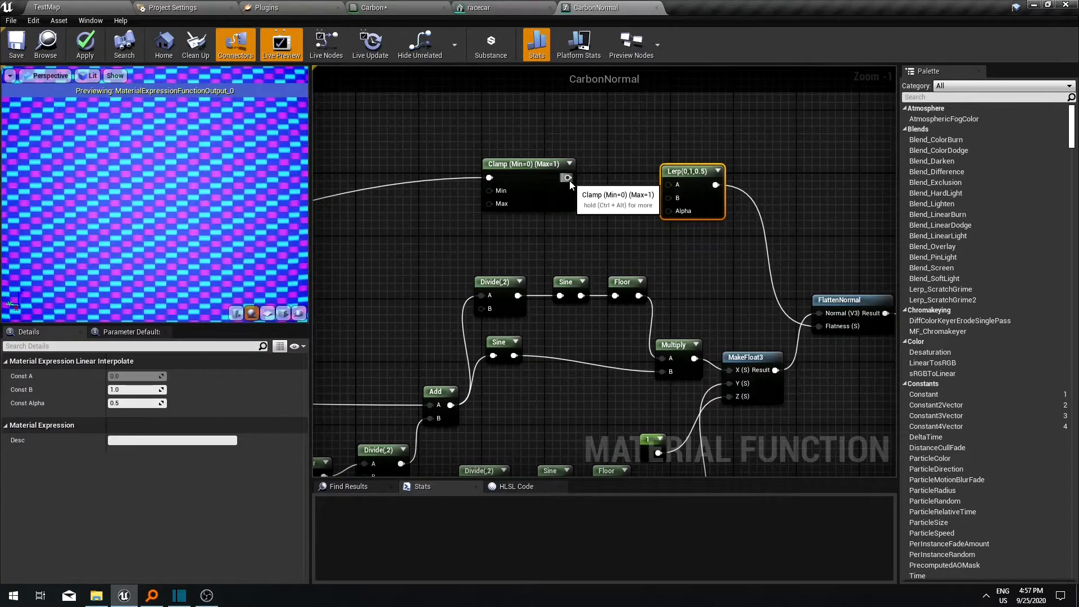
left_click_drag(567, 178, 670, 211)
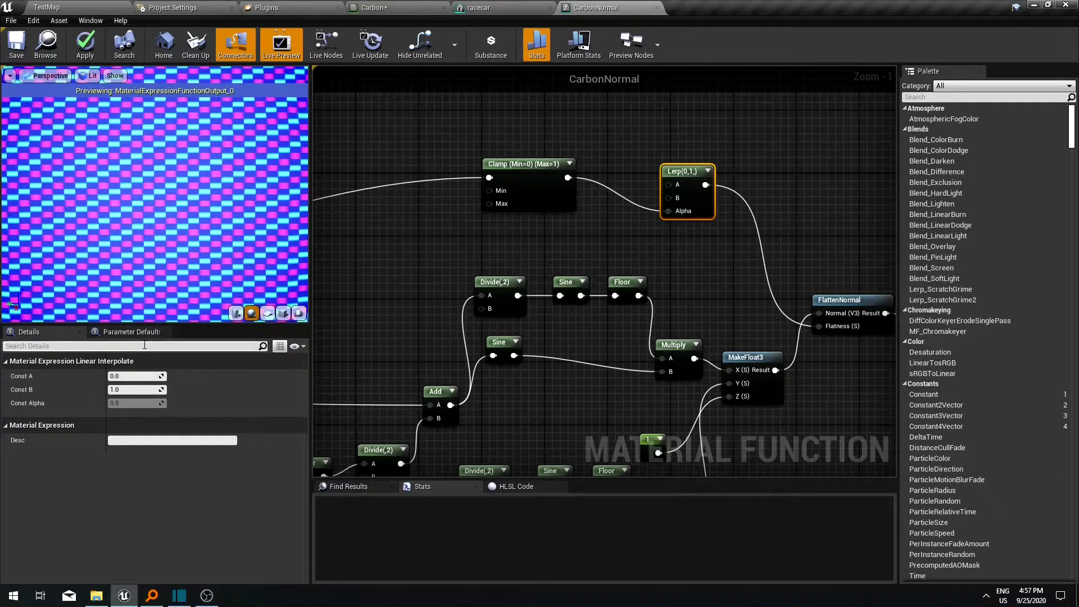
left_click(124, 378)
type("0")
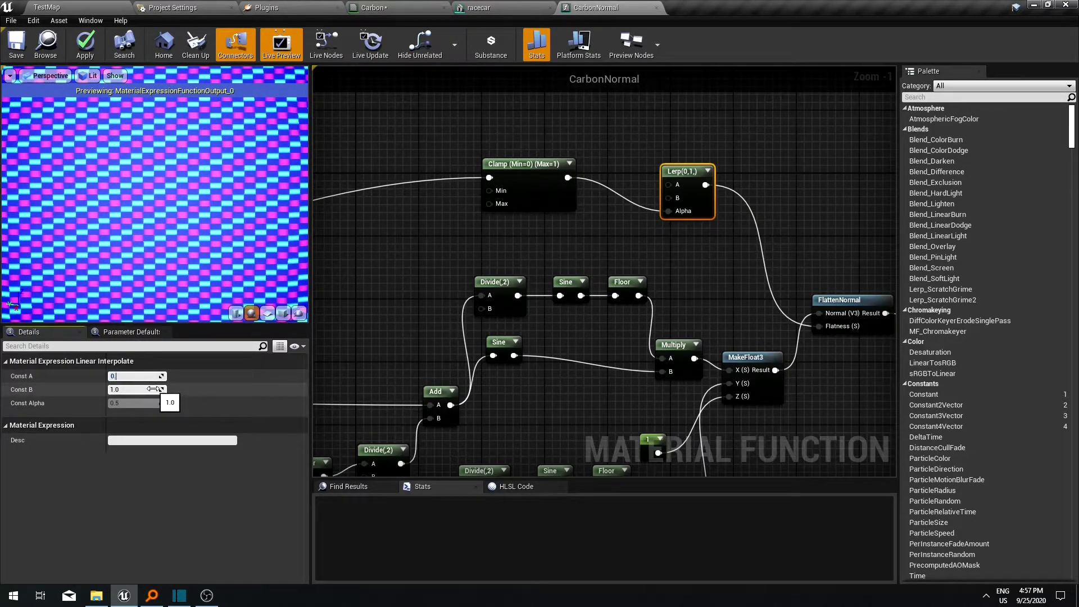
type(".")
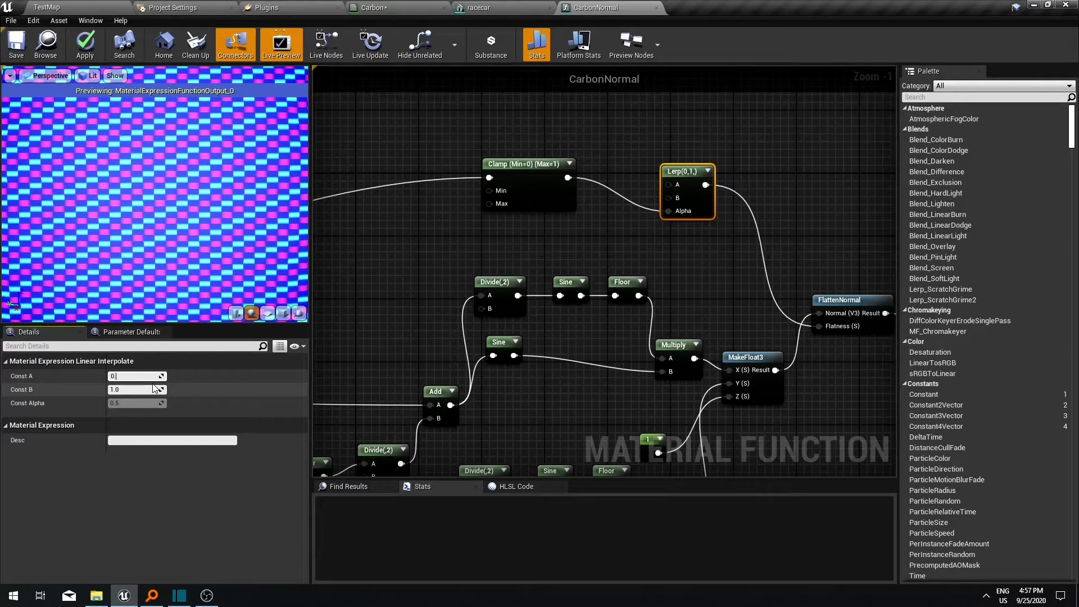
type("75")
key("Return")
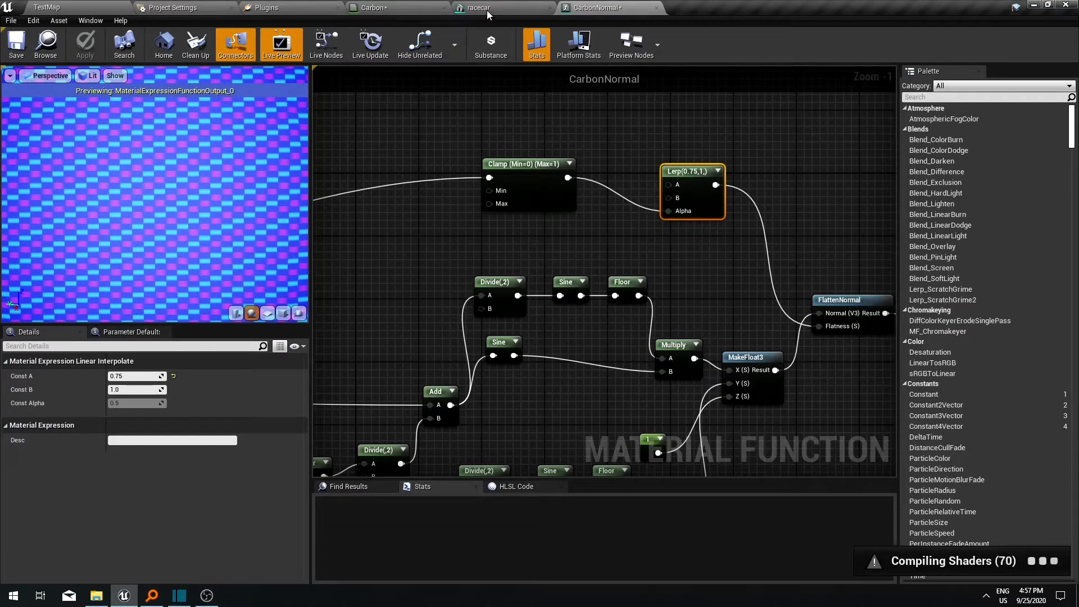
Return to the racecar mesh preview and orbit around the body to see the updated weave
left_click(416, 8)
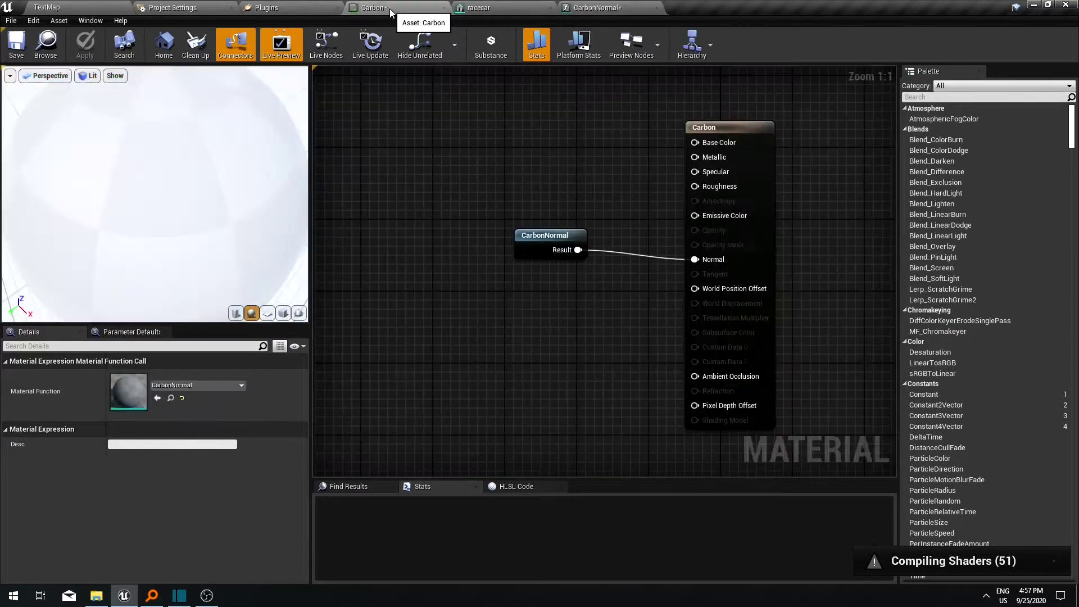
left_click(502, 8)
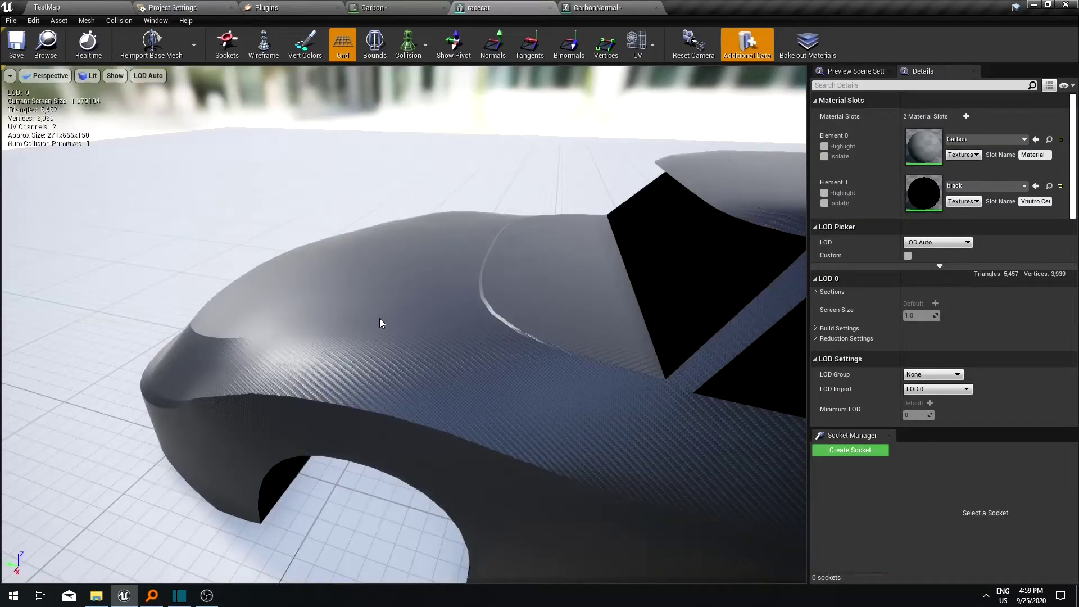
left_click_drag(380, 320, 380, 287)
right_click_drag(332, 299, 362, 346)
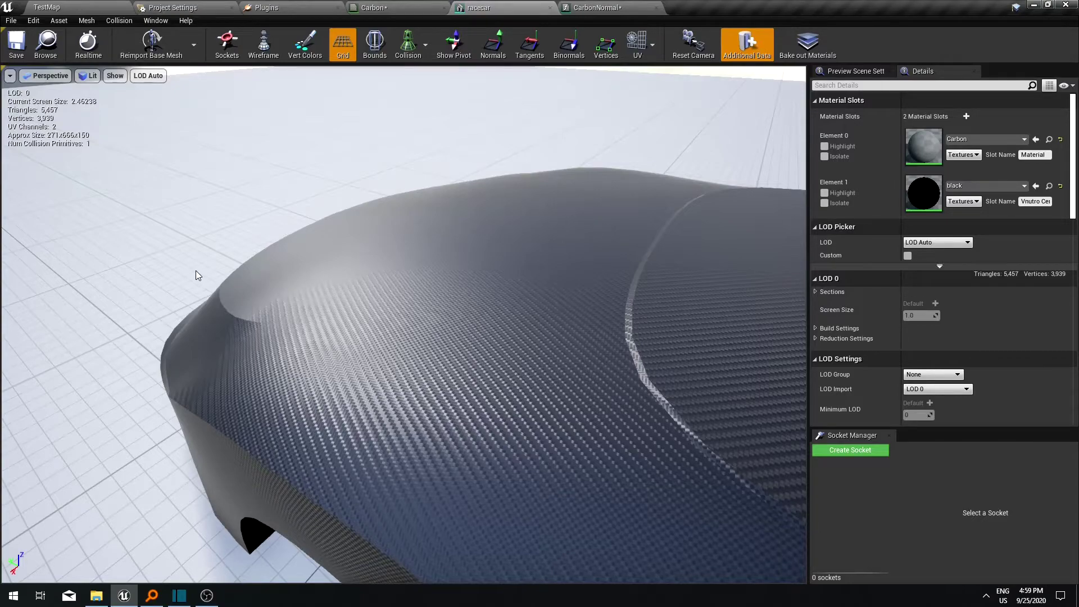
Open Project Settings and search for 'clear' to find Clear Coat Enable Second Normal
left_click(396, 9)
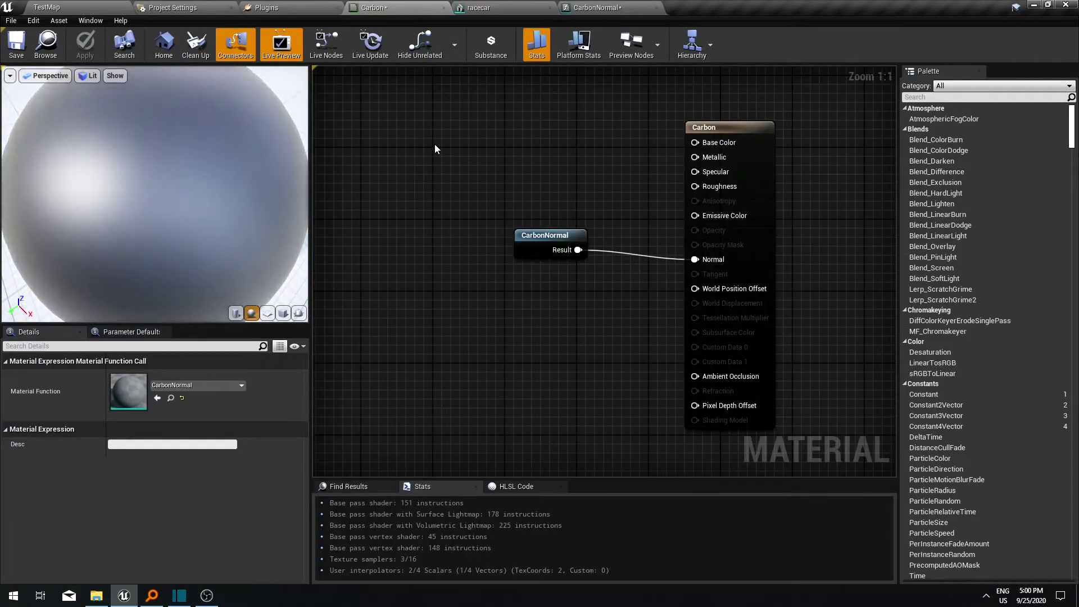
left_click(212, 7)
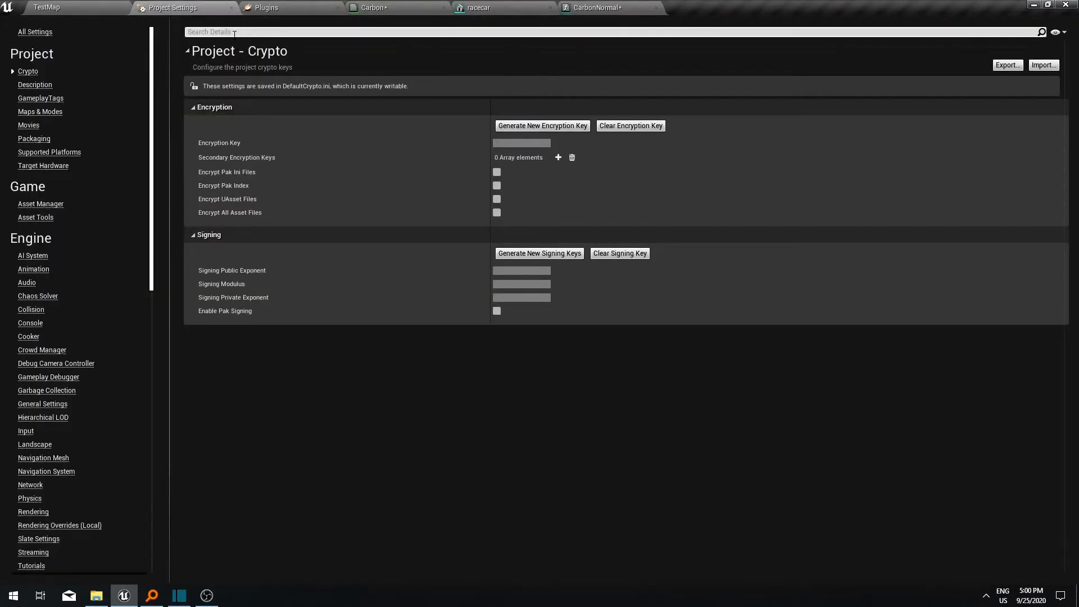
type("clear")
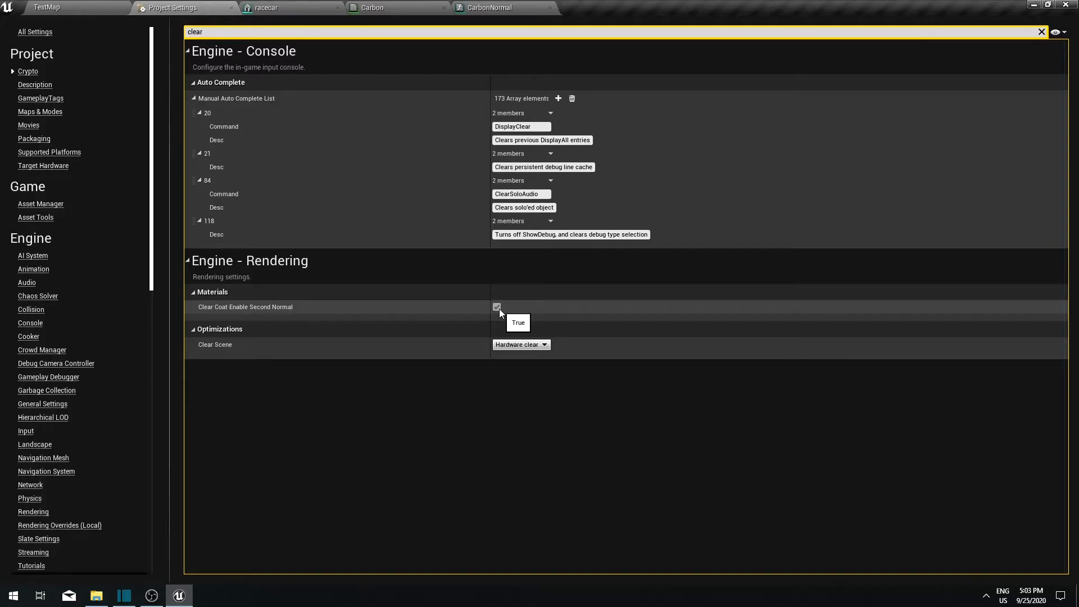
Add a ClearCoatNormalCustomOutput node to the Carbon material and place it below the Carbon node
left_click(384, 9)
right_click_drag(468, 377, 482, 218)
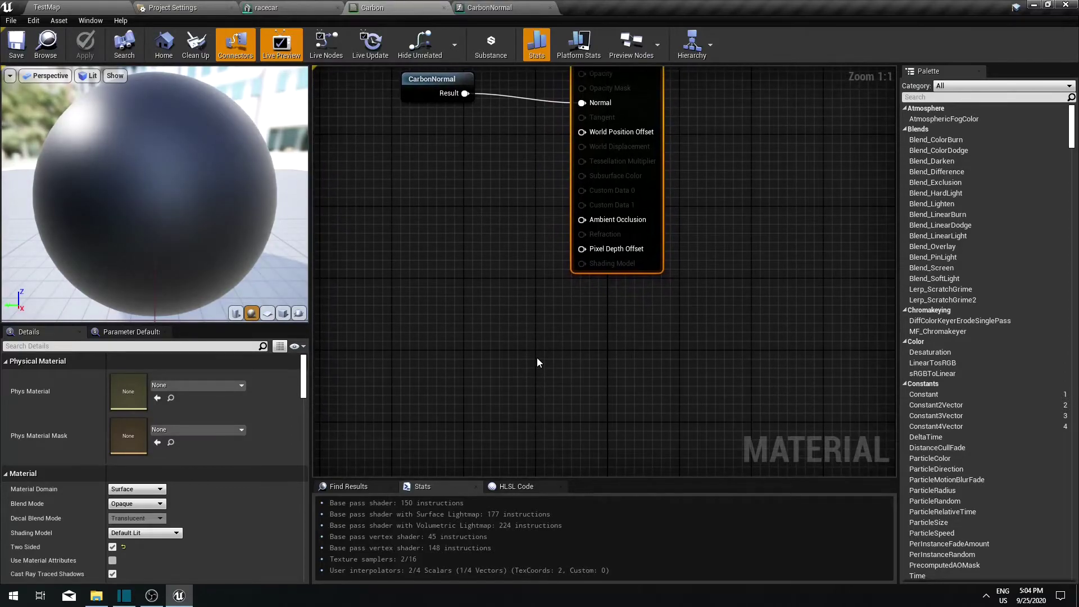
right_click(537, 358)
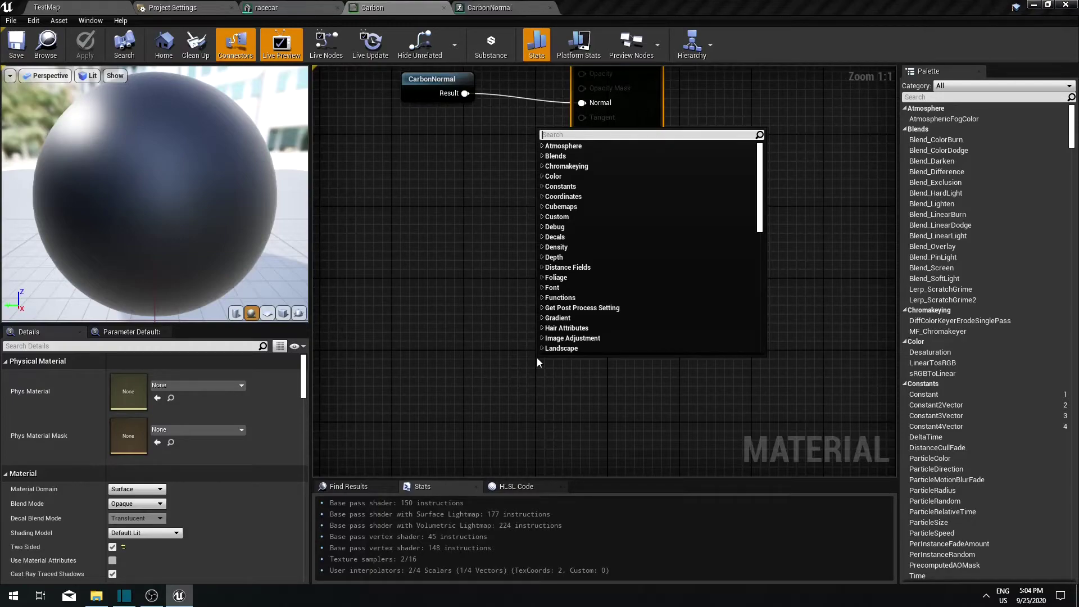
type("cl")
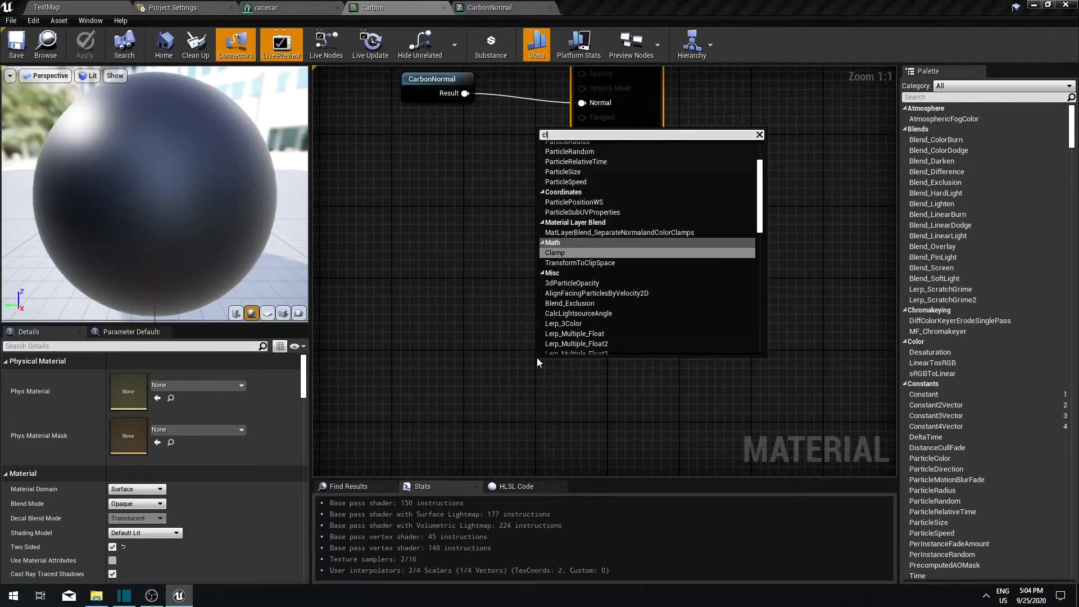
type("ea")
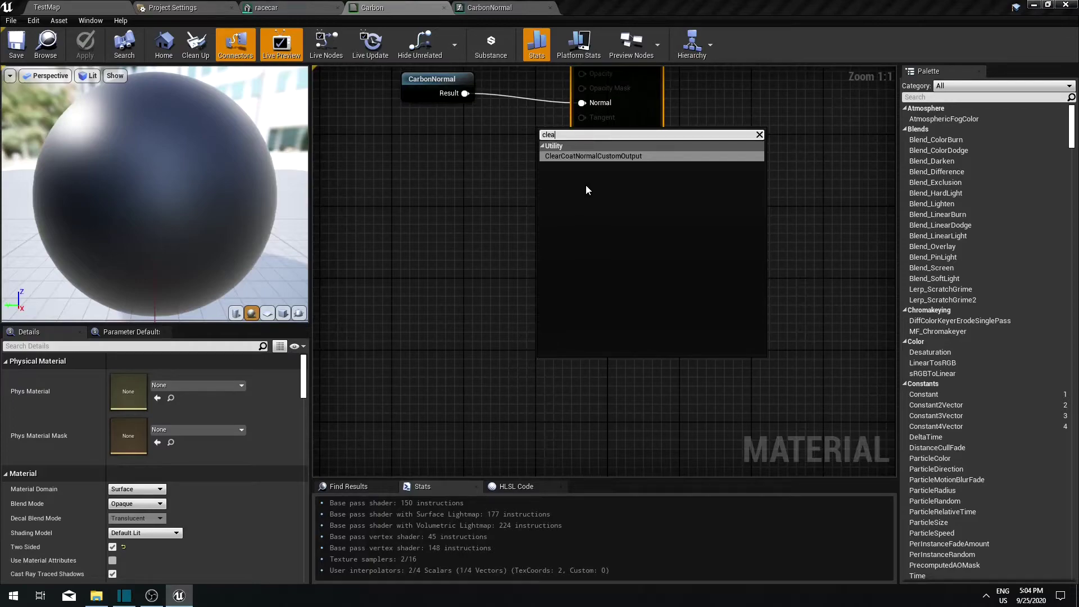
left_click(578, 157)
right_click_drag(519, 265, 550, 332)
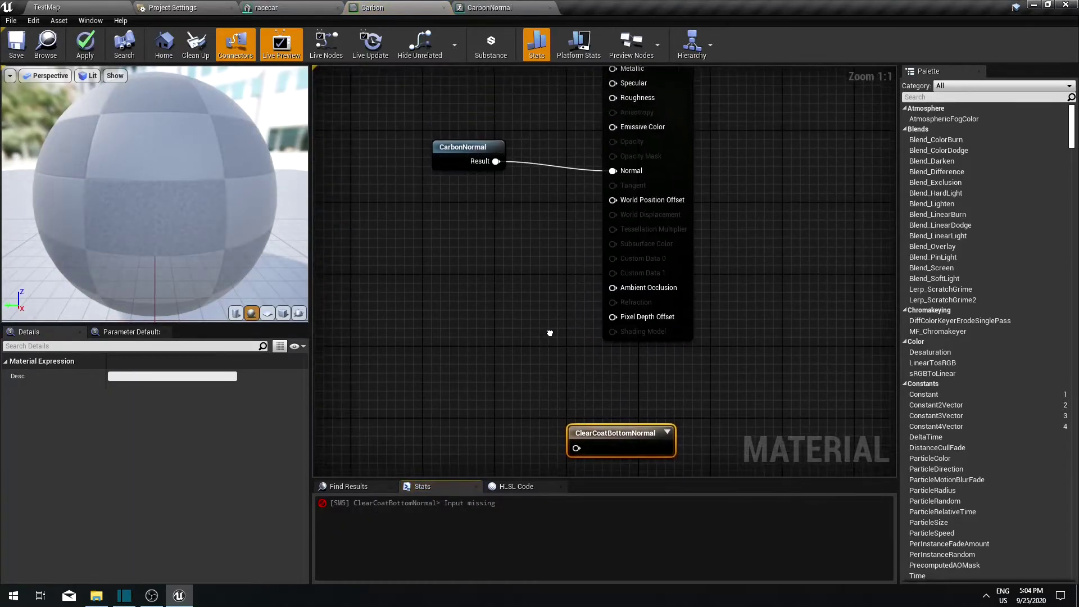
scroll(545, 348, "down", 1)
left_click_drag(582, 425, 611, 385)
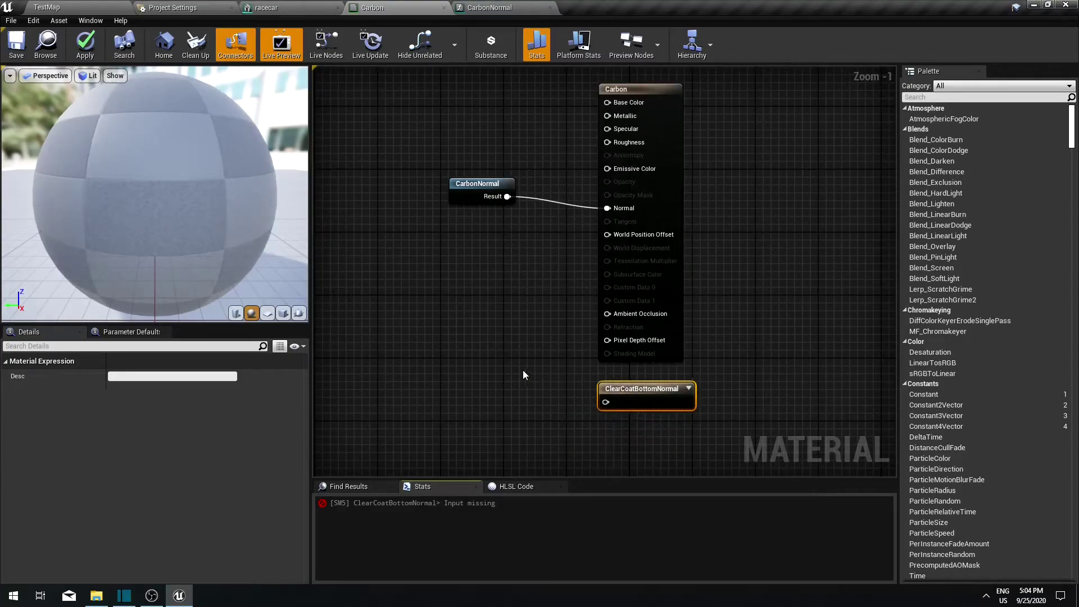
right_click_drag(523, 375, 538, 354)
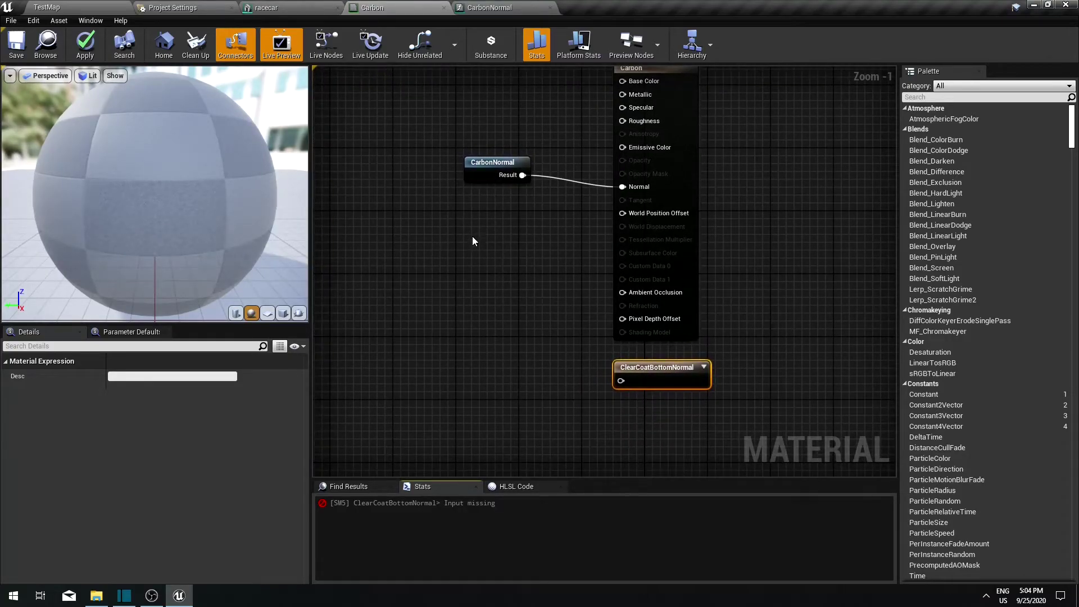
Rewire CarbonNormal from the Normal input into ClearCoatBottomNormal and apply the material
left_click_drag(529, 176, 499, 303)
right_click(622, 187)
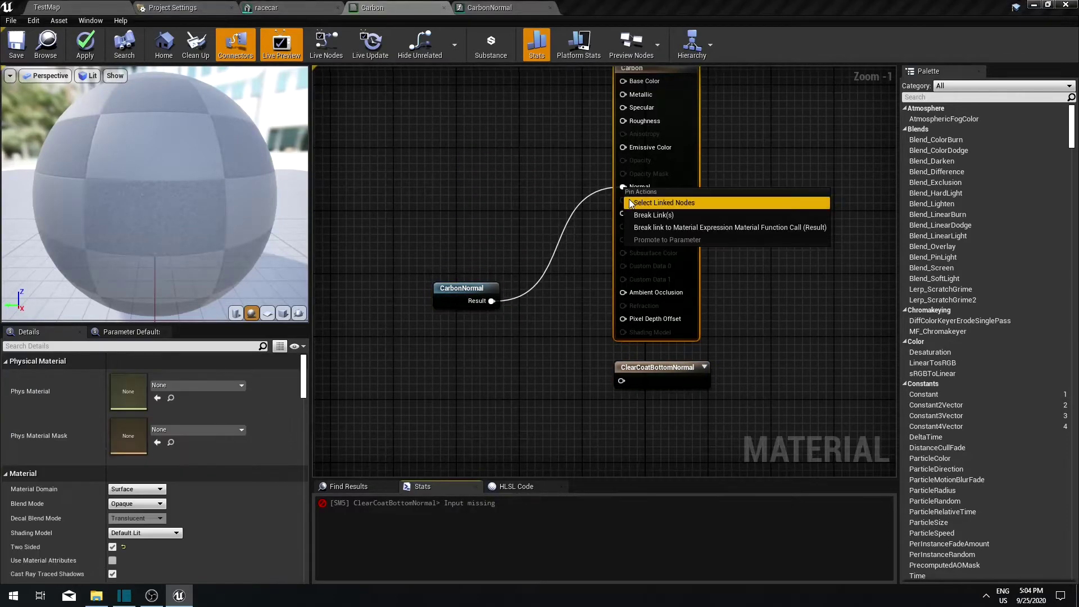
left_click(660, 214)
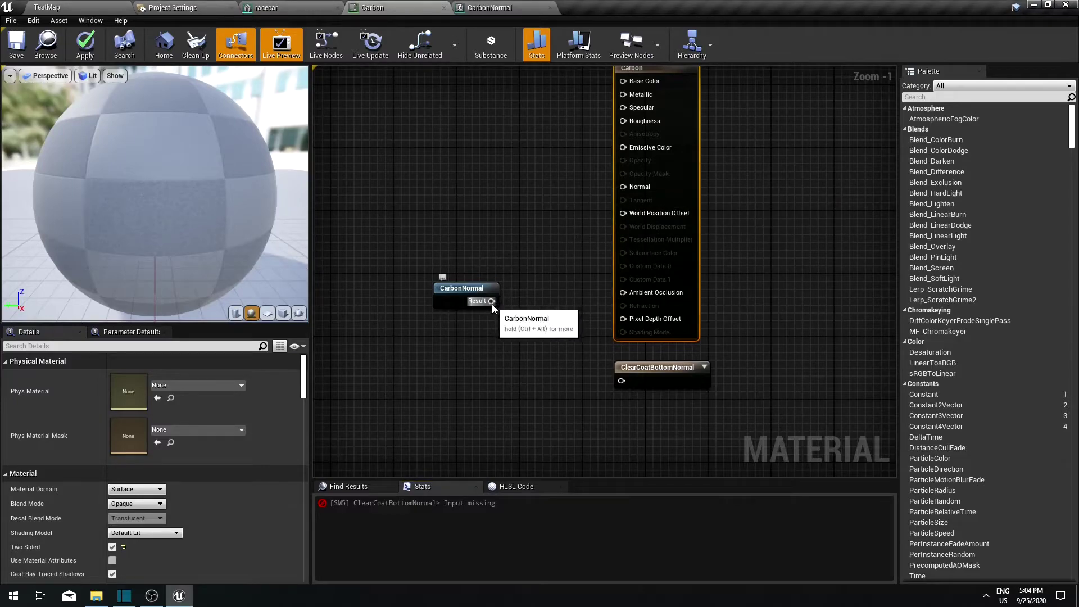
left_click_drag(492, 301, 623, 381)
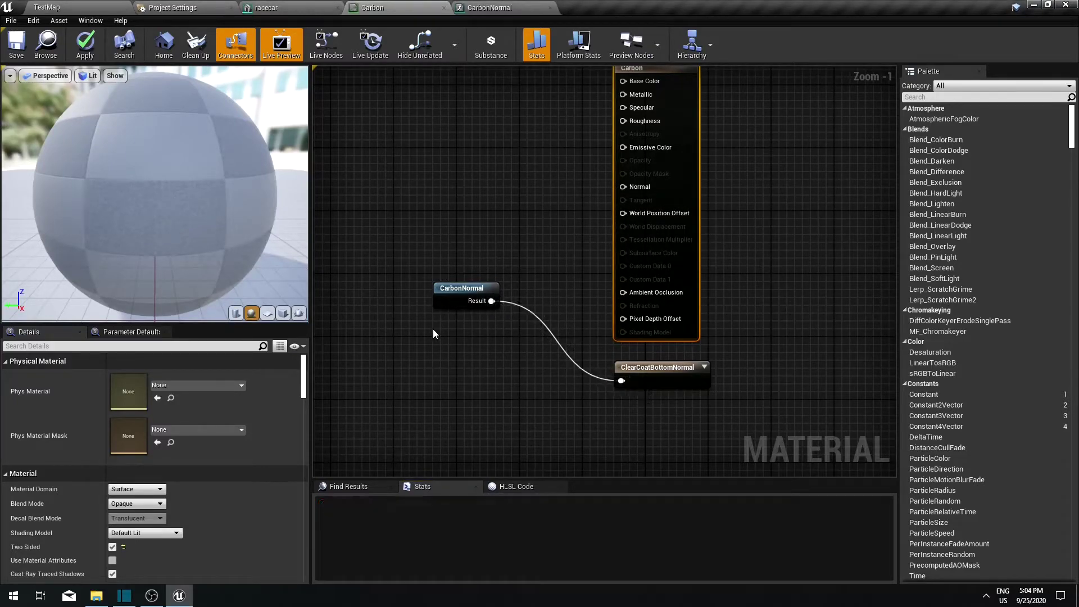
left_click_drag(453, 292, 484, 371)
left_click(84, 45)
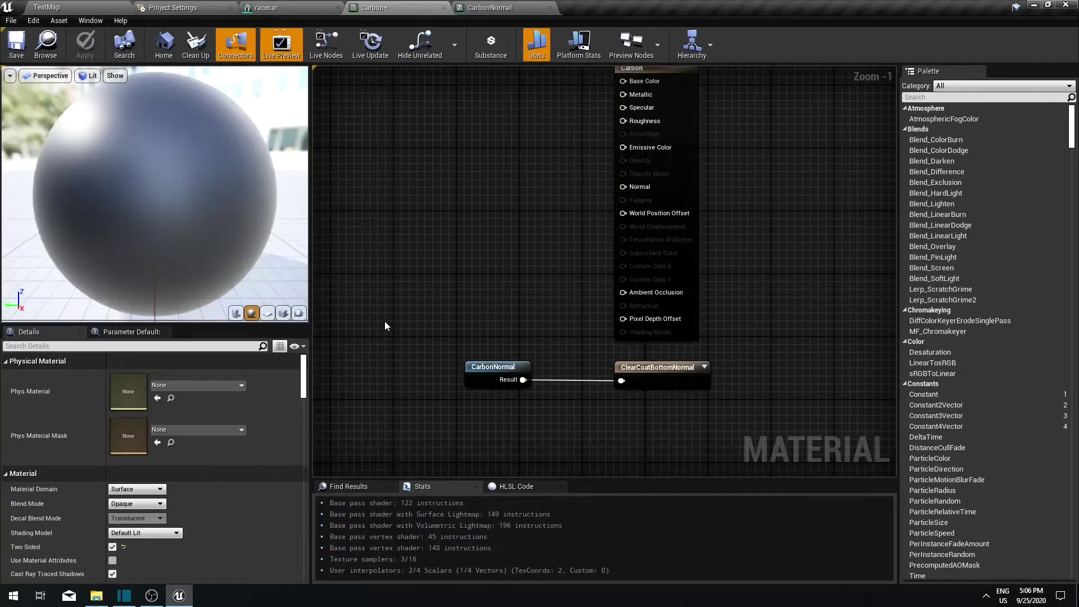
Switch the Carbon material's shading model to Clear Coat and zoom in on the preview sphere
left_click(136, 534)
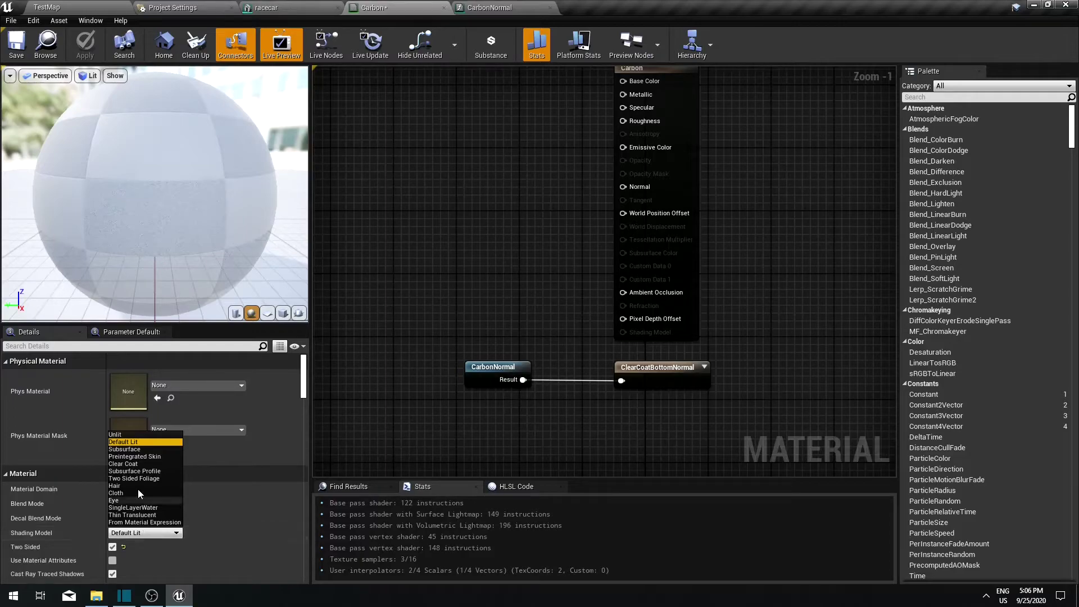
left_click(123, 463)
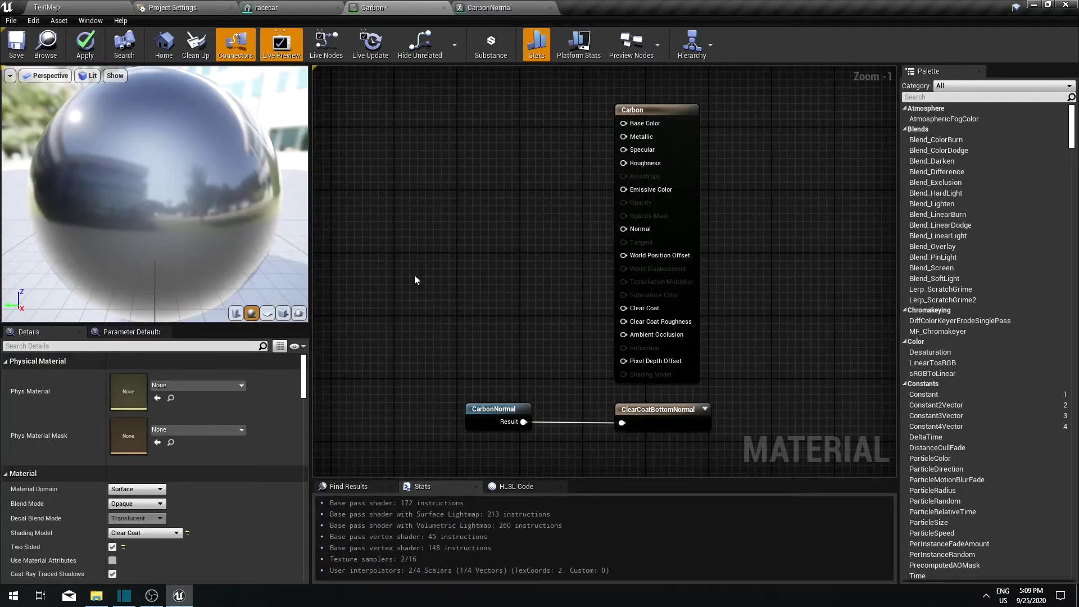
right_click_drag(212, 247, 214, 312)
mouse_move(214, 189)
right_mouse_down()
mouse_move(214, 162)
mouse_move(213, 196)
mouse_move(213, 185)
right_mouse_up()
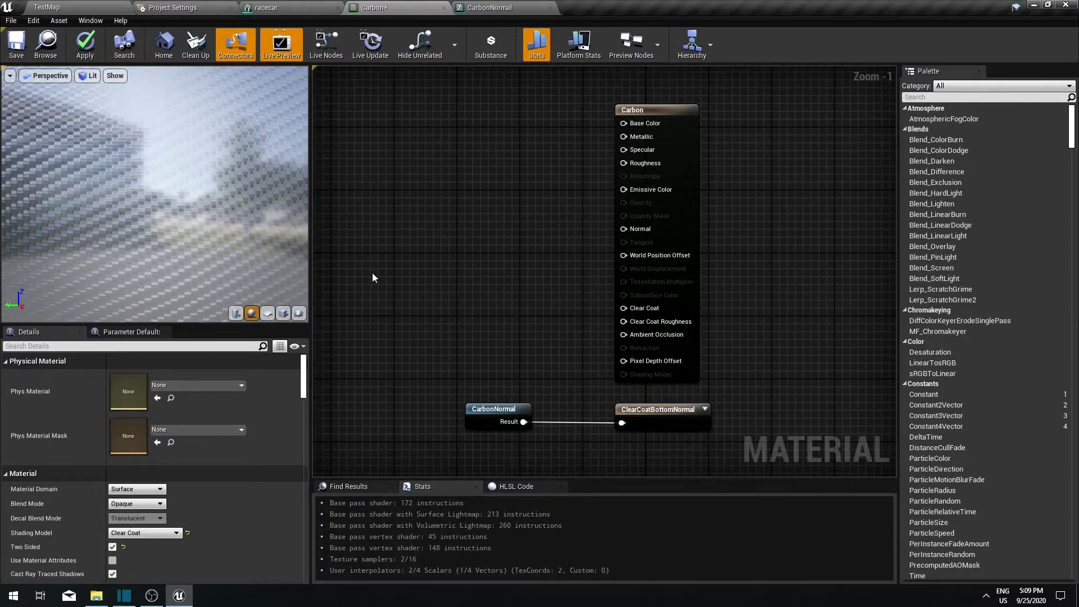
Orbit back out to show the whole preview sphere and start a new node from Clear Coat
mouse_move(182, 231)
right_mouse_down()
mouse_move(181, 248)
mouse_move(182, 228)
right_mouse_up()
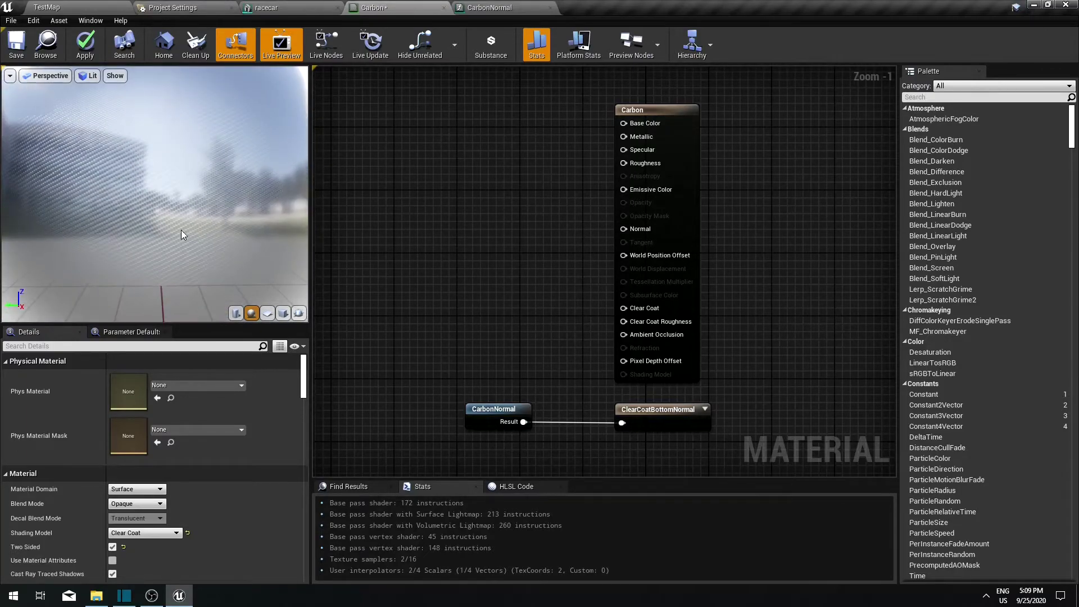
left_click_drag(181, 231, 126, 230)
right_click_drag(127, 230, 127, 191)
left_click_drag(194, 239, 230, 262)
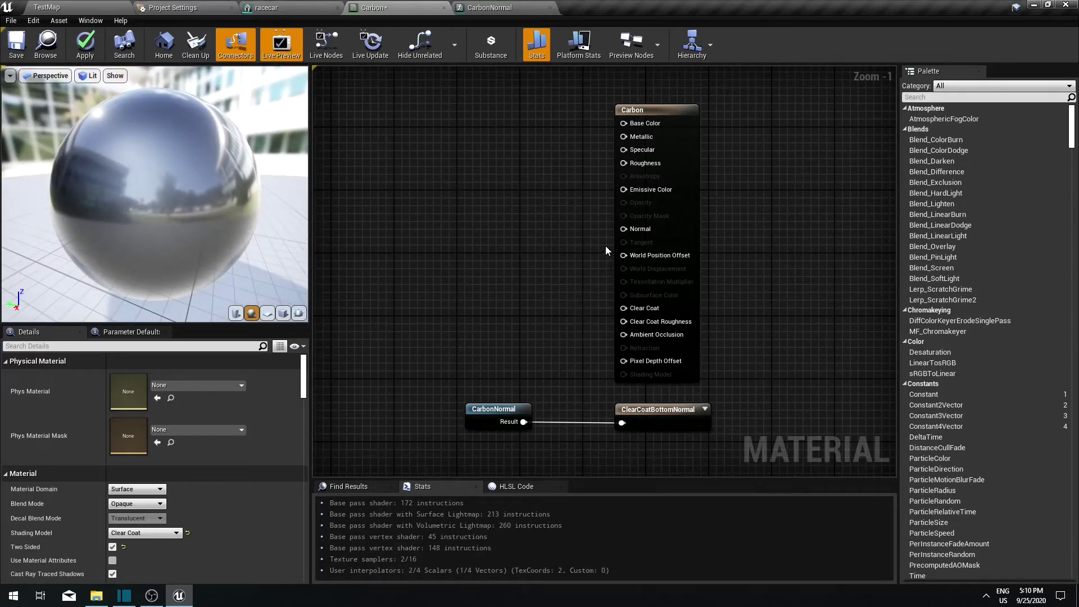
left_click_drag(623, 308, 443, 318)
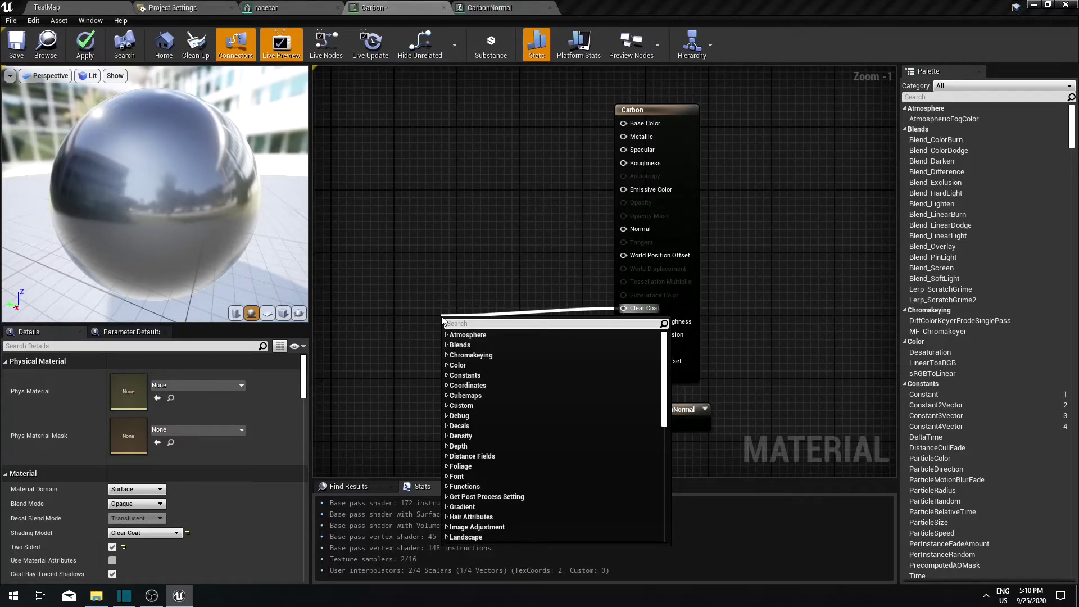
Feed Clear Coat from a Constant of 0.3, then view the car hood closer
type("const")
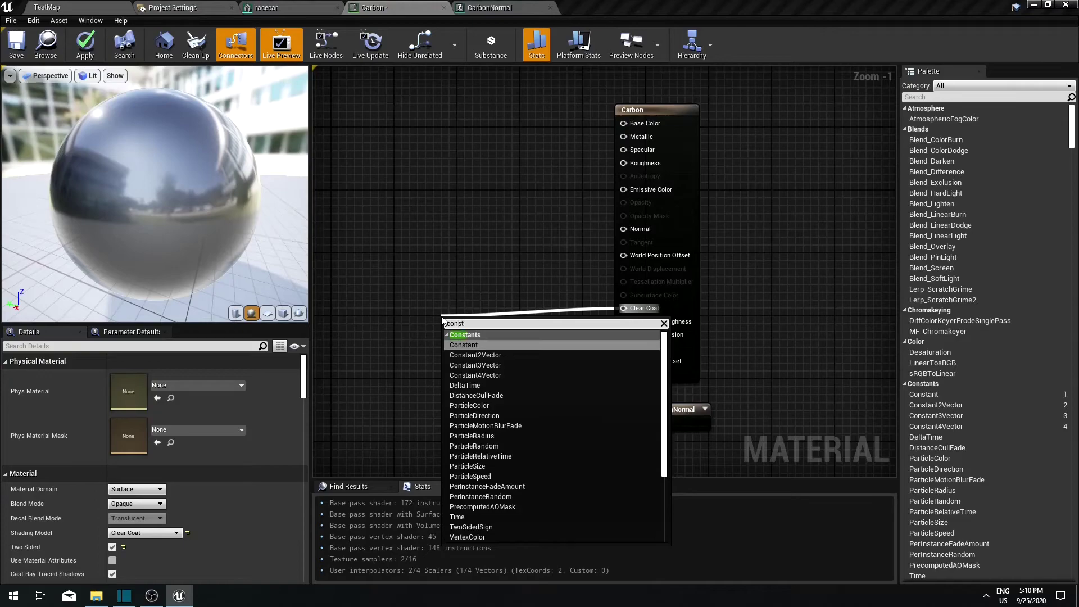
key("Return")
left_click(140, 378)
type("0.3")
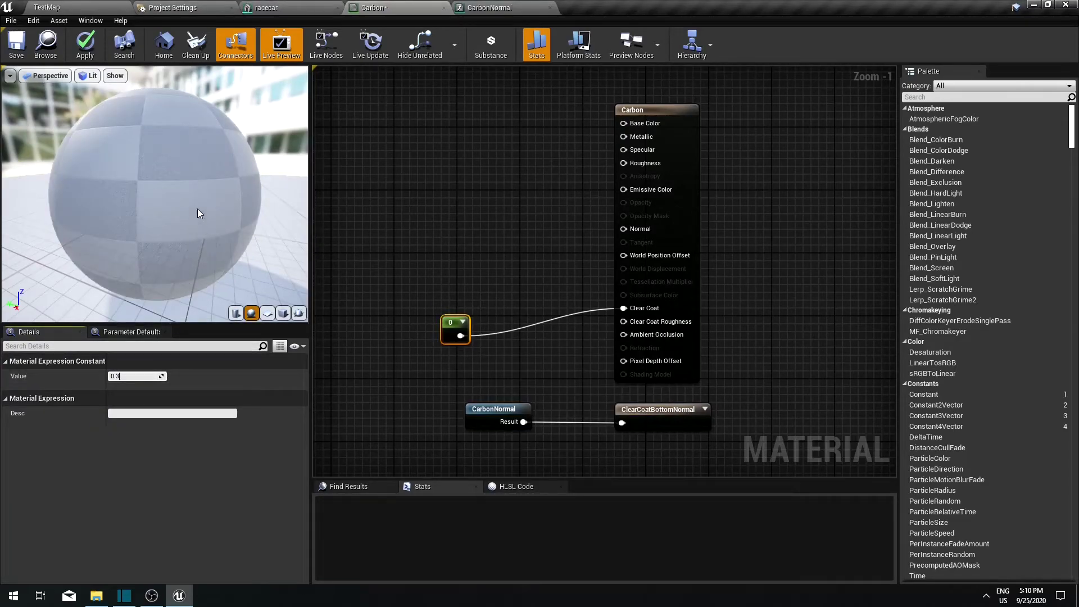
key("Return")
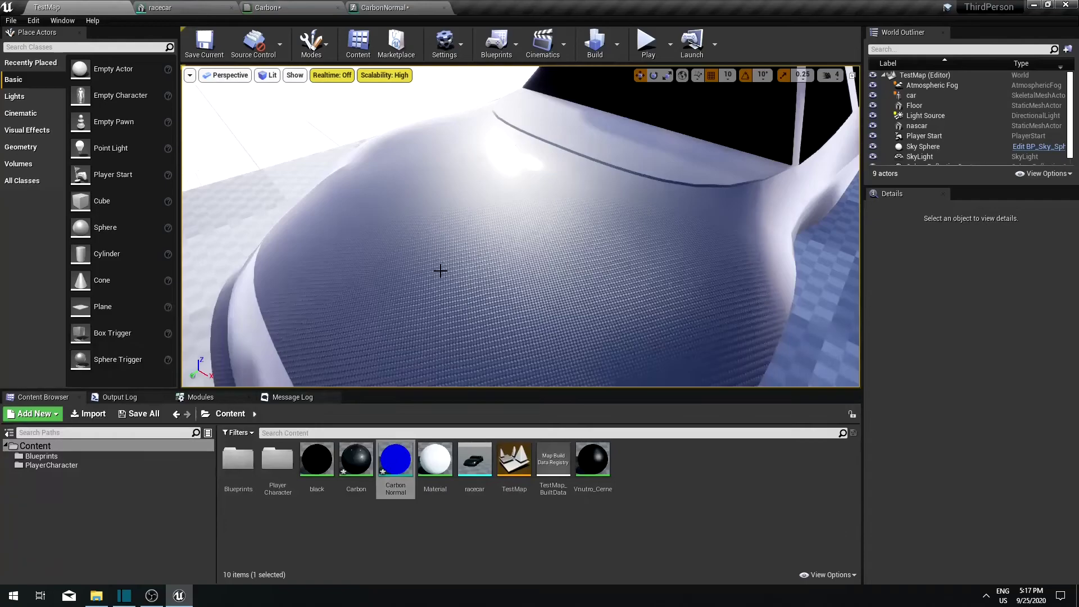
mouse_move(417, 268)
right_mouse_down()
mouse_move(444, 276)
mouse_move(418, 247)
mouse_move(427, 255)
right_mouse_up()
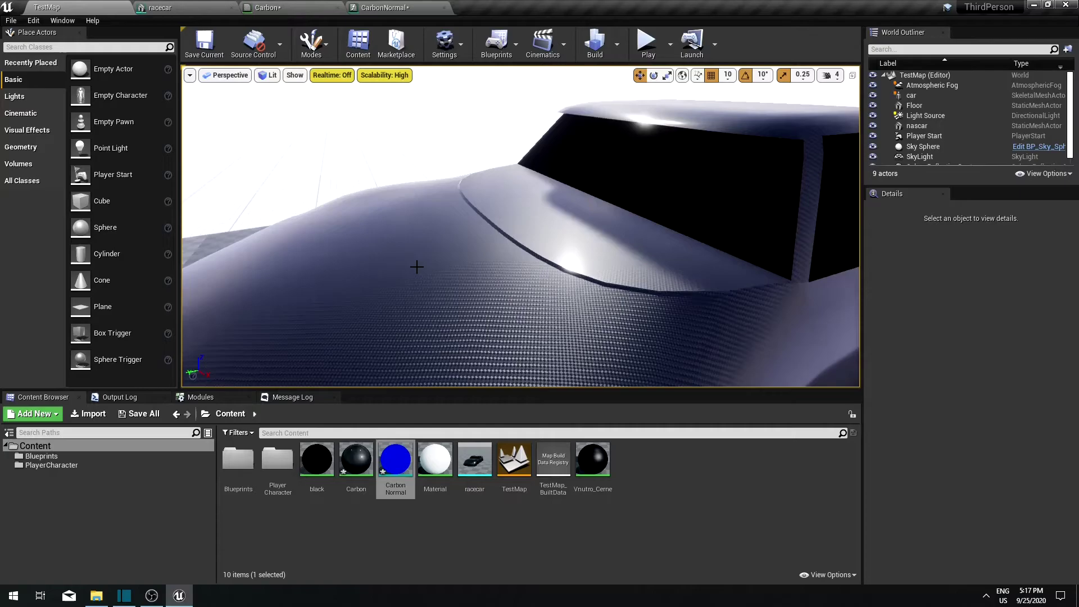
mouse_move(421, 258)
right_mouse_down()
mouse_move(433, 290)
mouse_move(298, 284)
mouse_move(425, 253)
right_mouse_up()
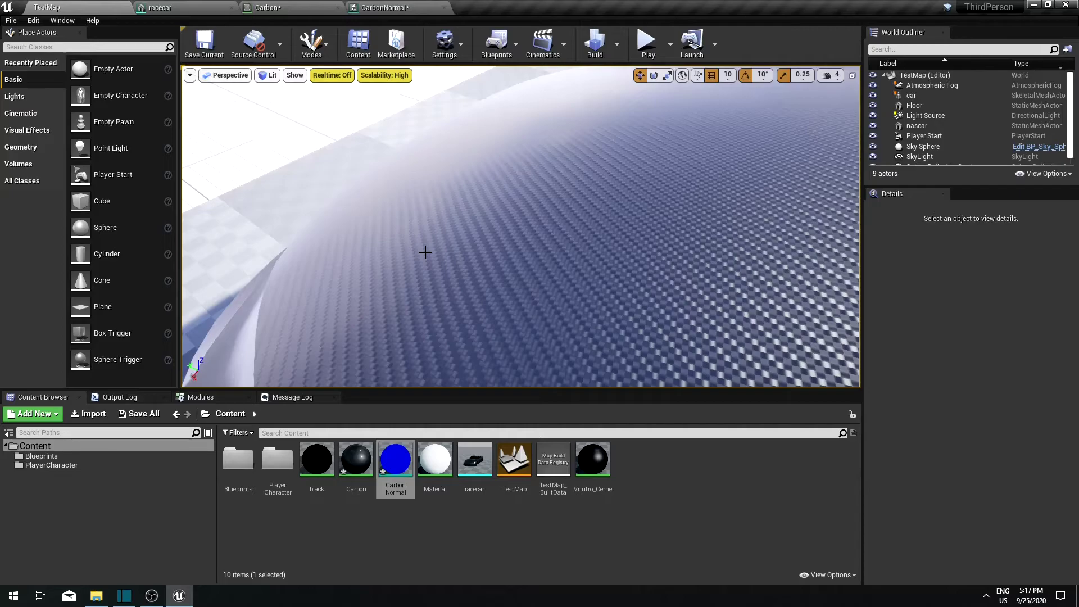
right_click_drag(425, 253, 509, 247)
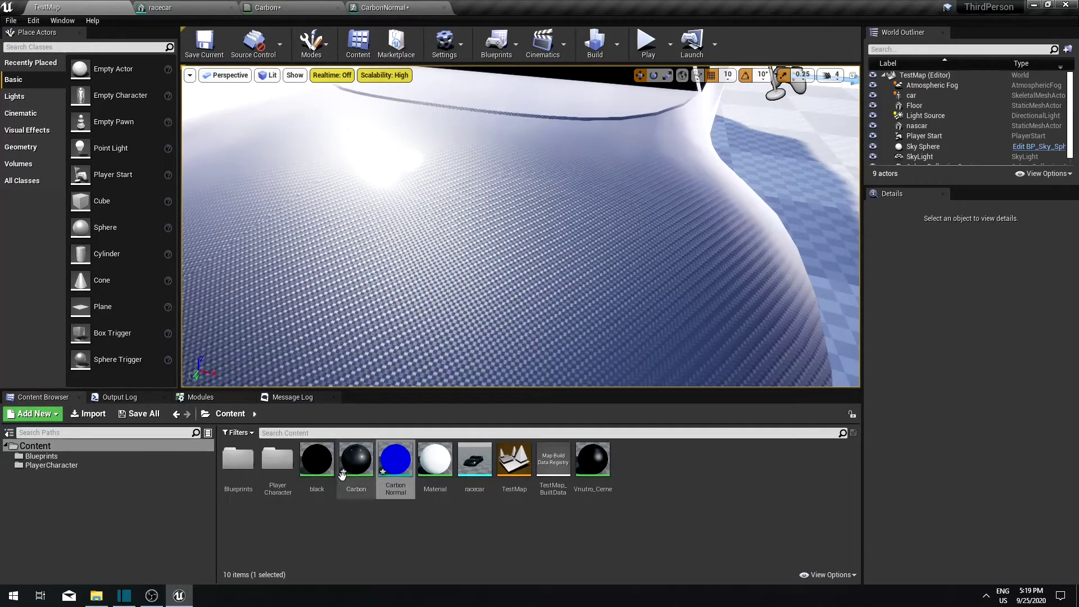
Duplicate the CarbonNormal function asset and name the copy PlainCarbonNormal
left_click(374, 542)
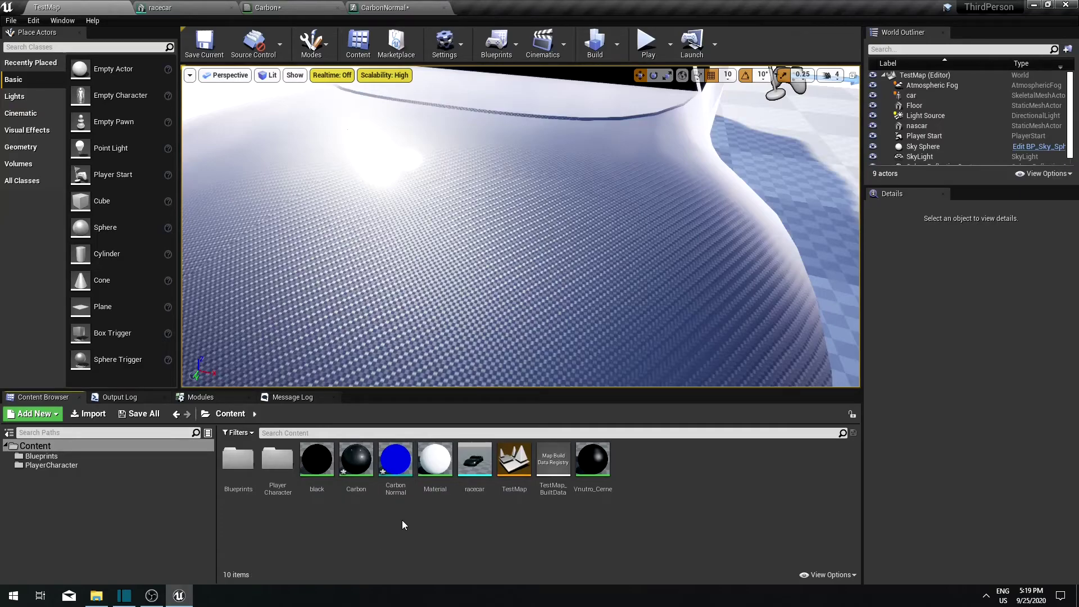
left_click(393, 475)
right_click(393, 476)
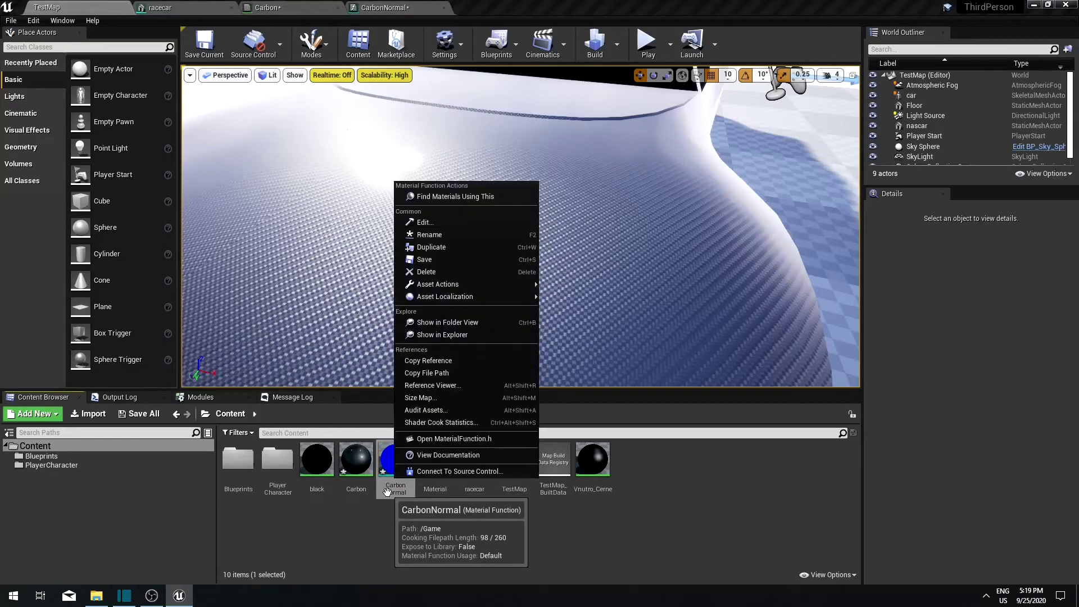
left_click(456, 247)
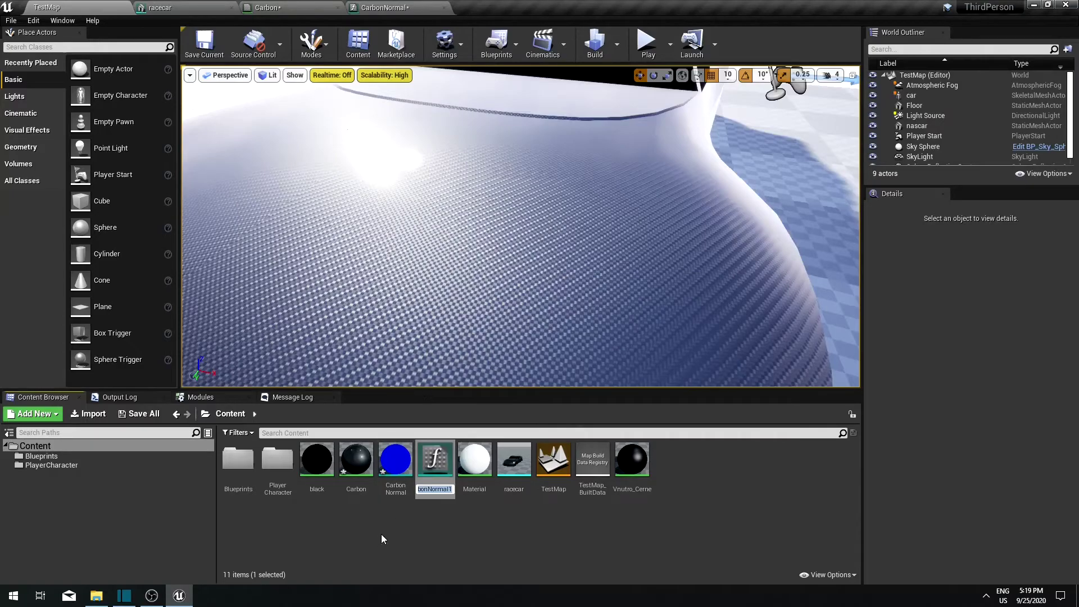
type("PlainCarbonNormal")
key("Return")
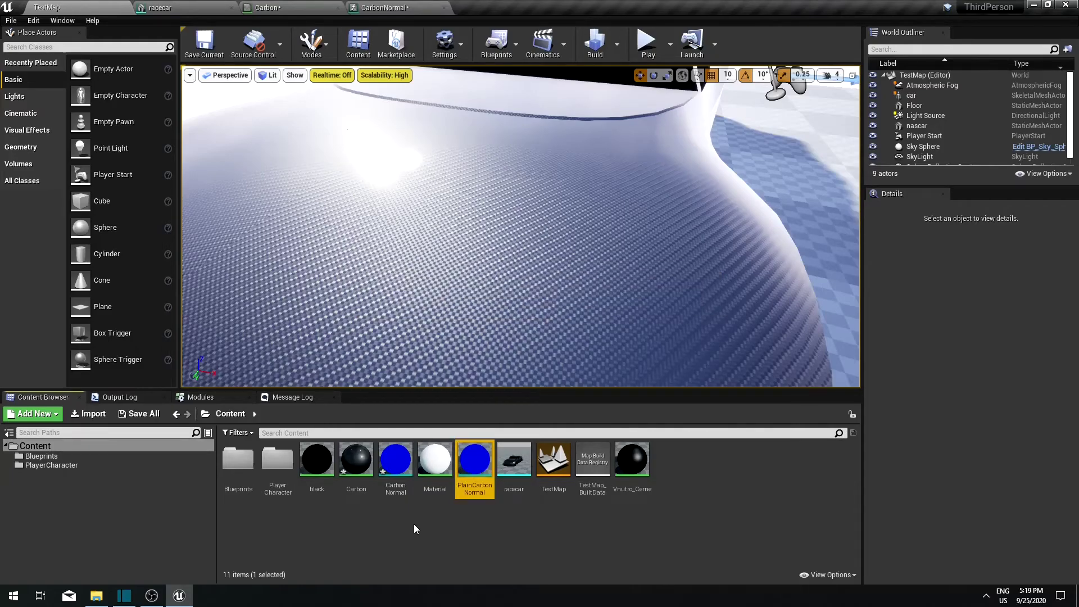
In the Carbon material, set the function call node's Material Function to PlainCarbonNormal
left_click(374, 7)
left_click(303, 5)
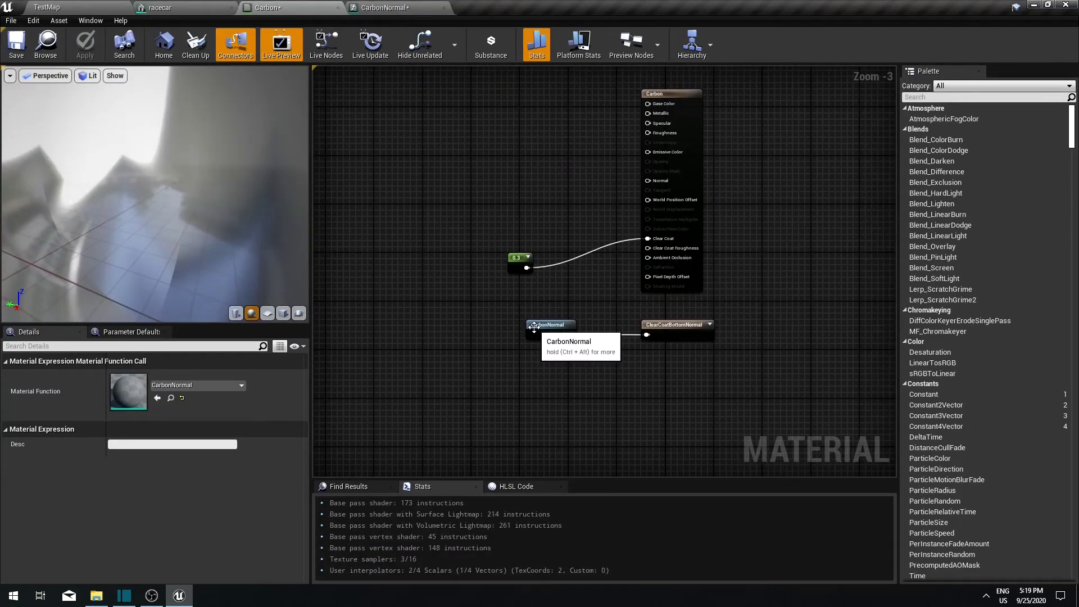
left_click(171, 385)
left_click(191, 188)
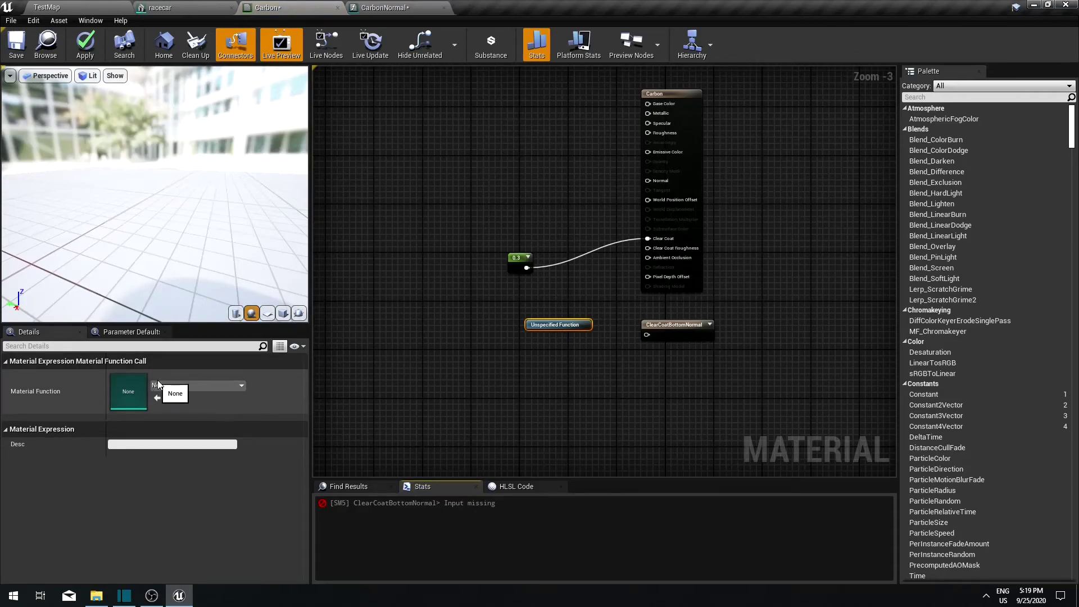
left_click(203, 386)
left_click(200, 246)
scroll(576, 339, "up", 2)
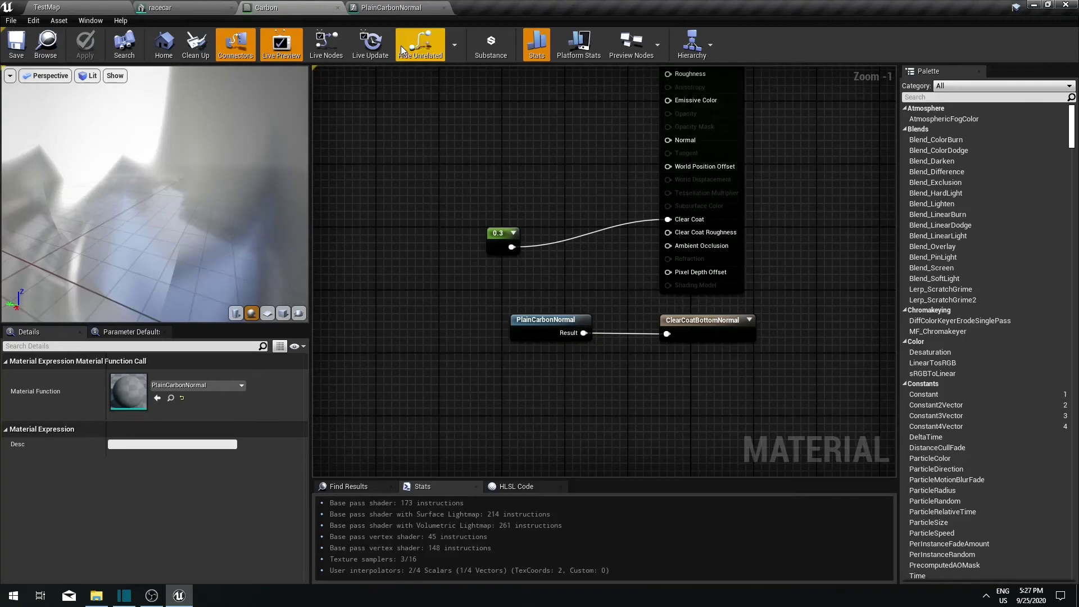
On PlainCarbonNormal's R branch, wire R to Floor and Floor to Add B, deleting both Divide nodes
left_click(389, 9)
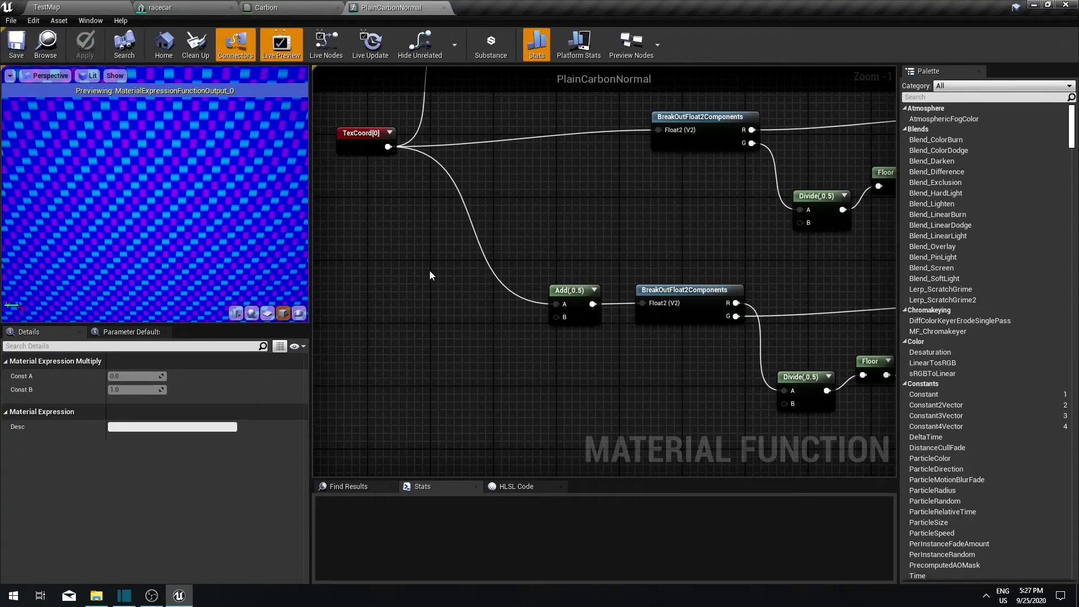
mouse_move(429, 271)
right_mouse_down()
mouse_move(444, 295)
mouse_move(430, 264)
right_mouse_up()
left_click_drag(453, 269, 452, 270)
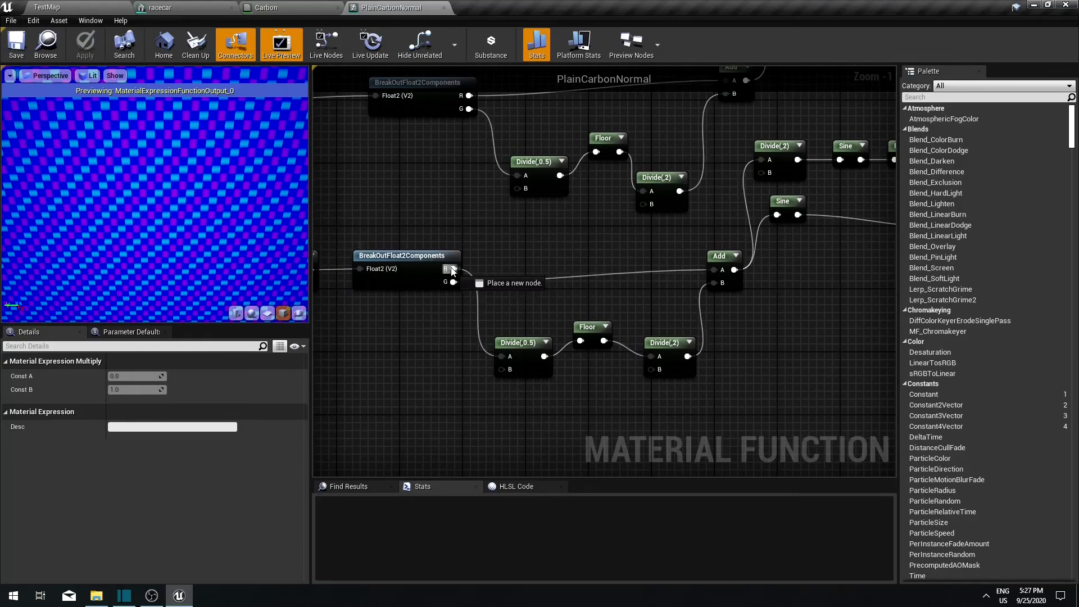
left_click_drag(577, 341, 580, 340)
key("Delete")
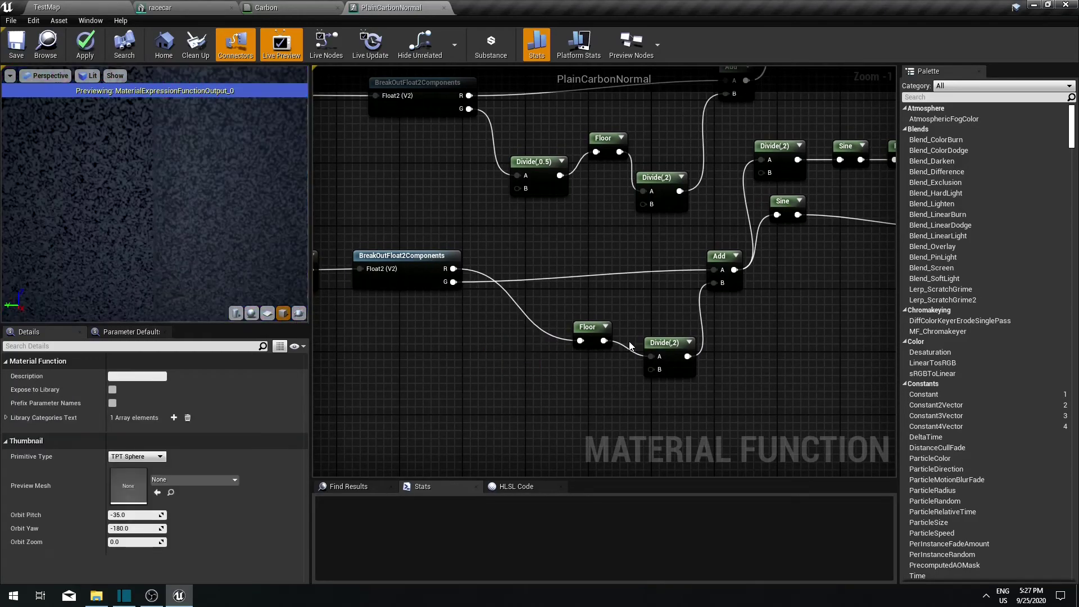
left_click(587, 327)
left_click_drag(610, 338, 669, 316)
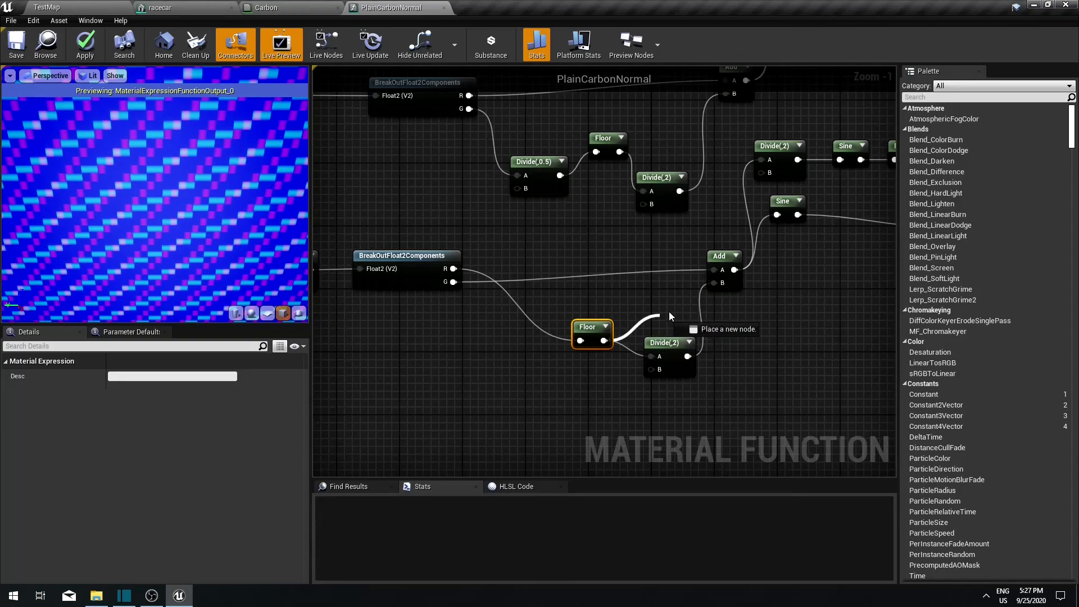
left_click_drag(706, 281, 714, 282)
left_click(664, 342)
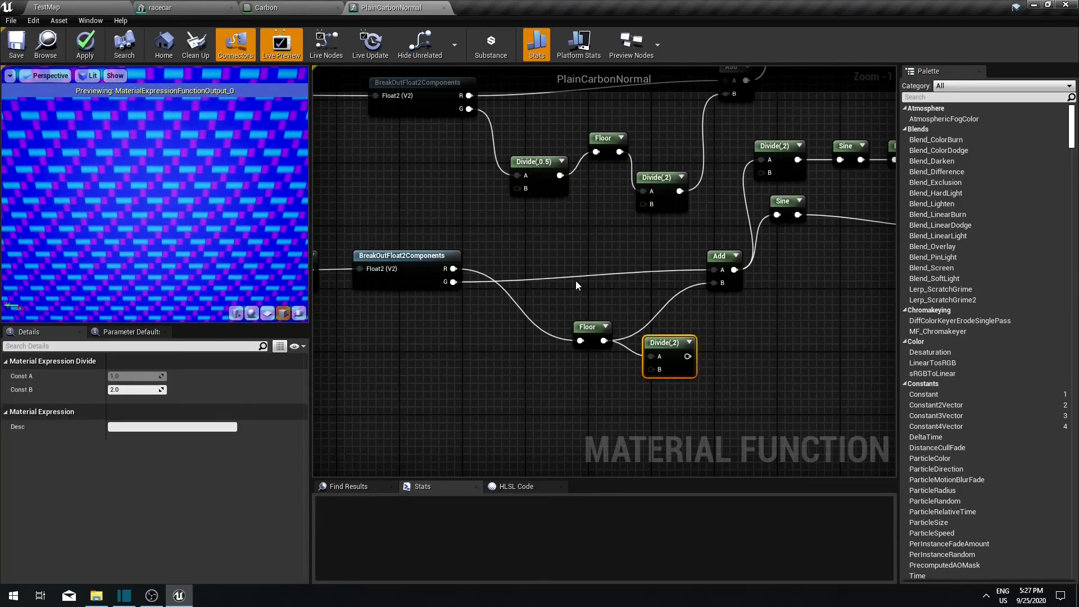
key("Delete")
Do the same on the G branch, removing its Divide(0.5) and divide-by-2 nodes
right_click_drag(501, 226, 472, 305)
left_click(509, 241)
key("Delete")
left_click_drag(440, 186, 567, 231)
left_click_drag(590, 230, 704, 171)
left_click(634, 259)
key("Delete")
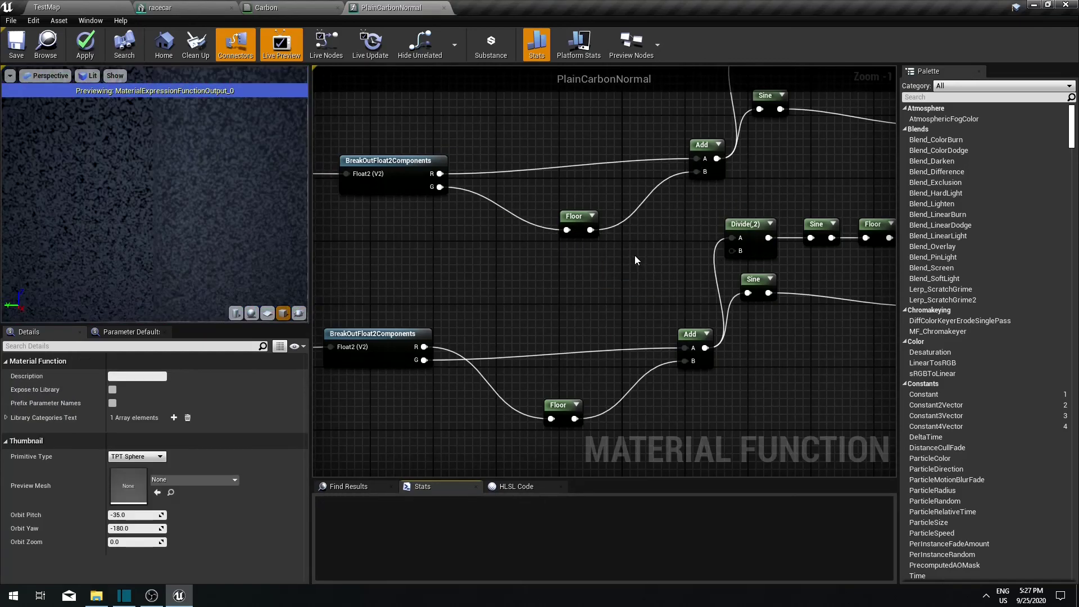